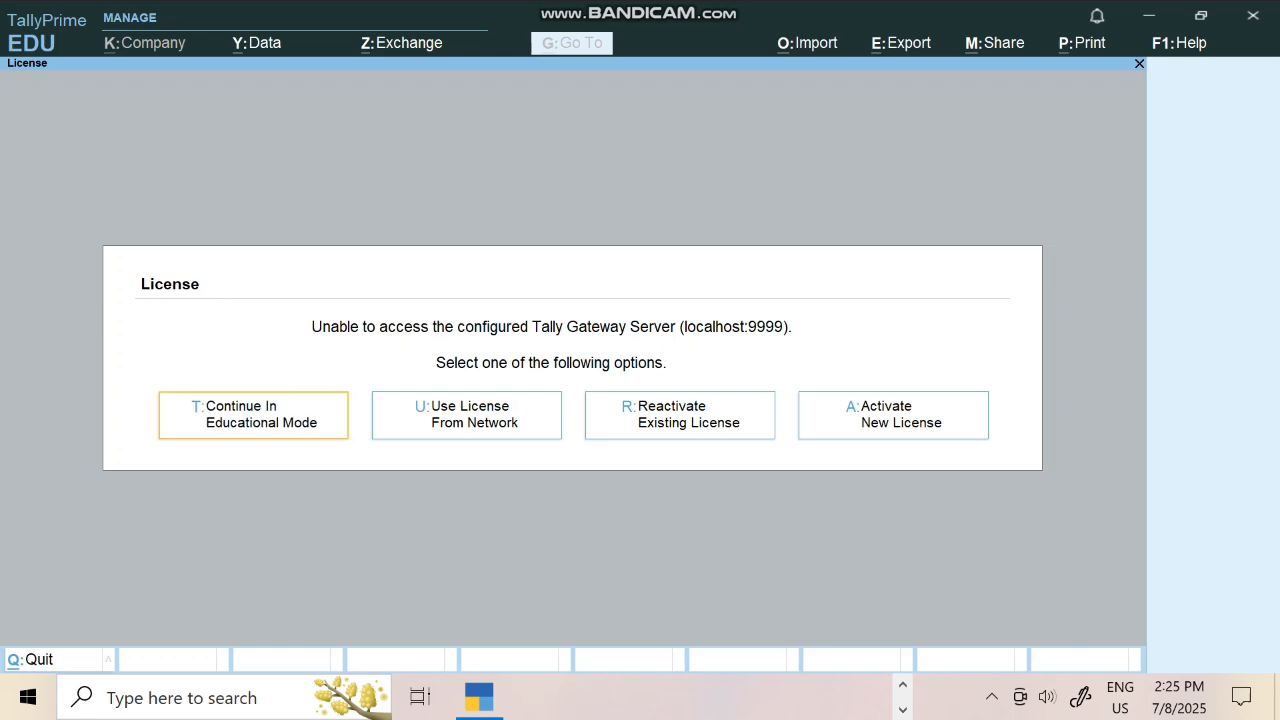
Continue in educational mode and start a new company from the List of Companies
key("Return")
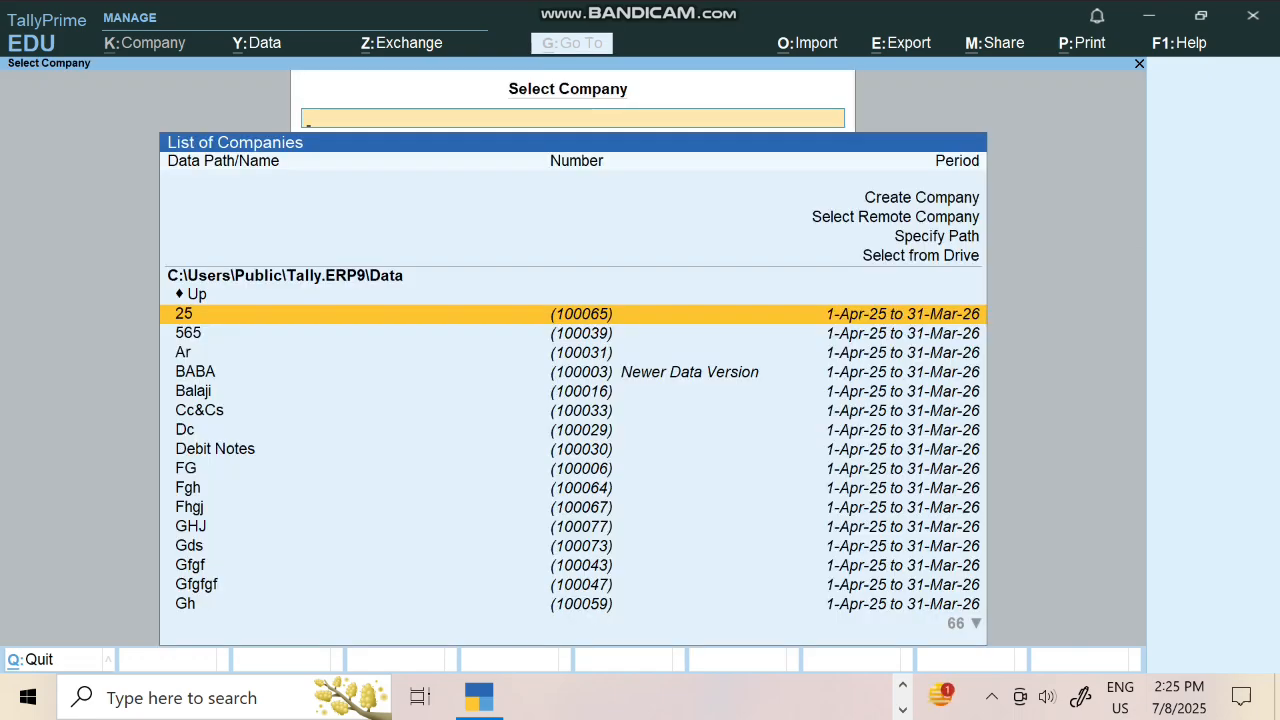
key("Up")
key("Up")
key("Up")
key("Up")
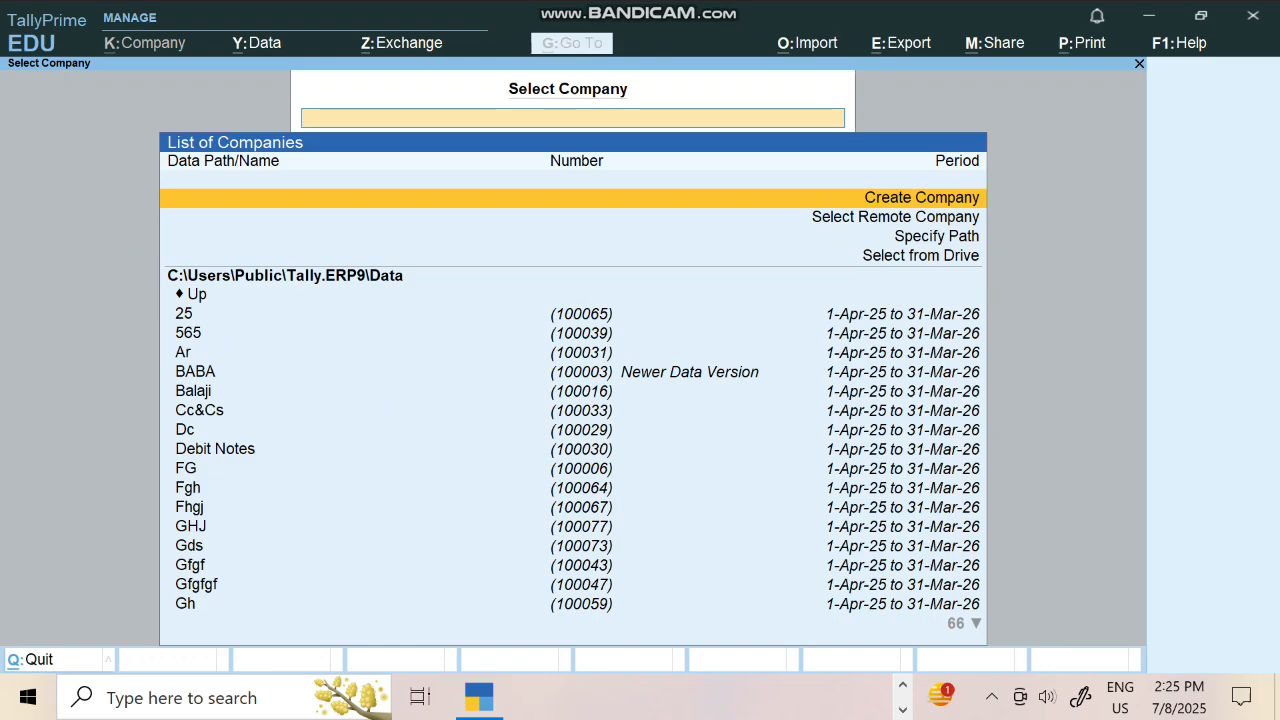
left_click(194, 391)
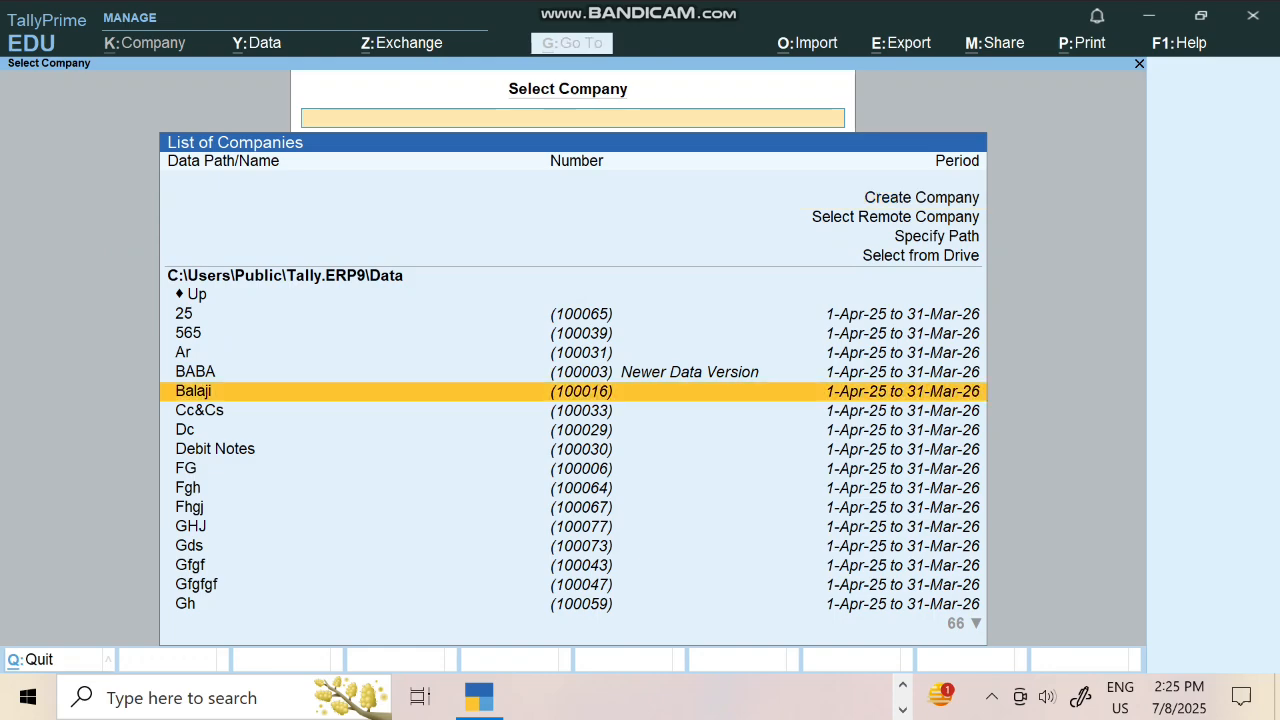
left_click(921, 198)
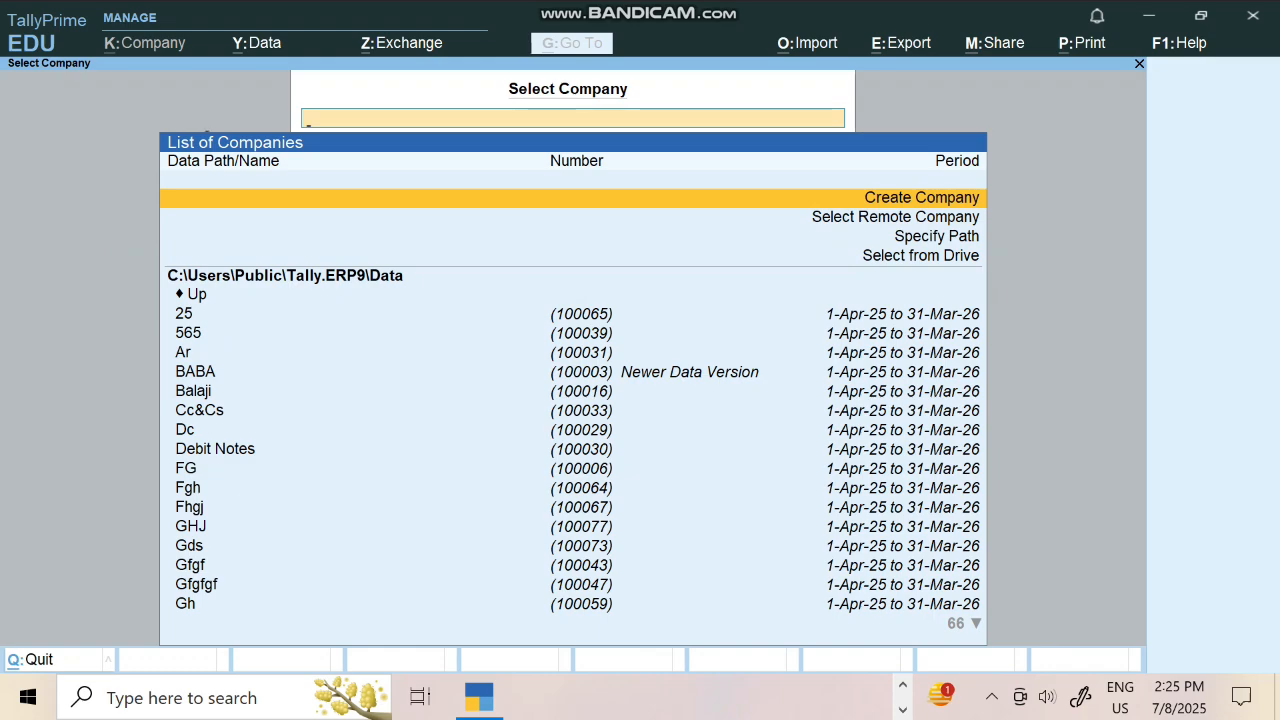
key("Return")
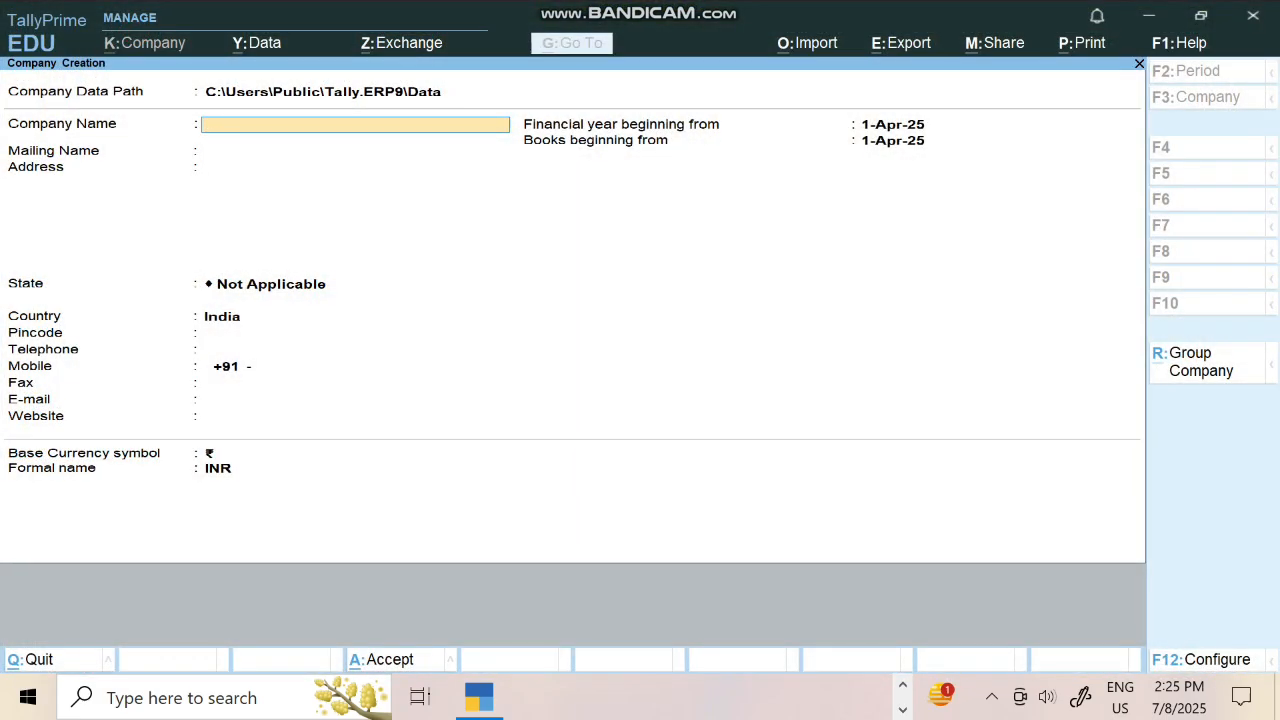
Enter the company name Tata Motors, keep the mailing name, and fill in the address
type("Tata Motors")
key("Return")
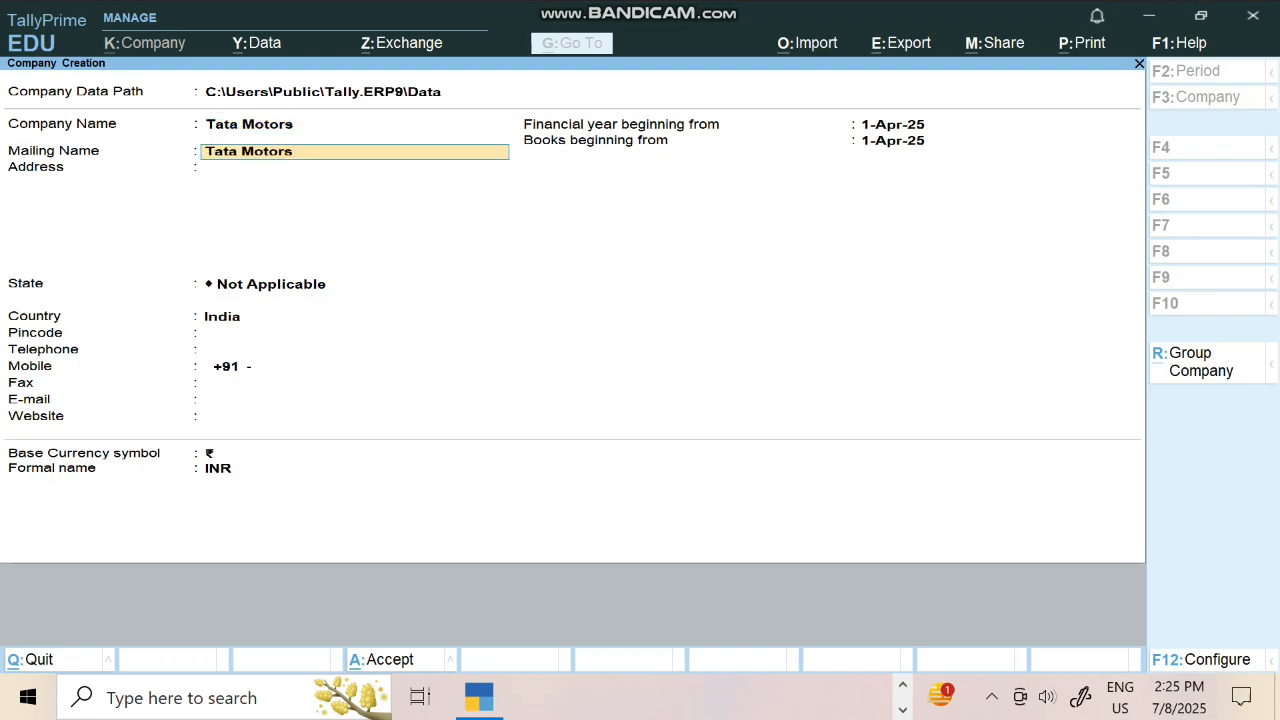
key("Return")
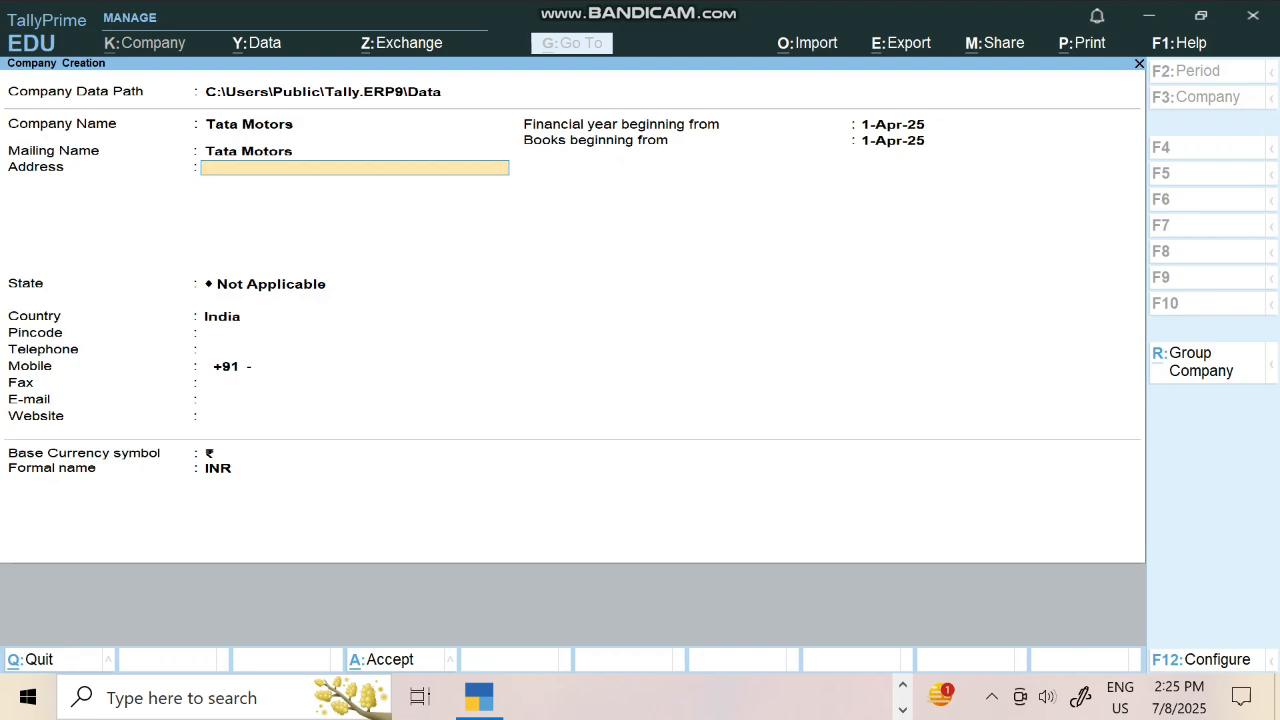
type("Cinema")
type(" Hard")
key("BackSpace")
key("BackSpace")
key("BackSpace")
key("BackSpace")
key("BackSpace")
type("Chauraha Hardoi")
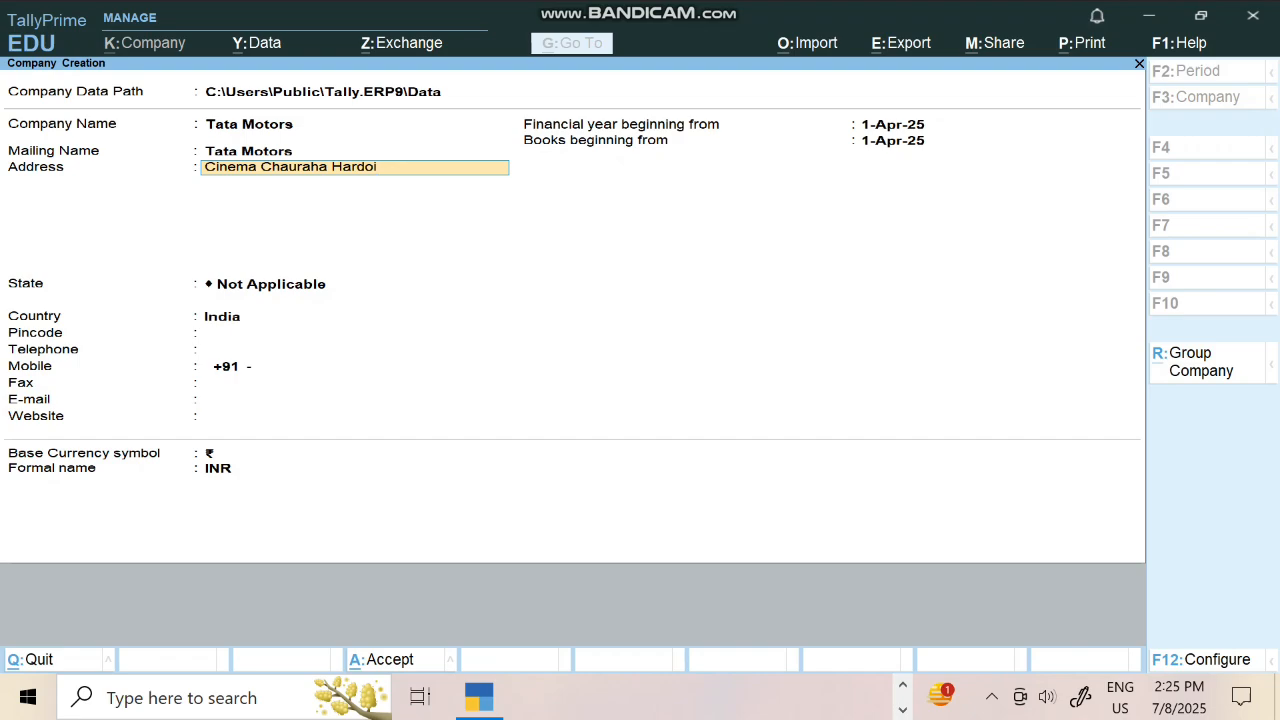
key("Return")
key("Return")
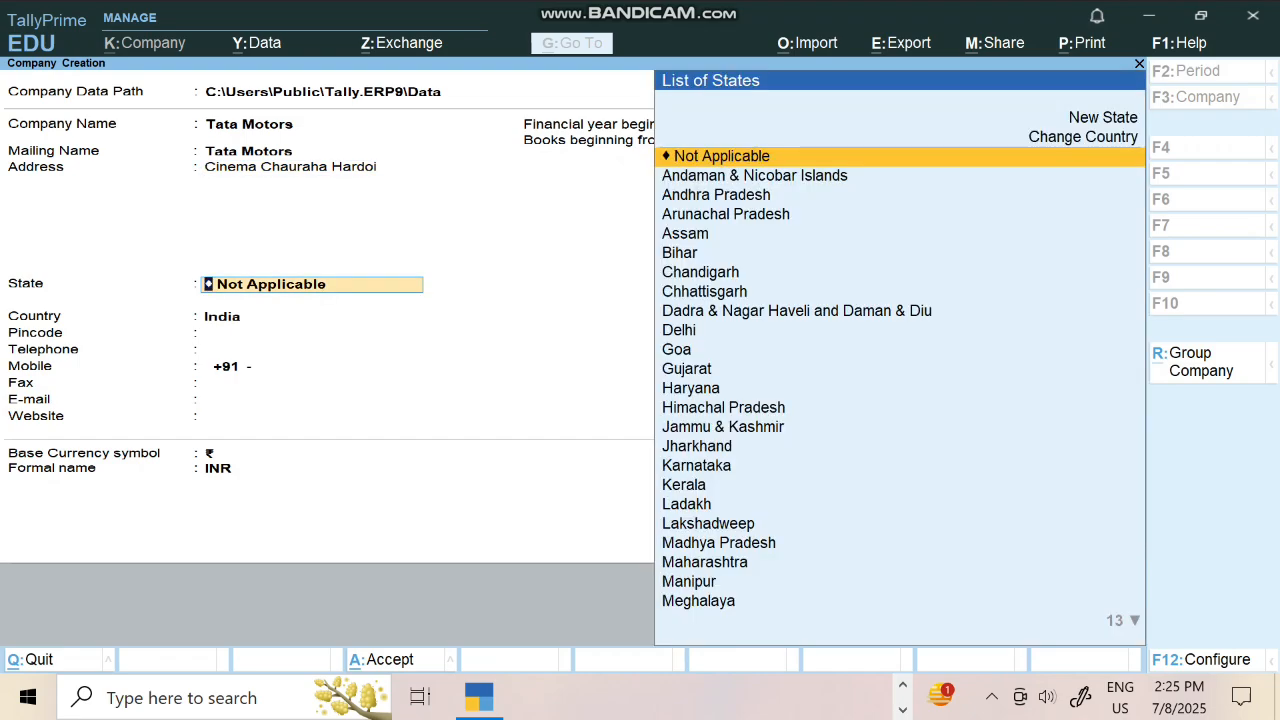
Set state Uttar Pradesh, enter the pincode and mobile number, keeping the 1-Apr-25 financial year
type("Ut")
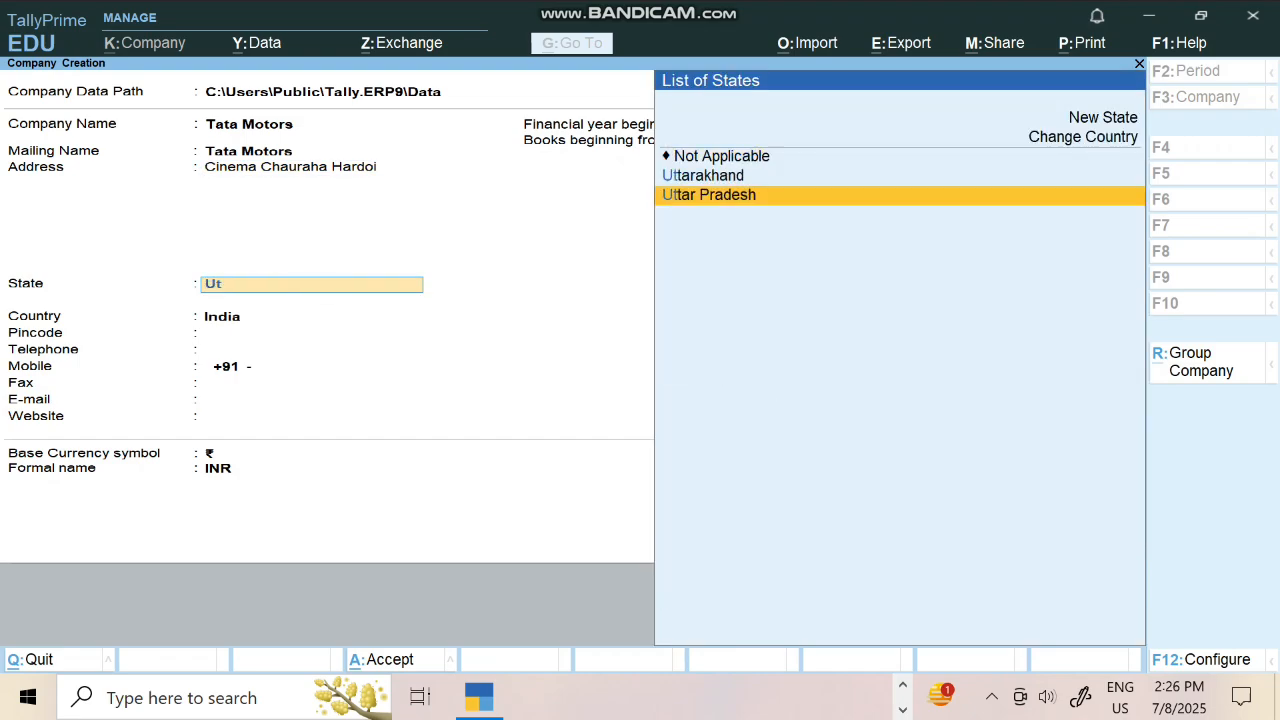
key("Return")
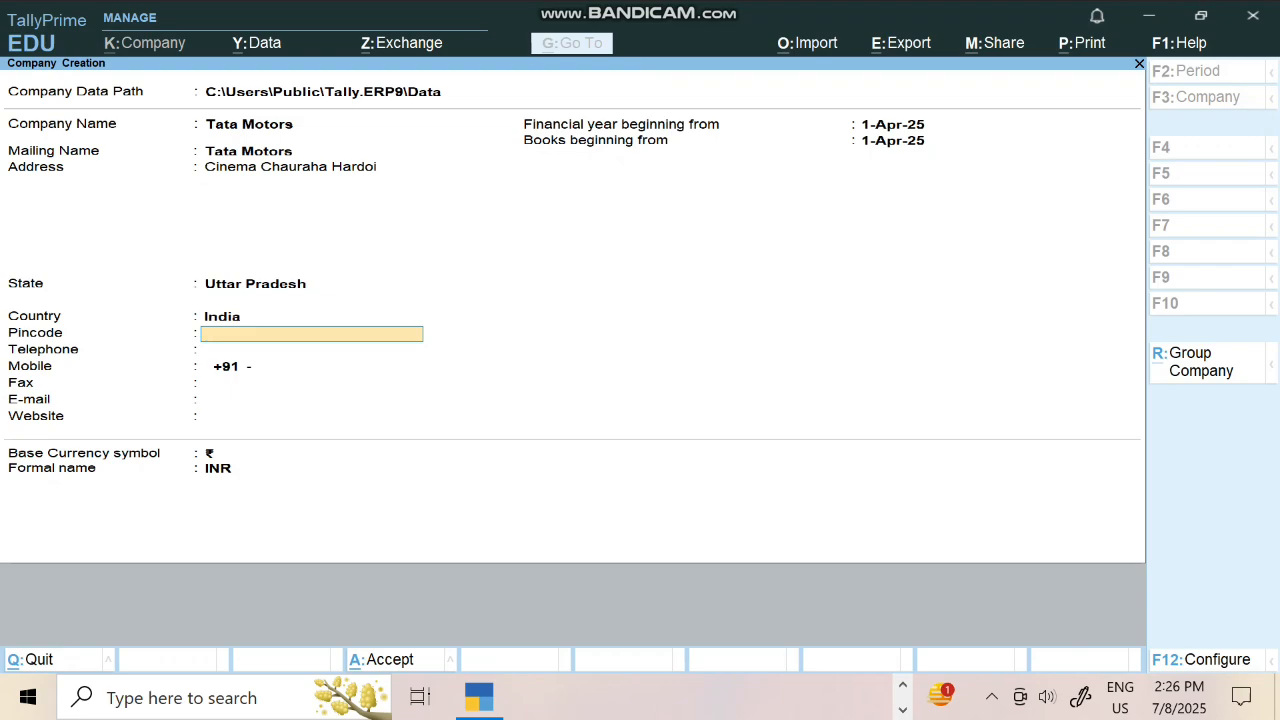
type("241001")
key("Return")
key("Return")
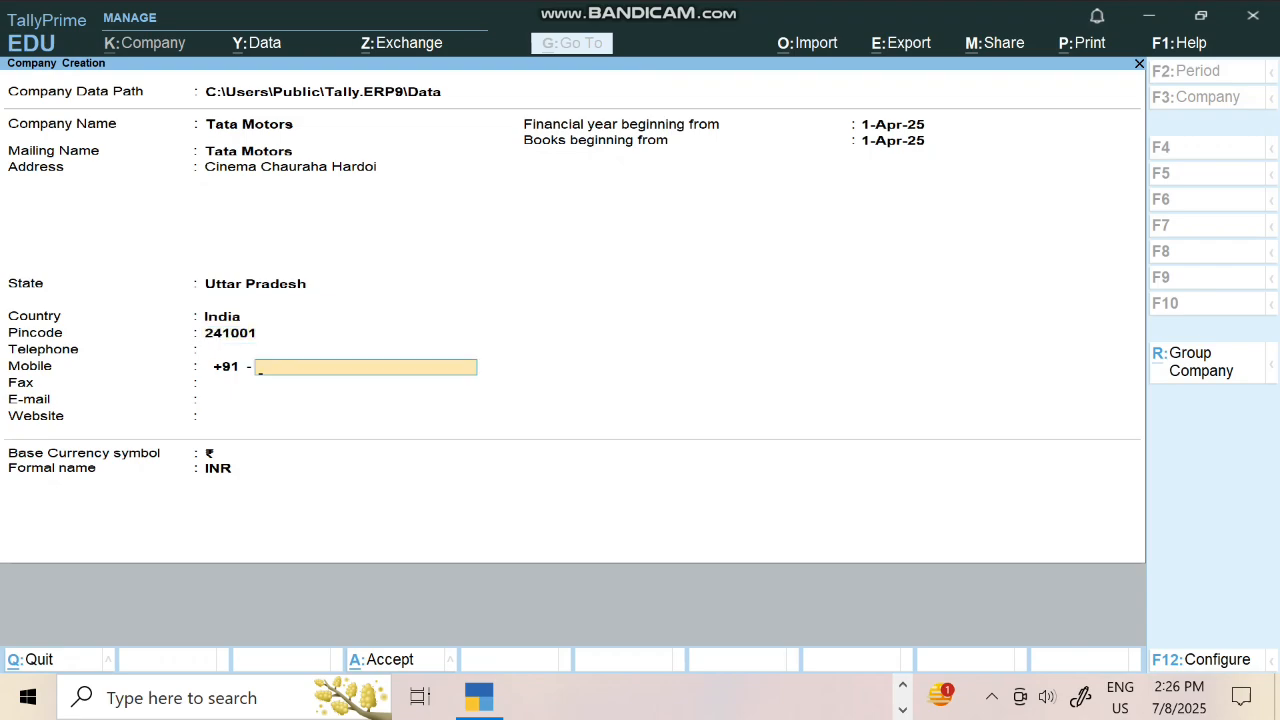
key("Return")
key("Return")
key("Return")
key("Return")
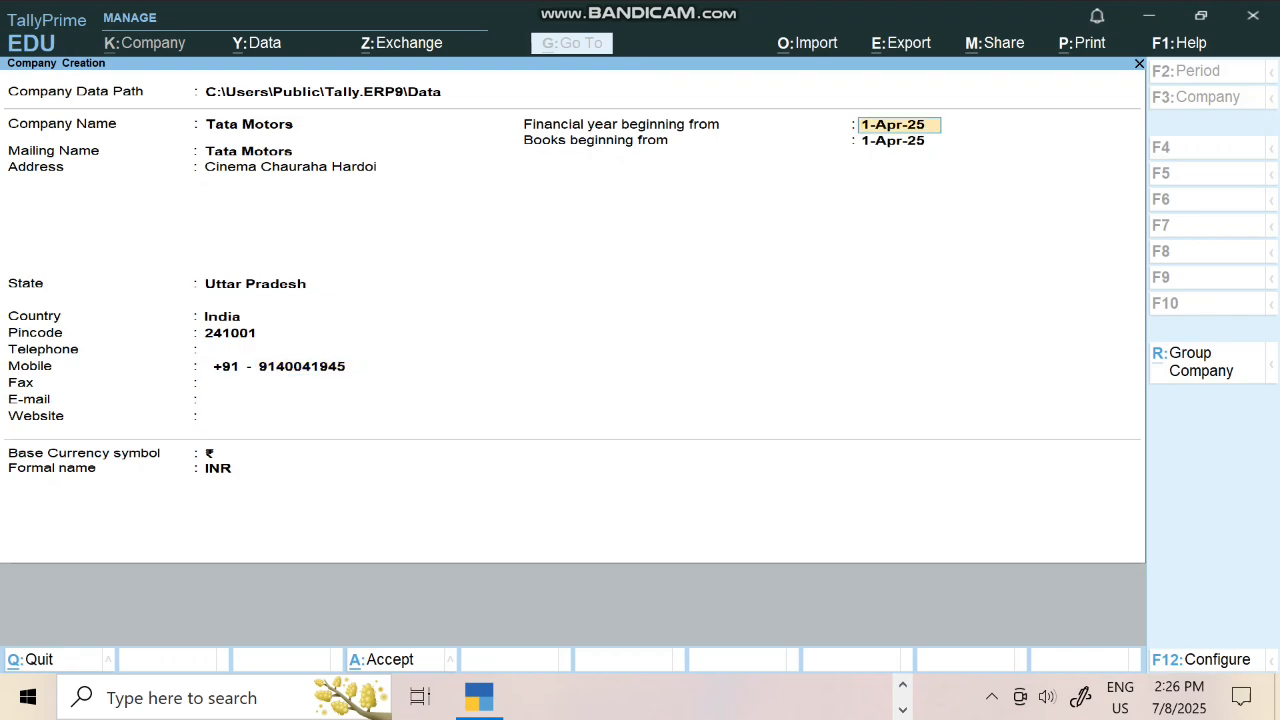
key("Return")
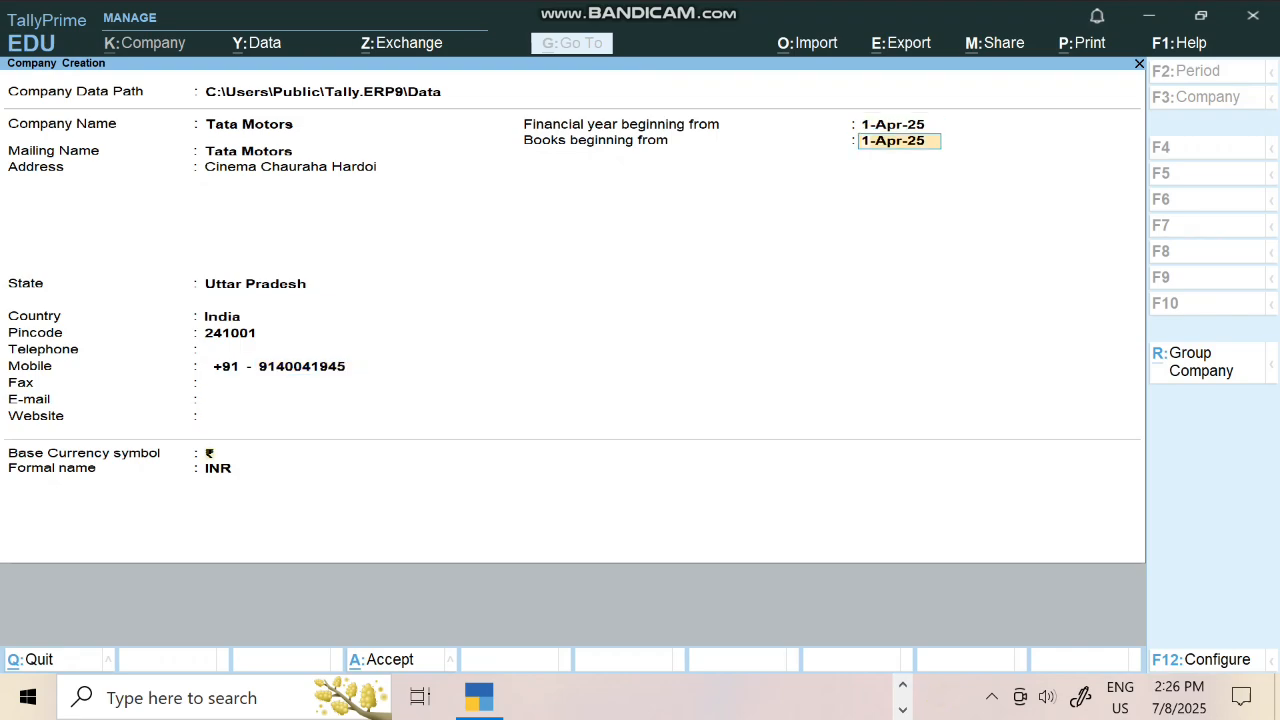
key("Return")
key("Return")
key("Return")
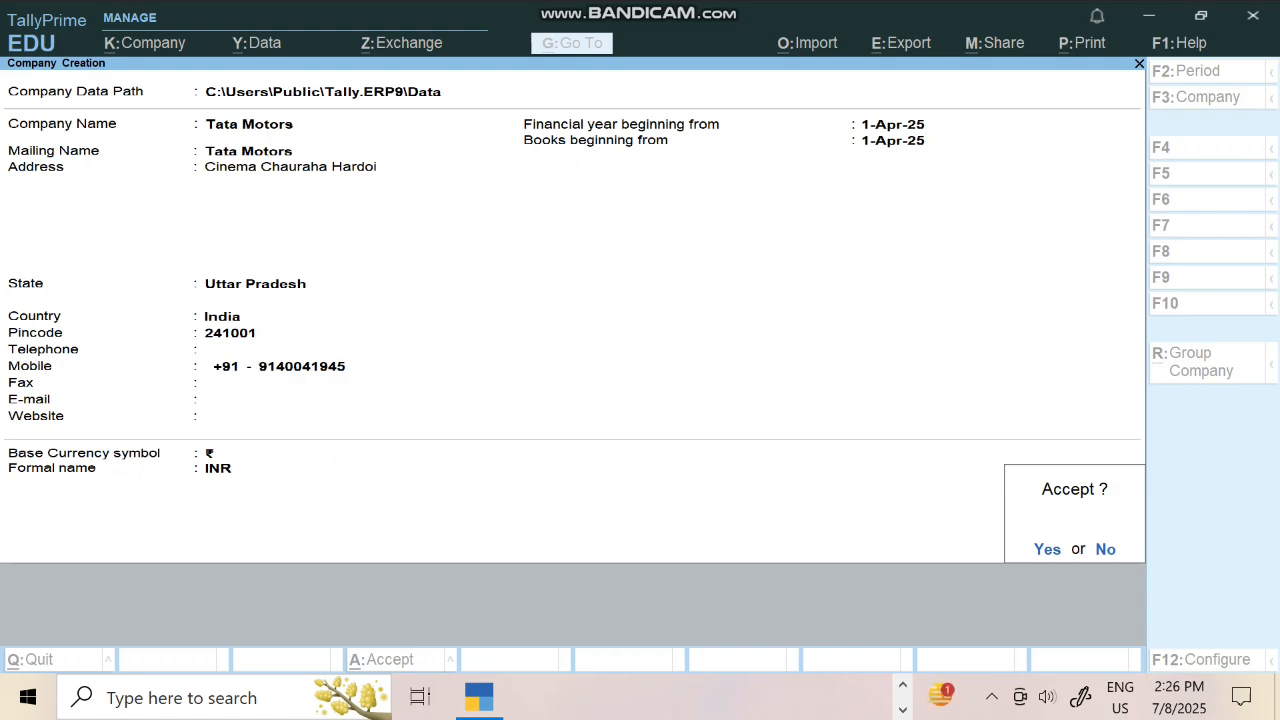
key("Return")
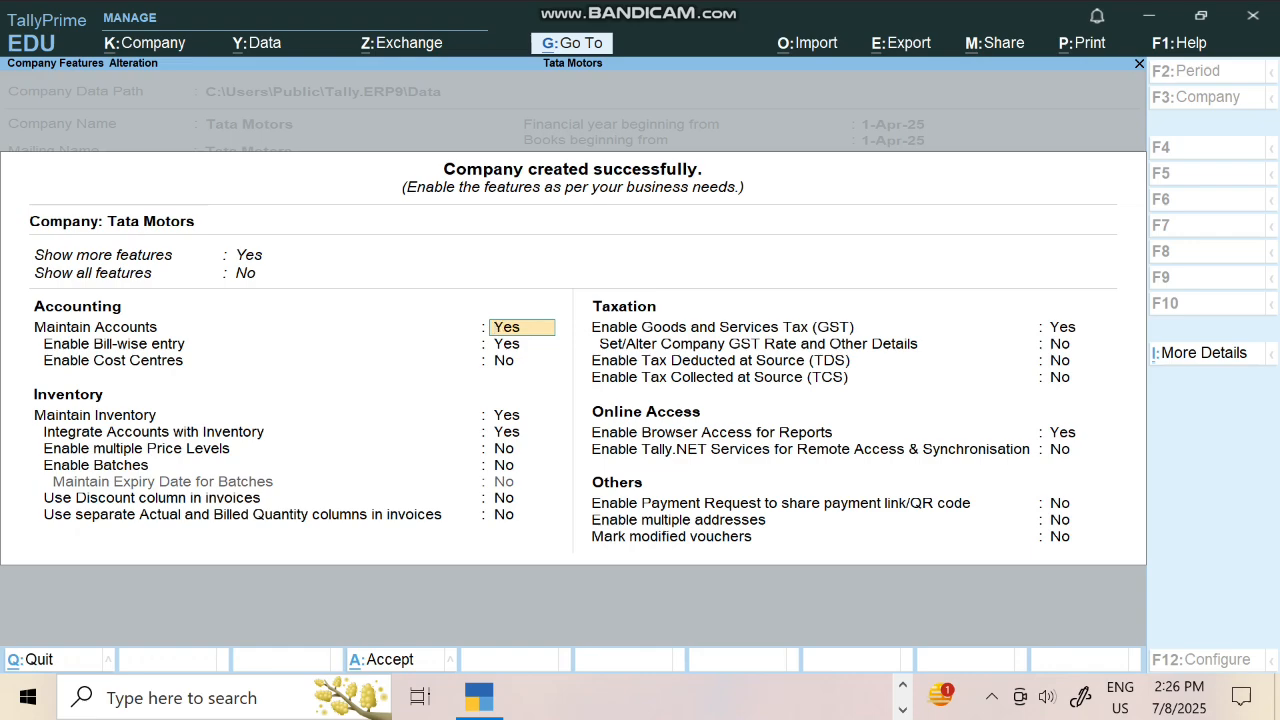
Set Show all features to Yes and turn GST off
key("Up")
key("Down")
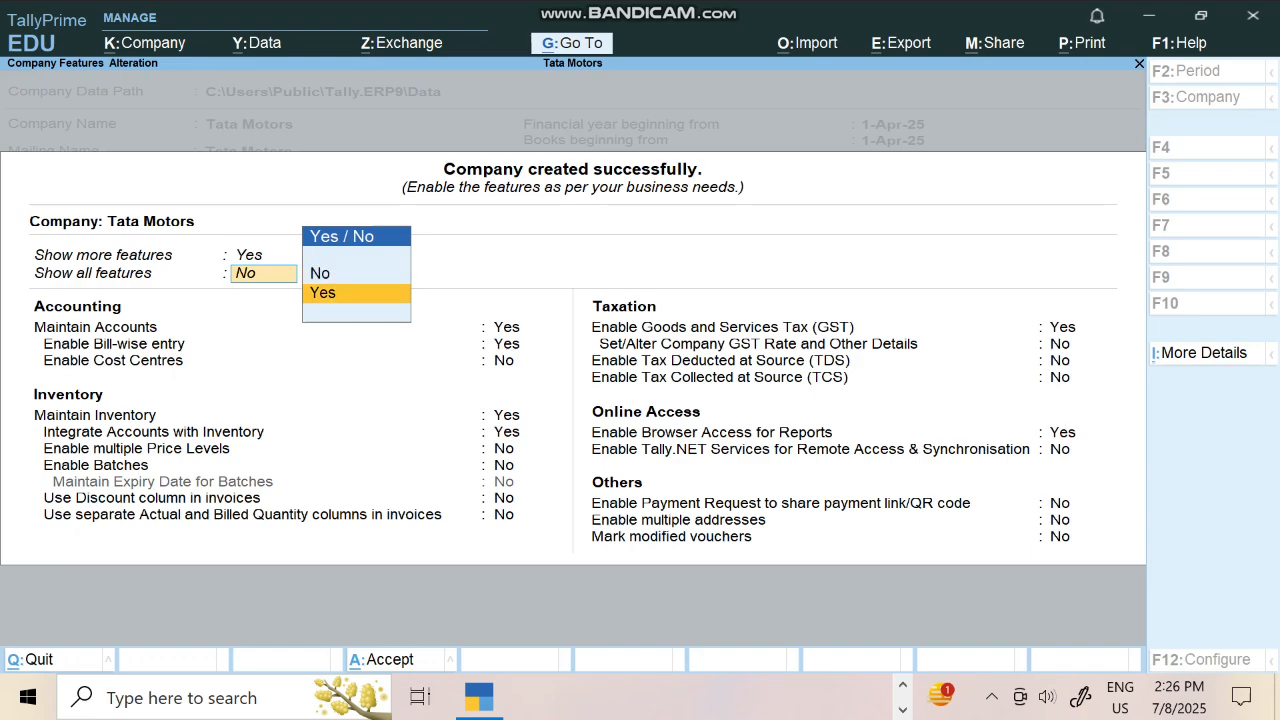
key("Return")
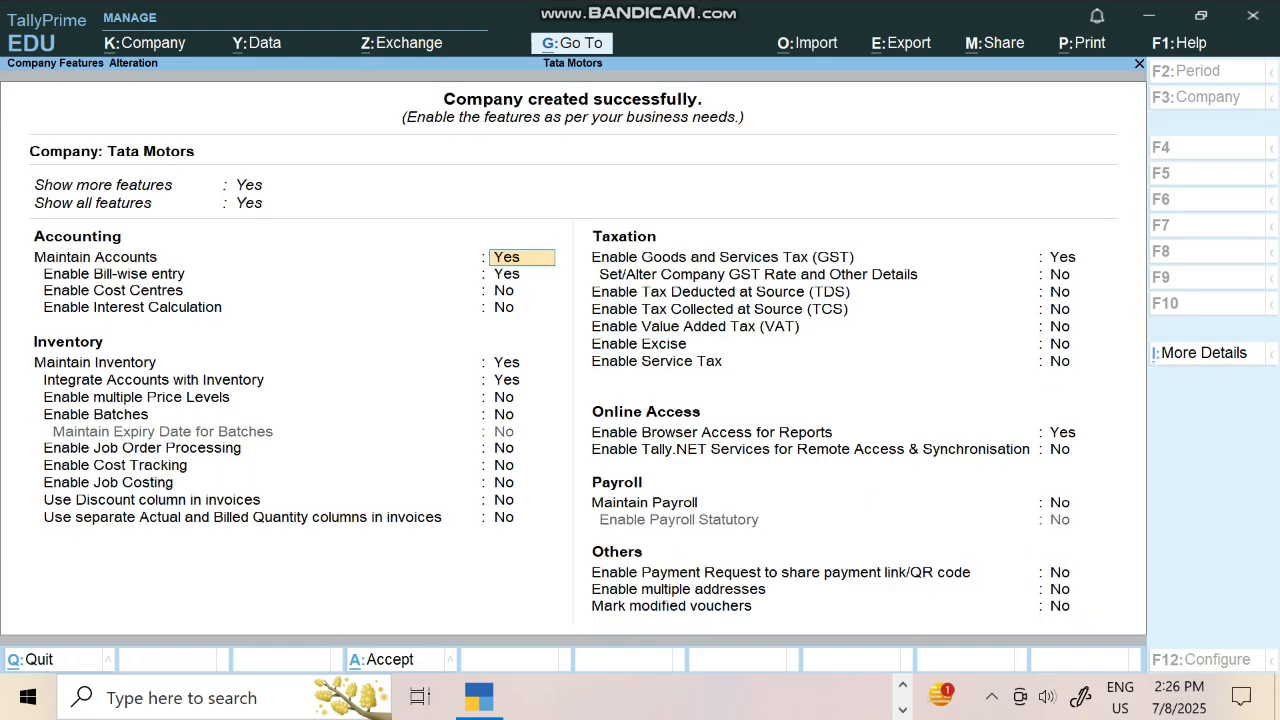
key("Down")
key("Down")
key("Down")
key("Down")
key("Down")
key("Down")
key("Down")
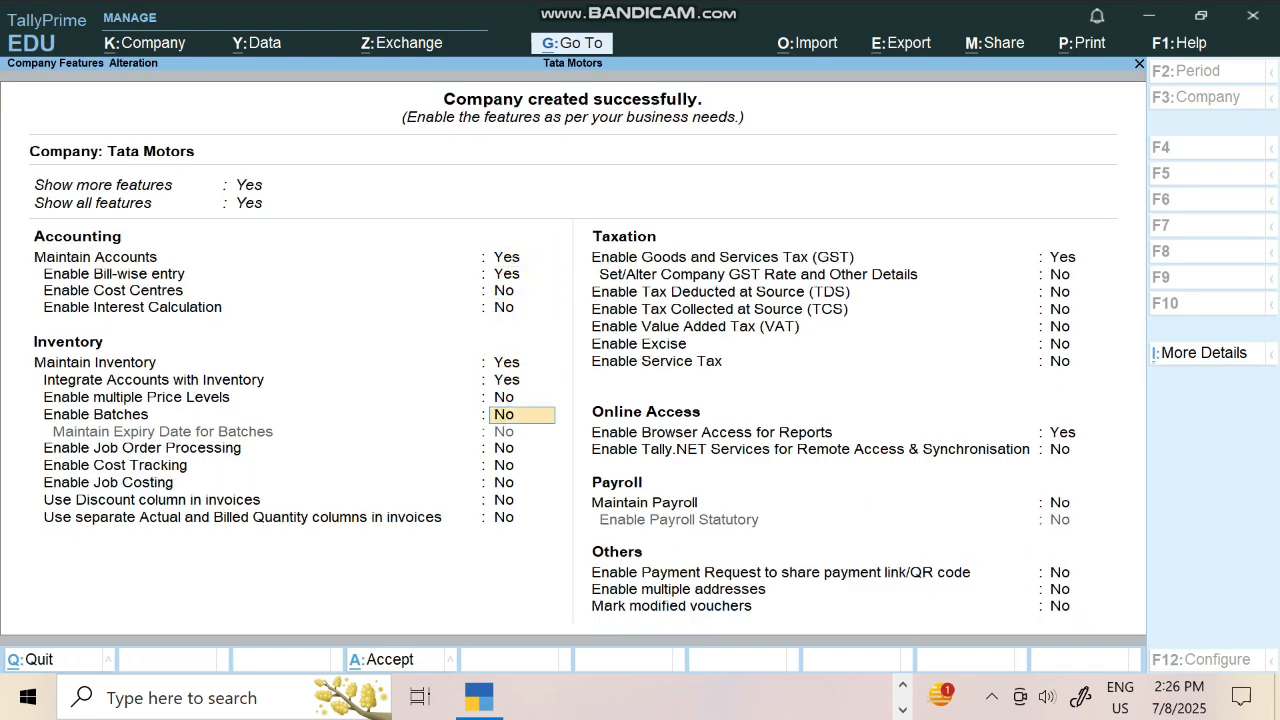
key("Down")
key("Down")
key("Down")
key("Down")
key("Down")
key("Down")
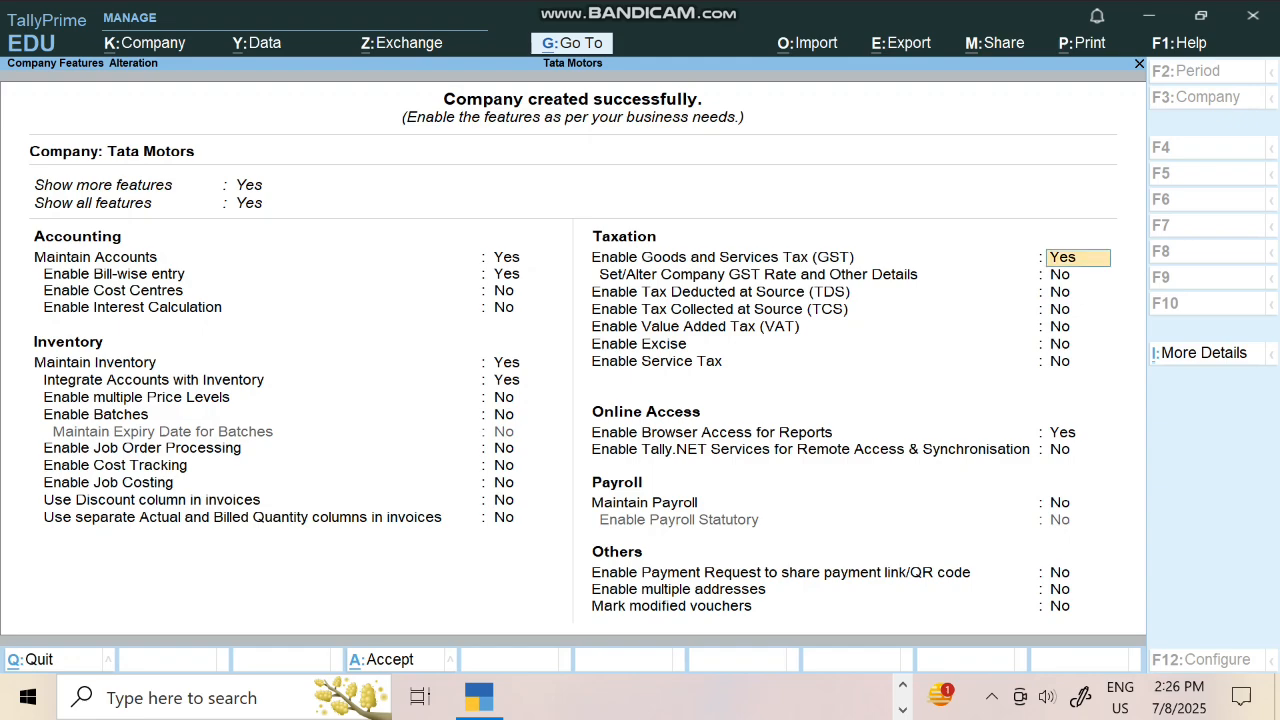
type("n")
key("Return")
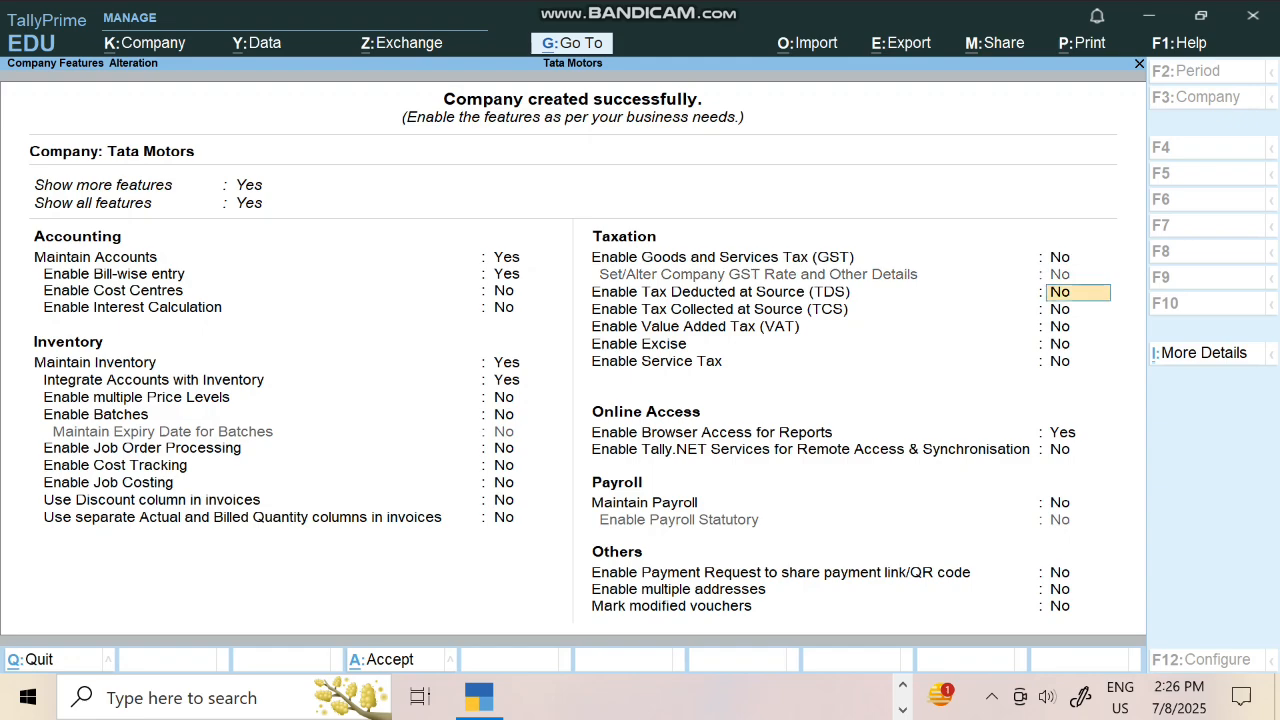
Enable Maintain Payroll and Payroll Statutory, then accept the company features
key("Down")
key("Down")
key("Down")
key("Down")
key("Down")
key("Down")
key("Down")
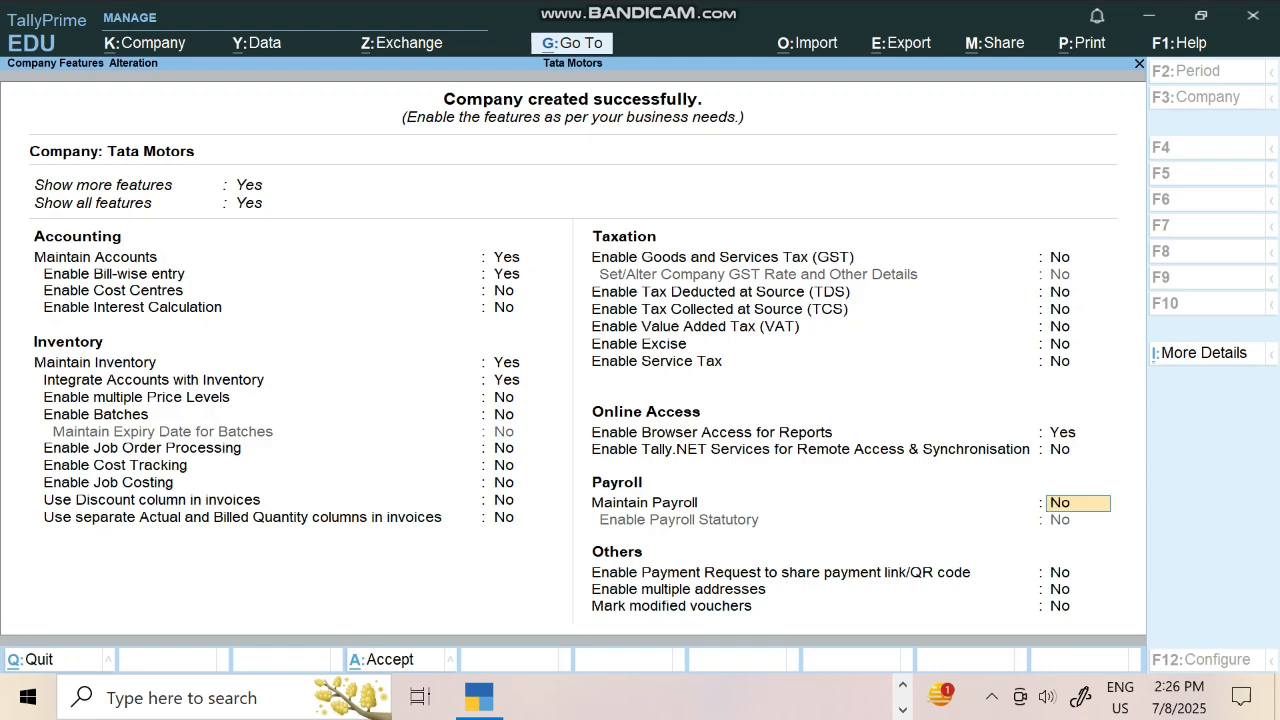
type("y")
key("Return")
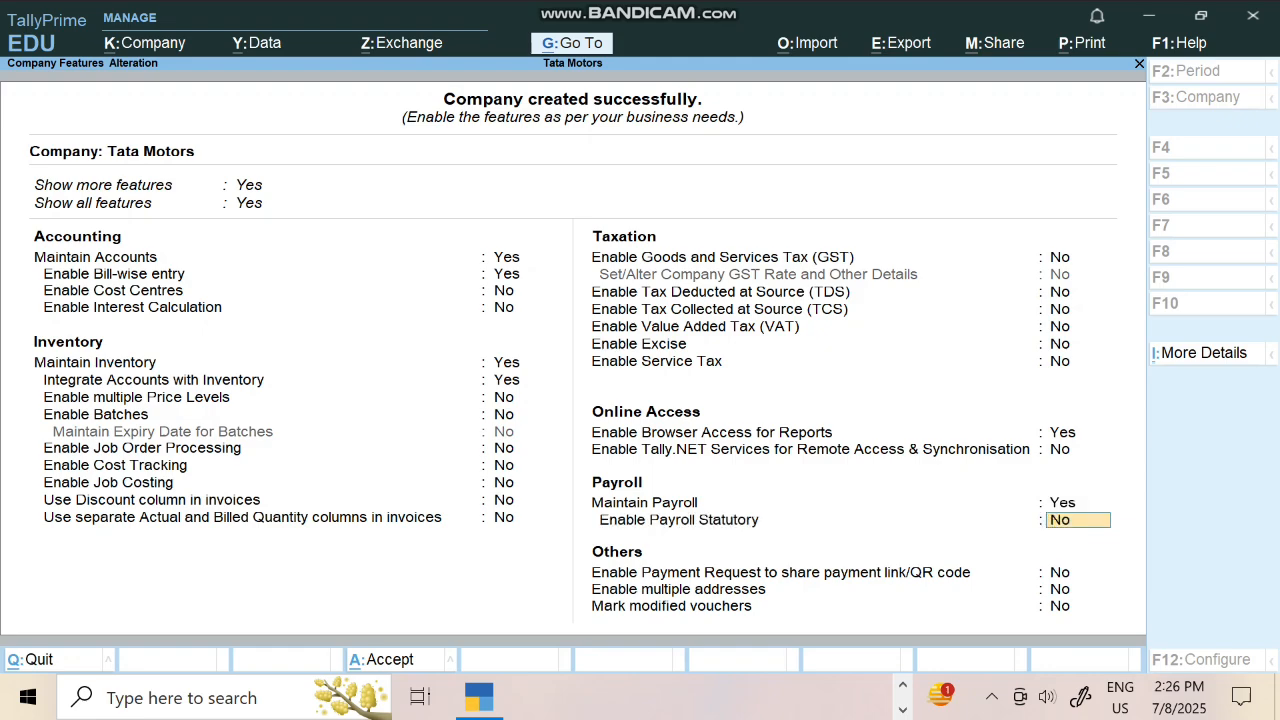
type("y")
key("Return")
key("Return")
key("Return")
key("Return")
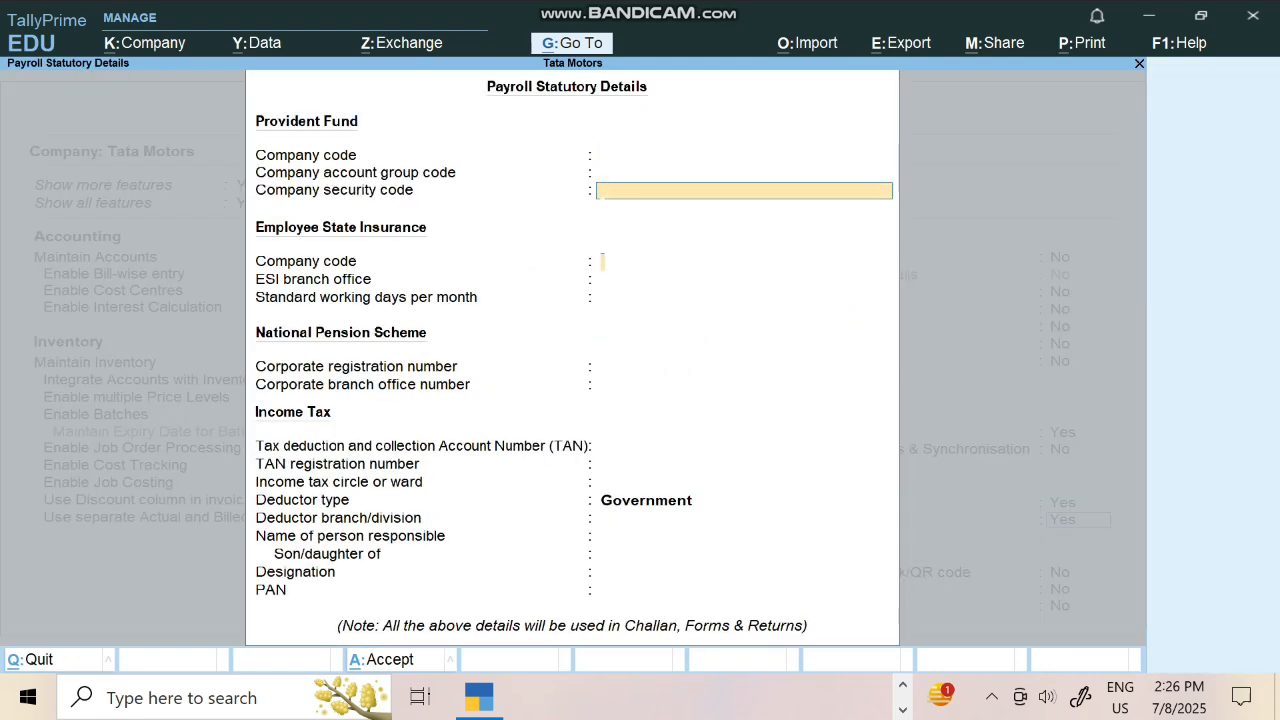
key("ctrl+a")
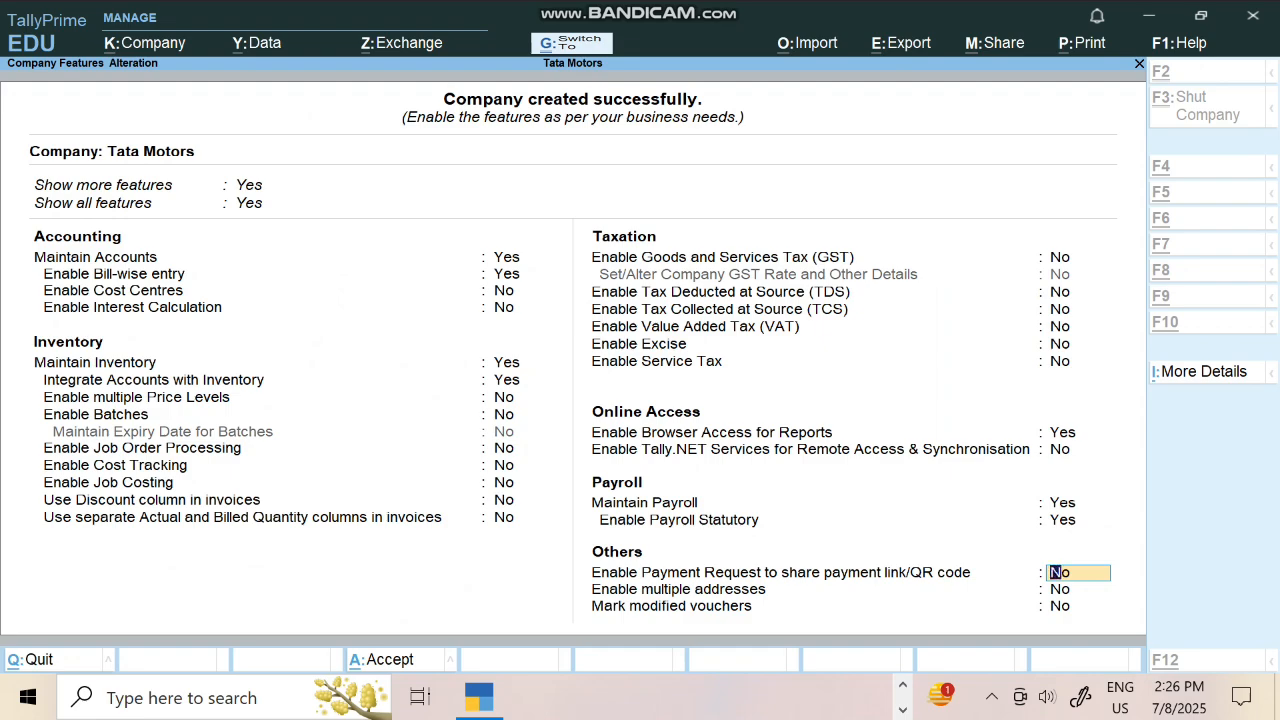
key("ctrl+a")
Open Employee Group creation from the List of Masters
key("Down")
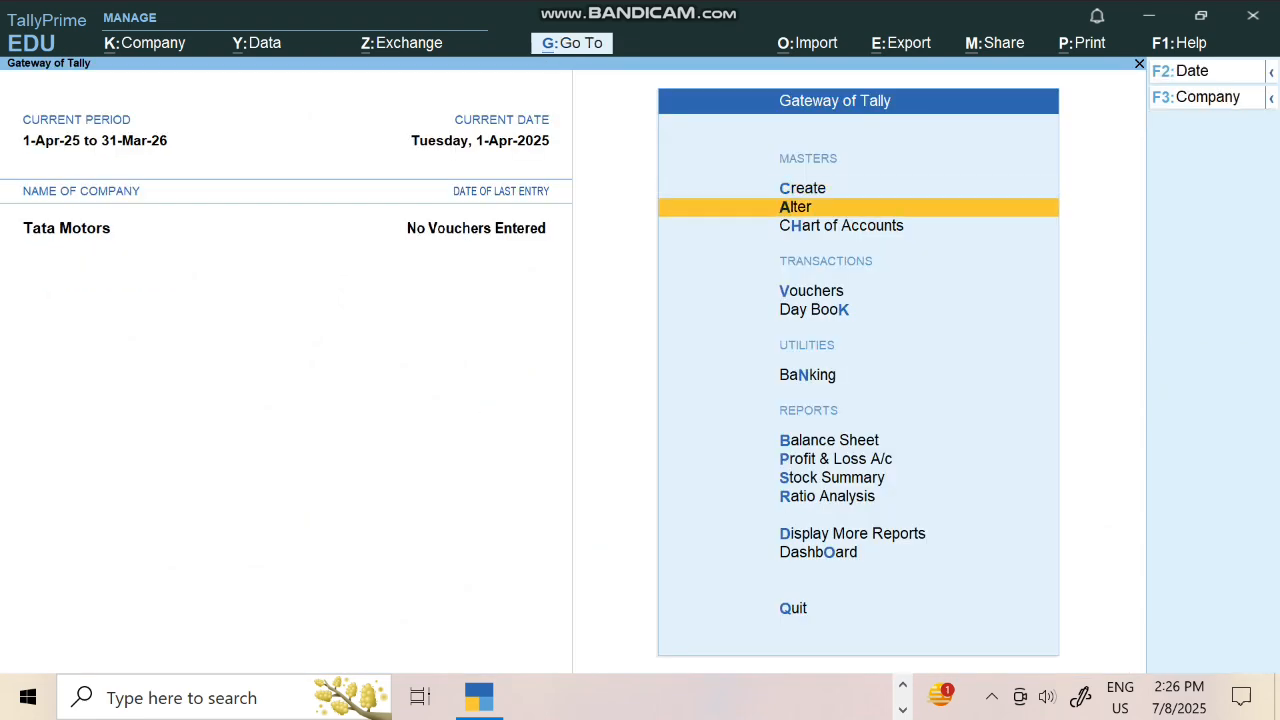
key("Up")
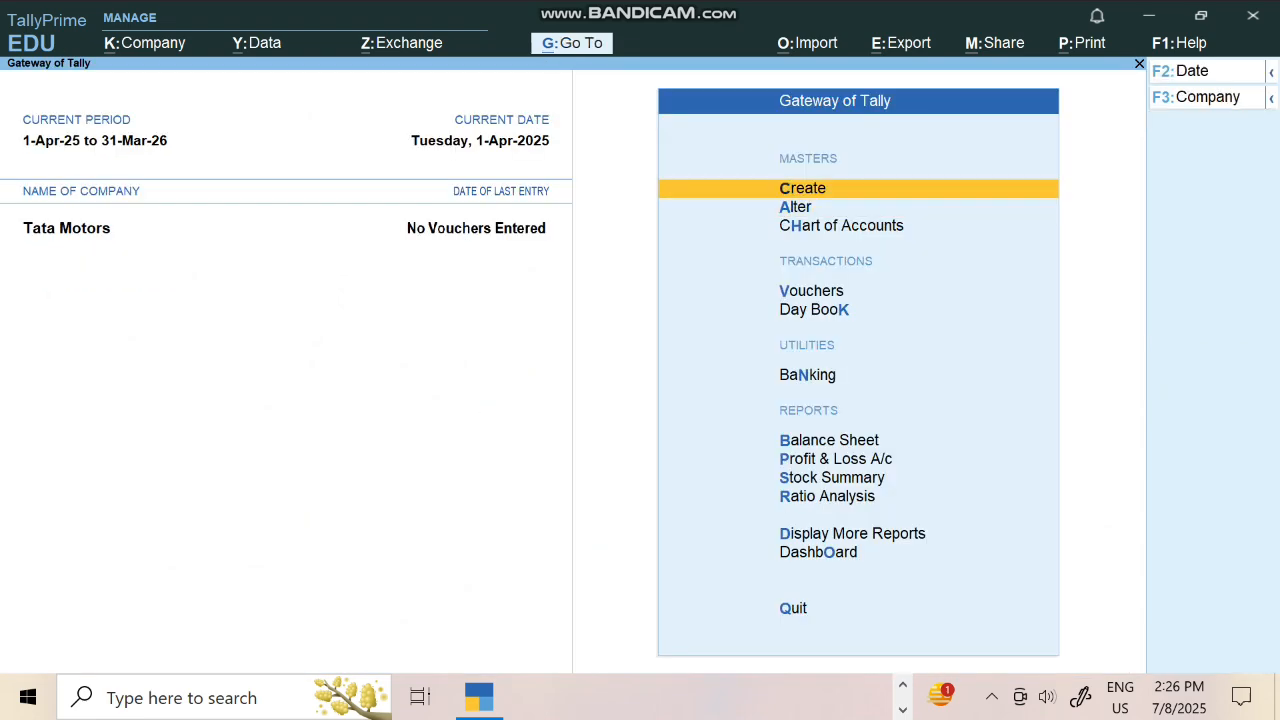
key("Return")
key("Down")
key("Down")
key("Down")
key("Down")
key("Down")
key("Down")
key("Down")
key("Down")
key("Down")
key("Down")
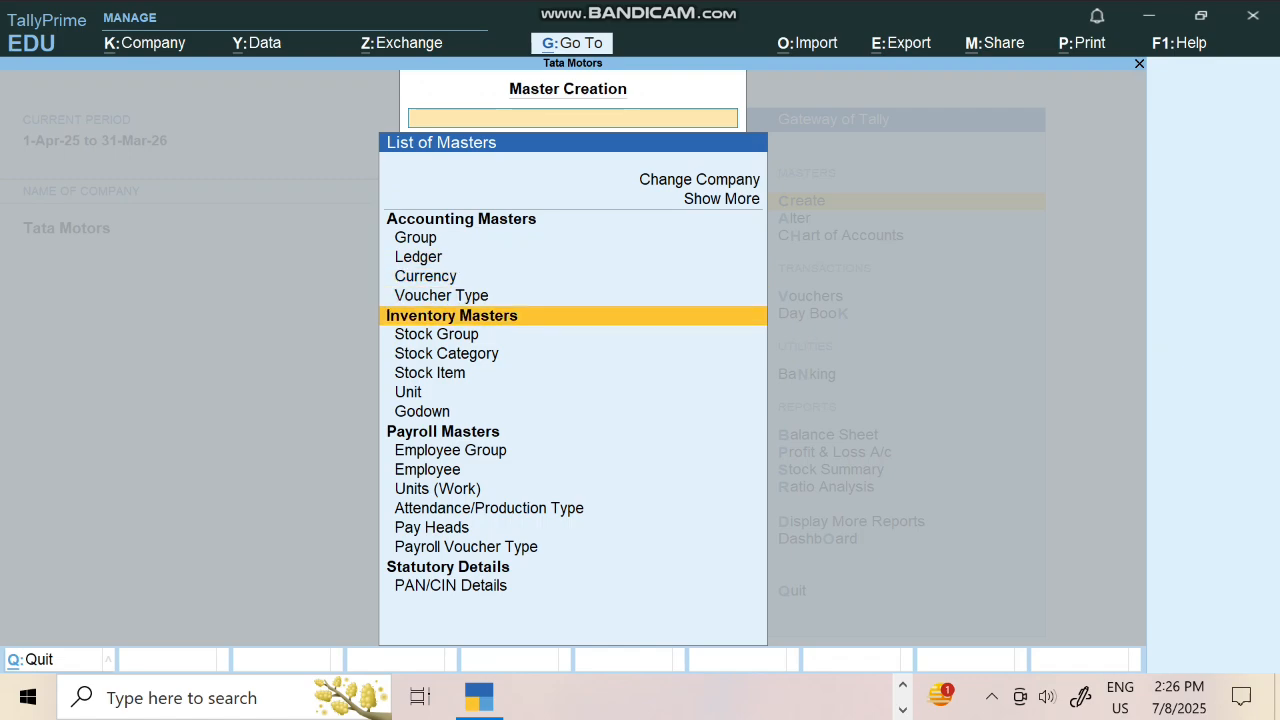
key("Down")
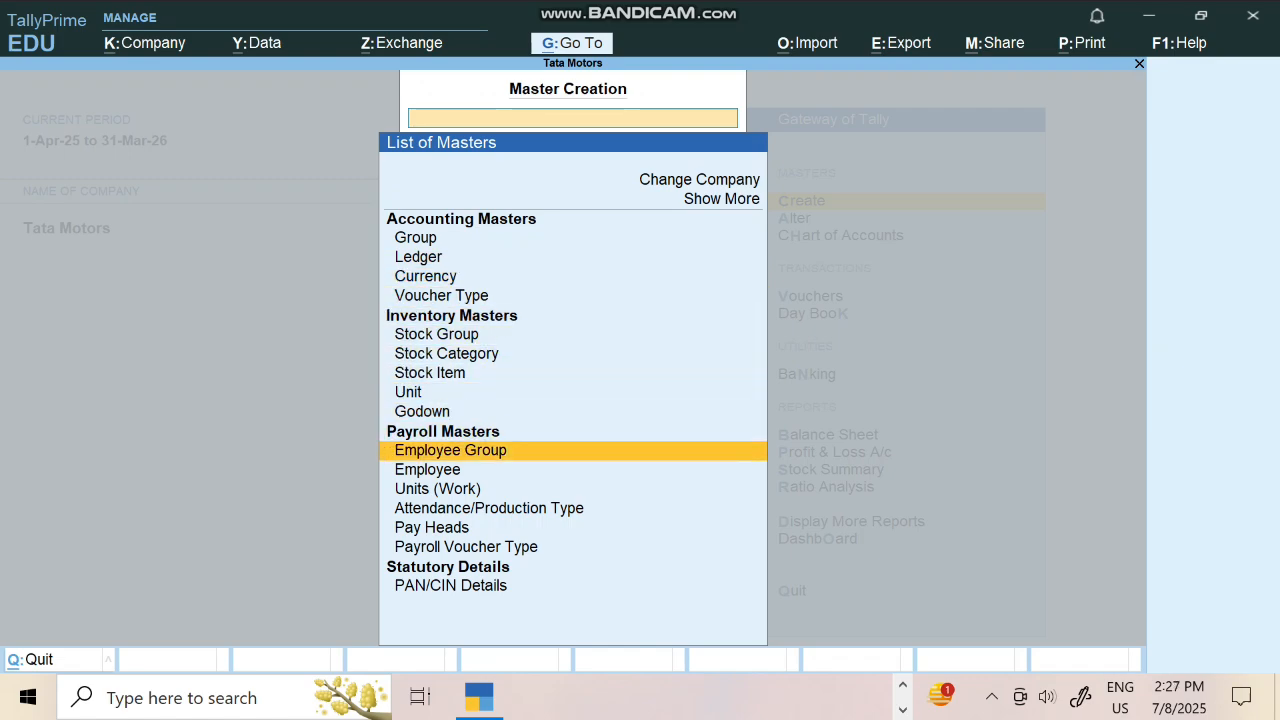
key("Return")
key("super+d")
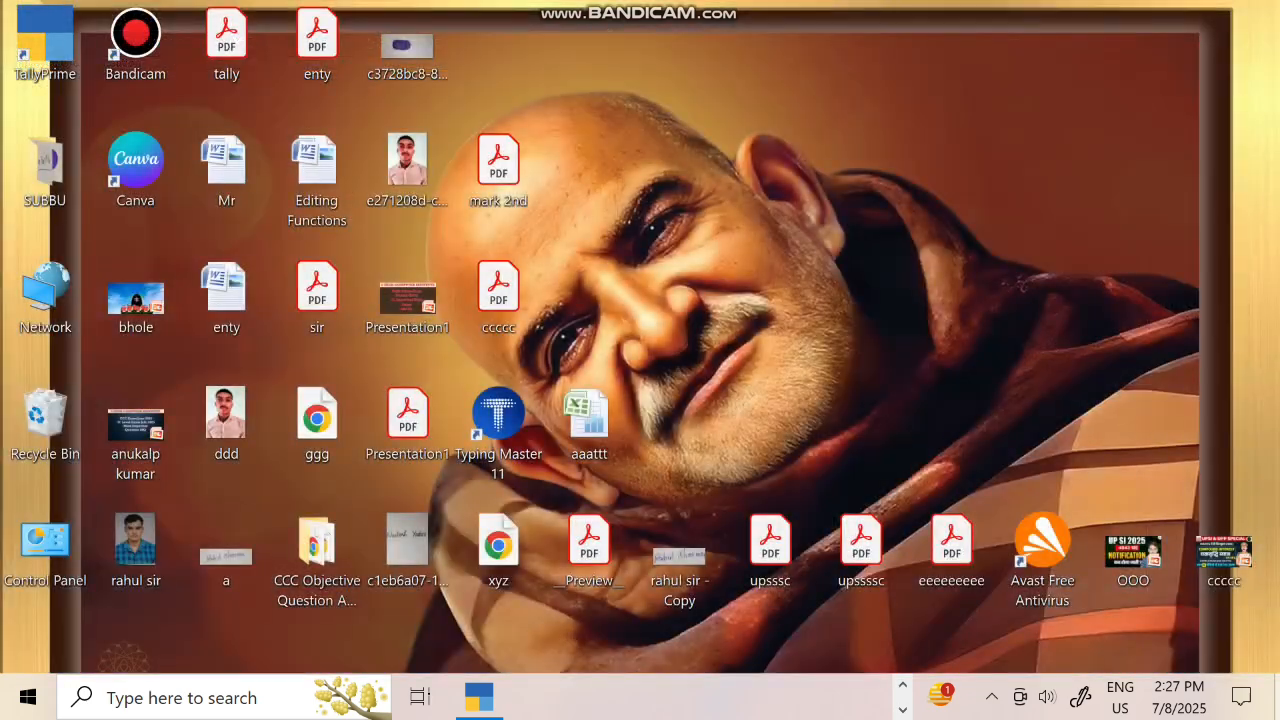
key("super+d")
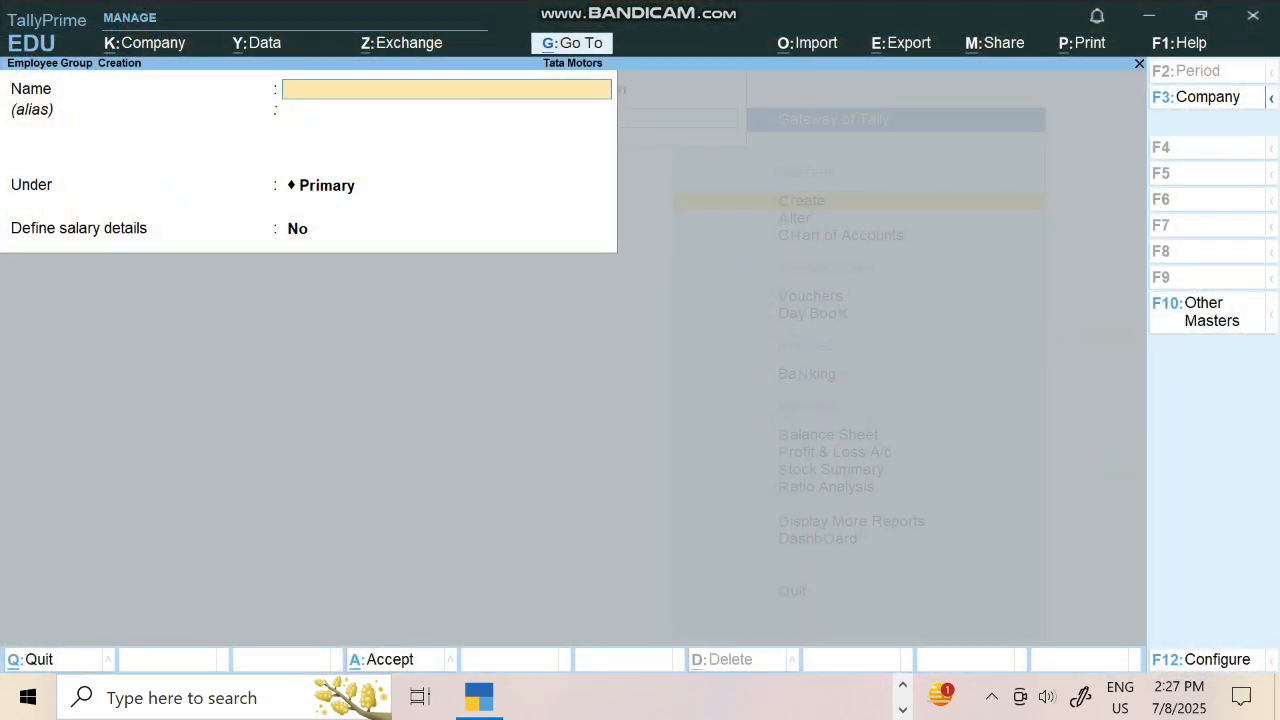
Create the Manager and Accountant employee groups under Primary
type("Manaf")
key("BackSpace")
type("ger")
key("Return")
key("Return")
key("Return")
key("Return")
type("Accoun")
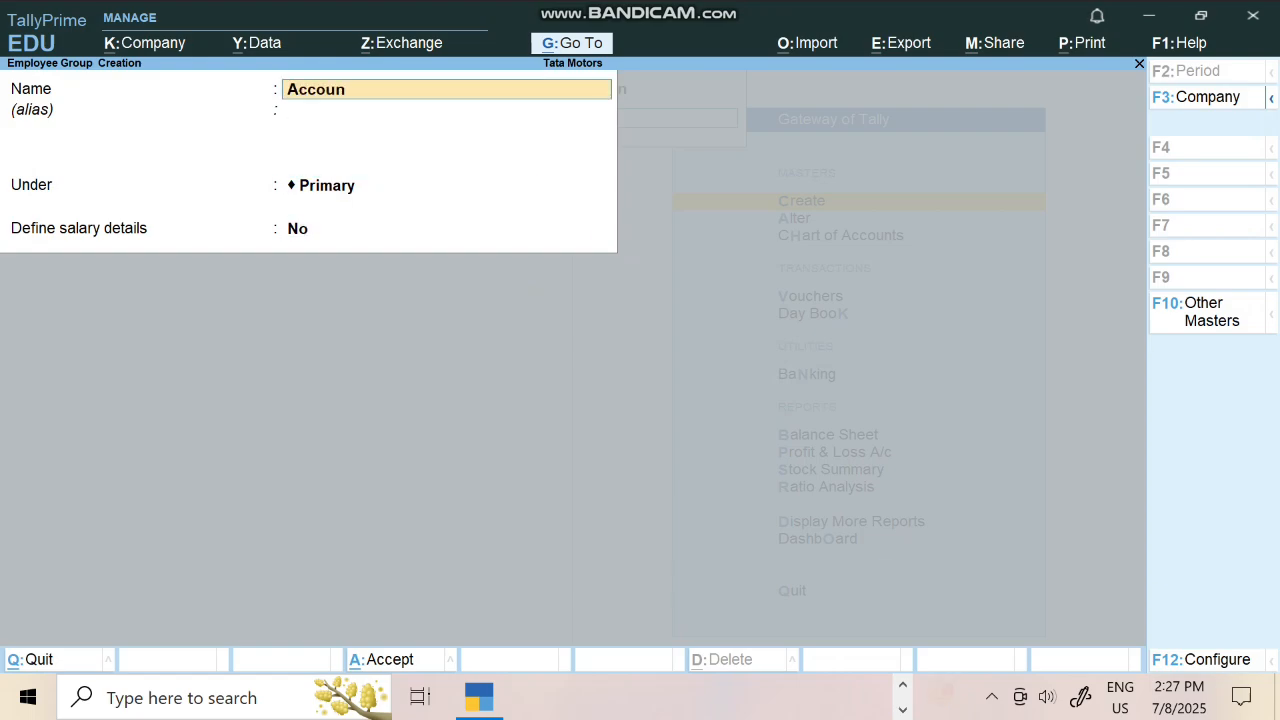
type("tan t")
key("BackSpace")
key("BackSpace")
type("t")
key("Return")
key("Return")
key("Return")
key("Return")
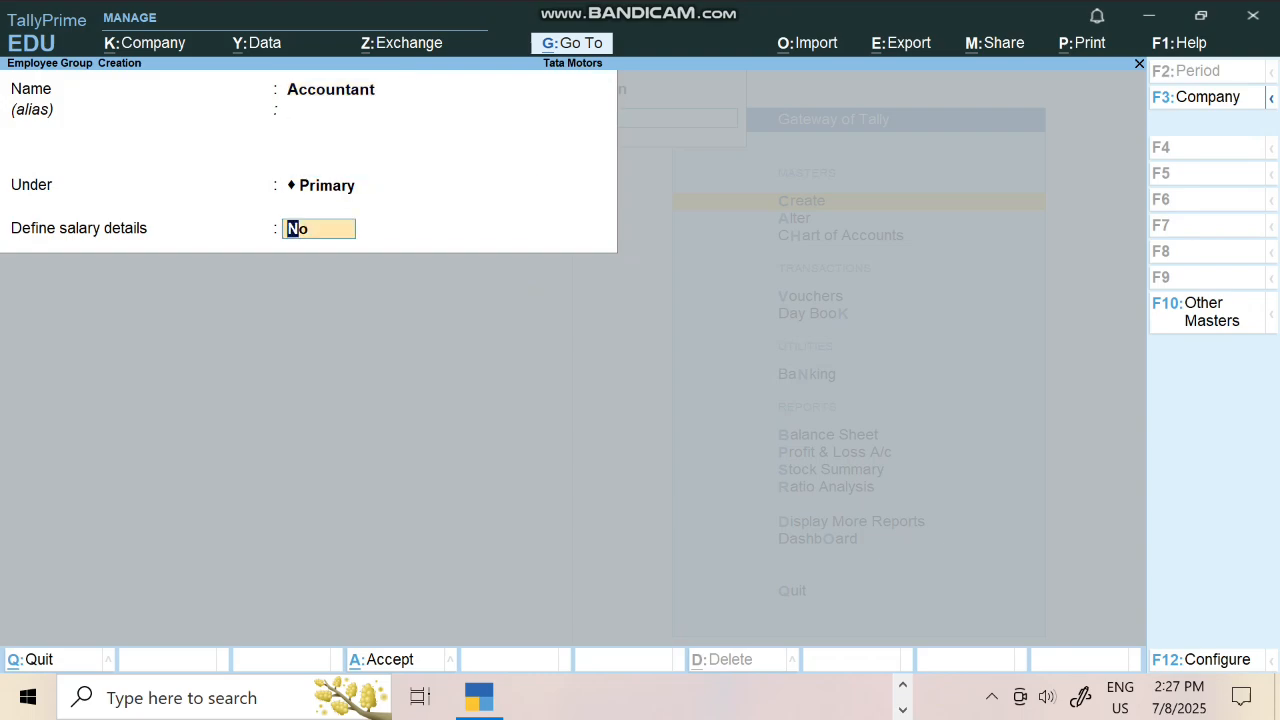
key("Return")
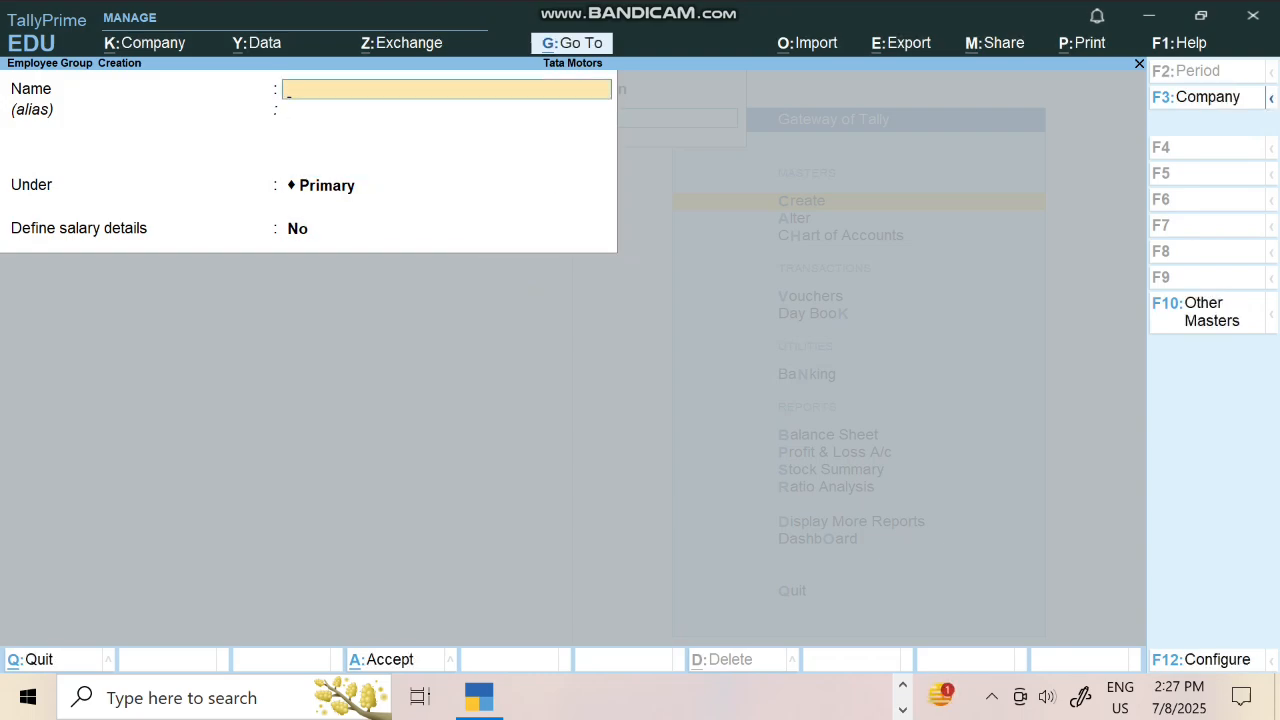
key("Escape")
Create the first employee and place them under the Accountant group
key("Down")
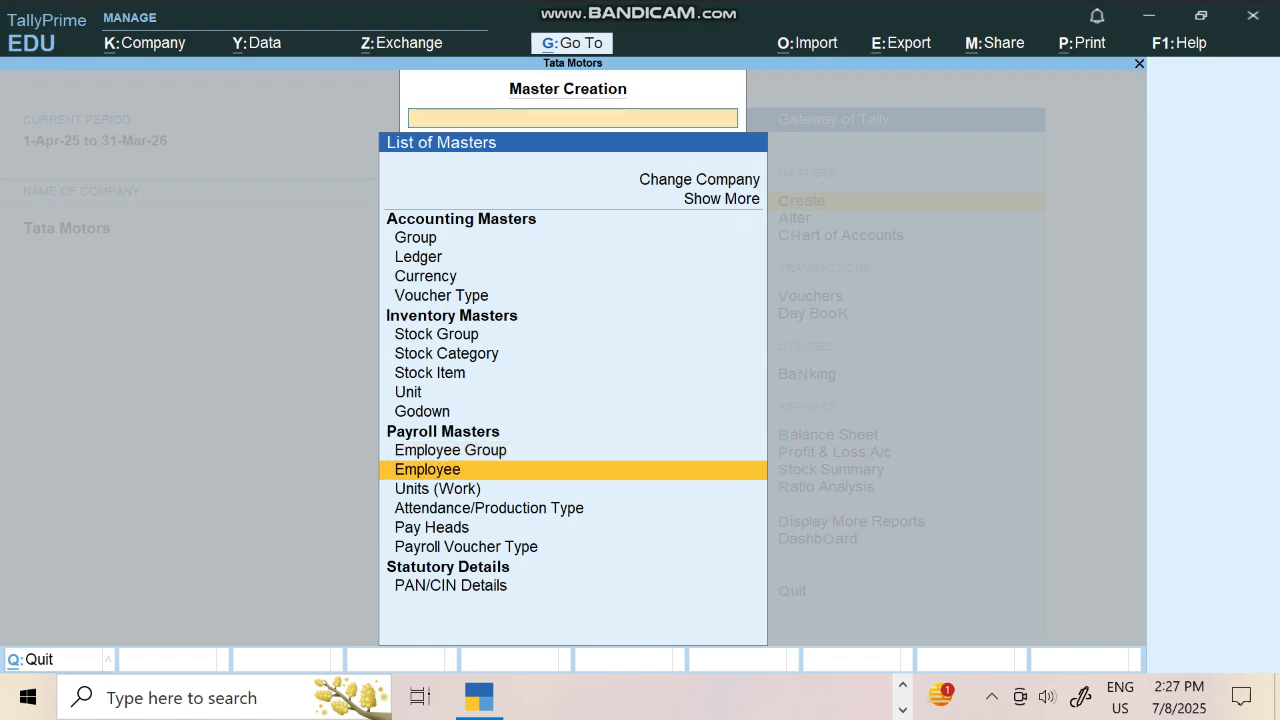
key("Return")
type("Rohit")
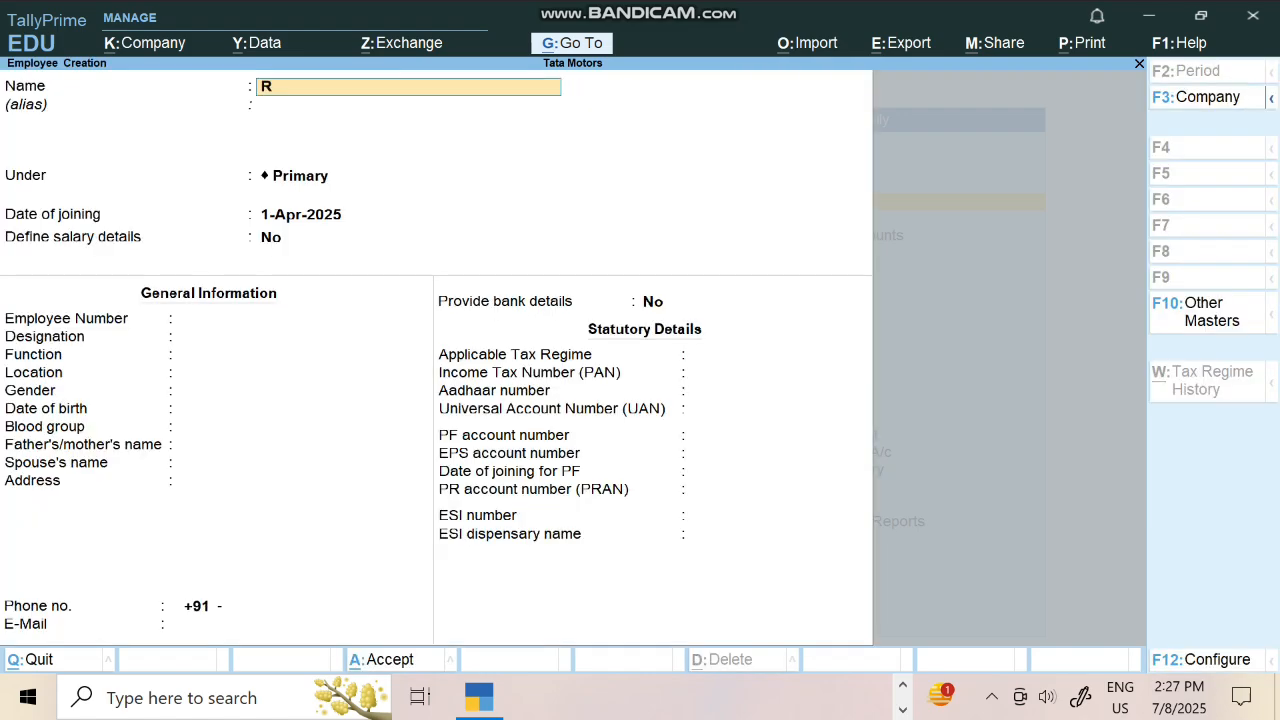
key("Return")
key("Return")
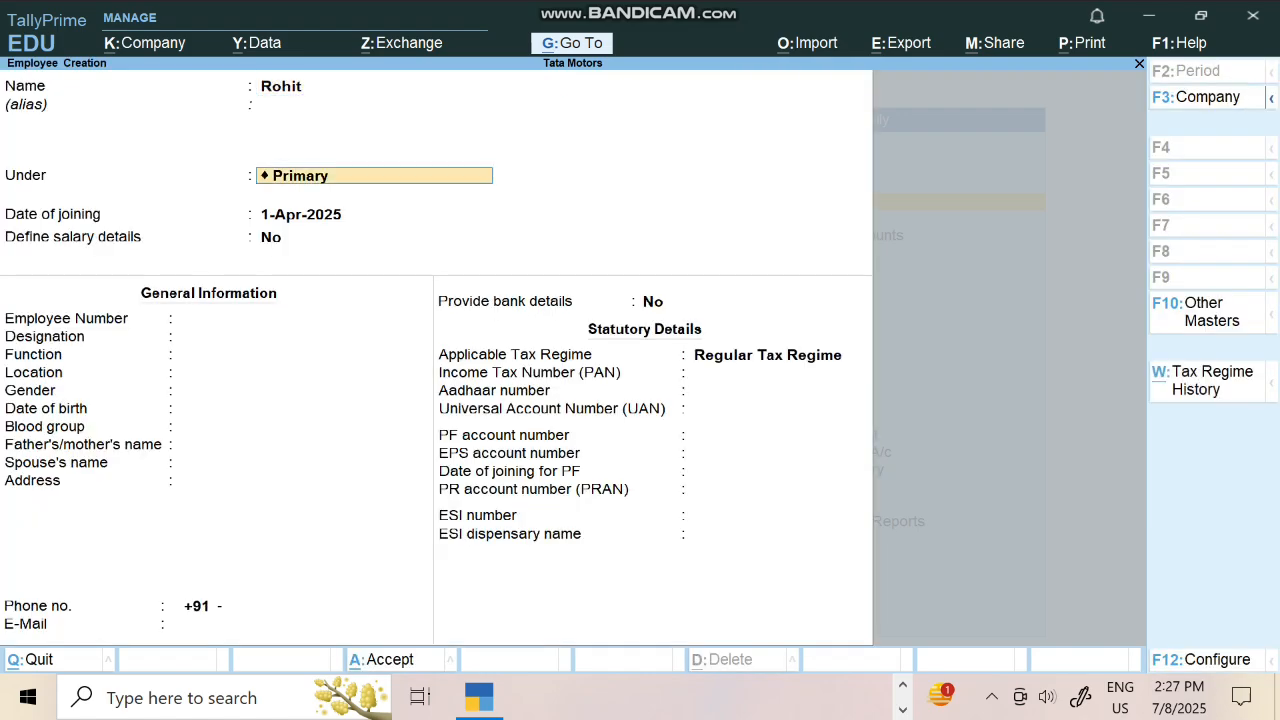
key("Down")
key("Down")
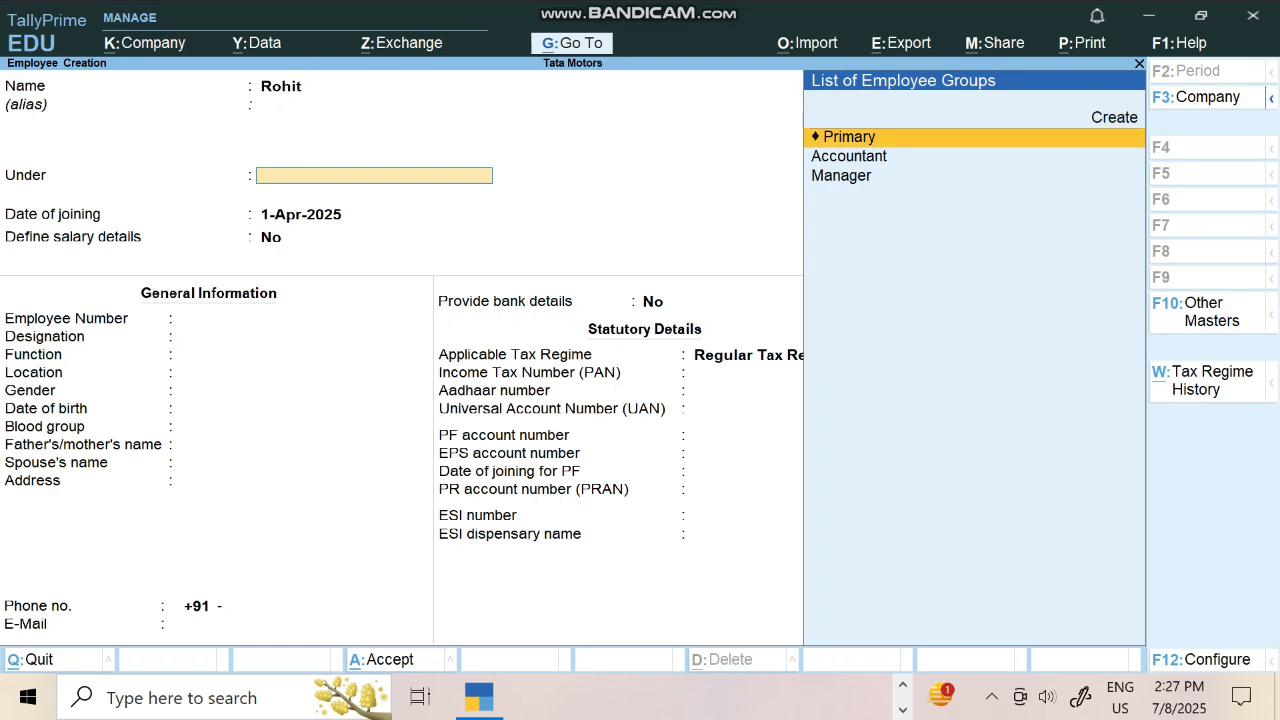
key("Return")
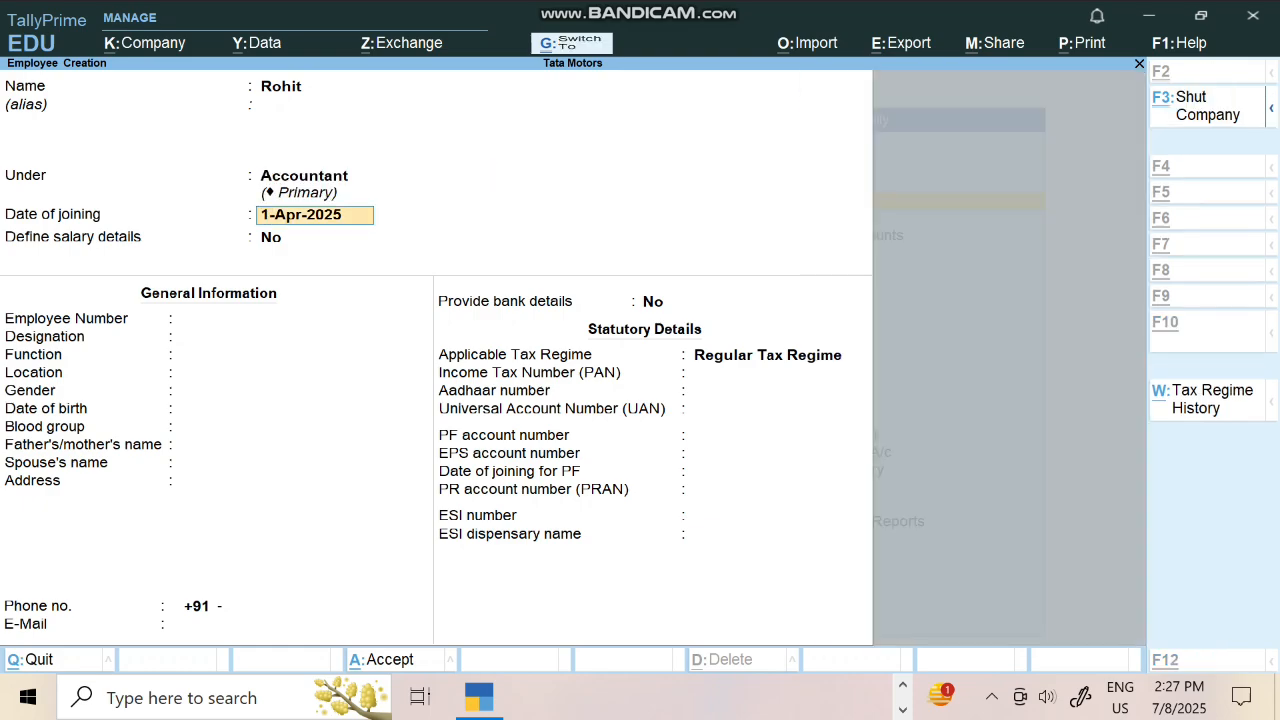
key("ctrl+a")
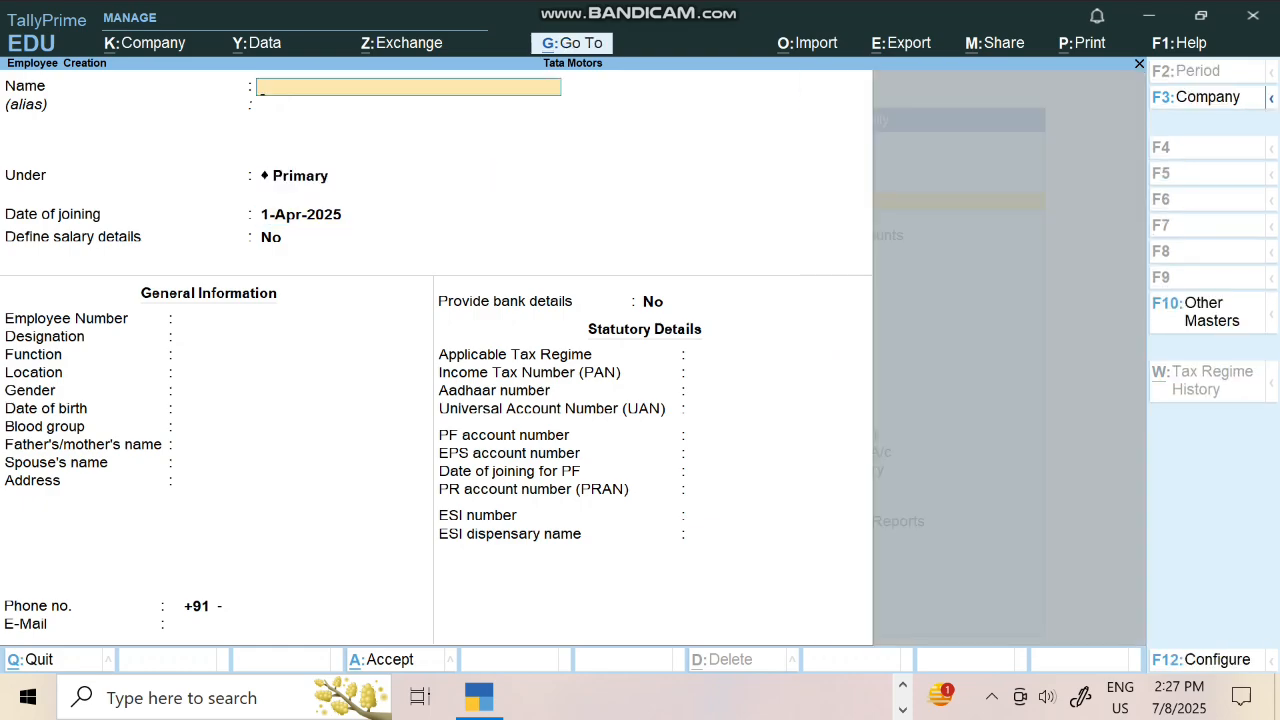
Create the second employee under the Manager group and close the employee form
type("Mohit")
key("Return")
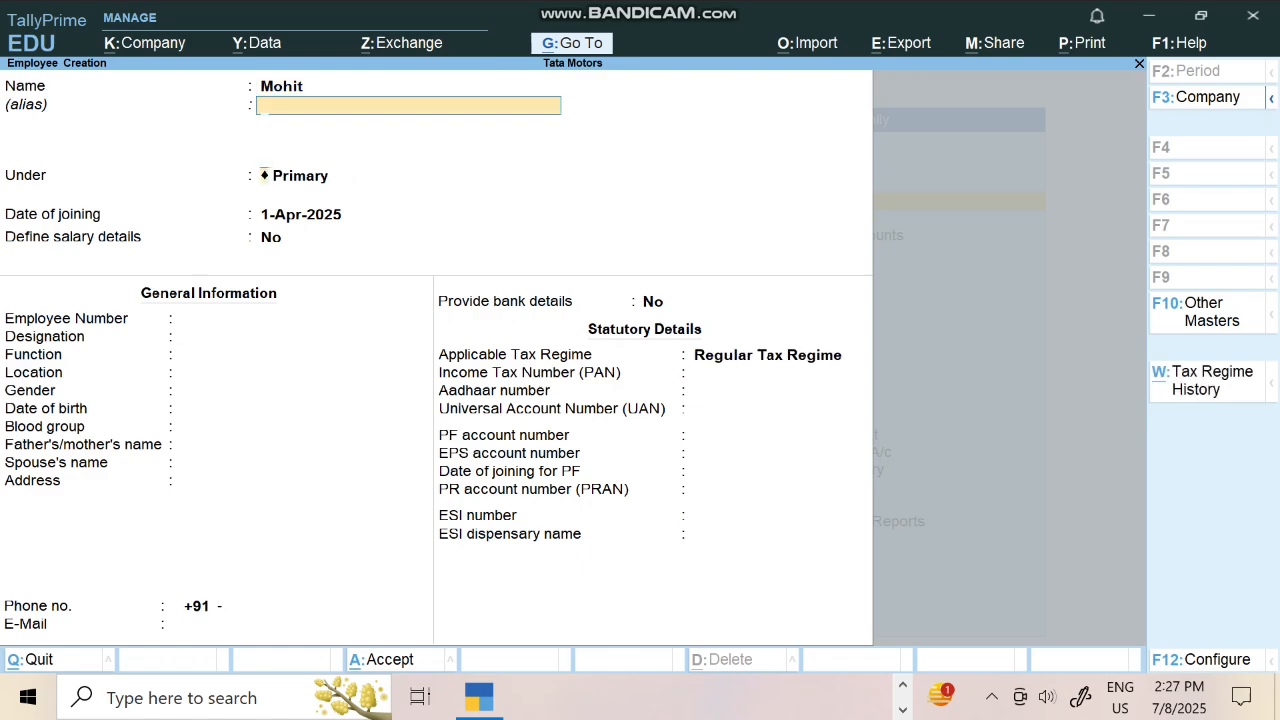
key("Return")
key("Down")
key("Down")
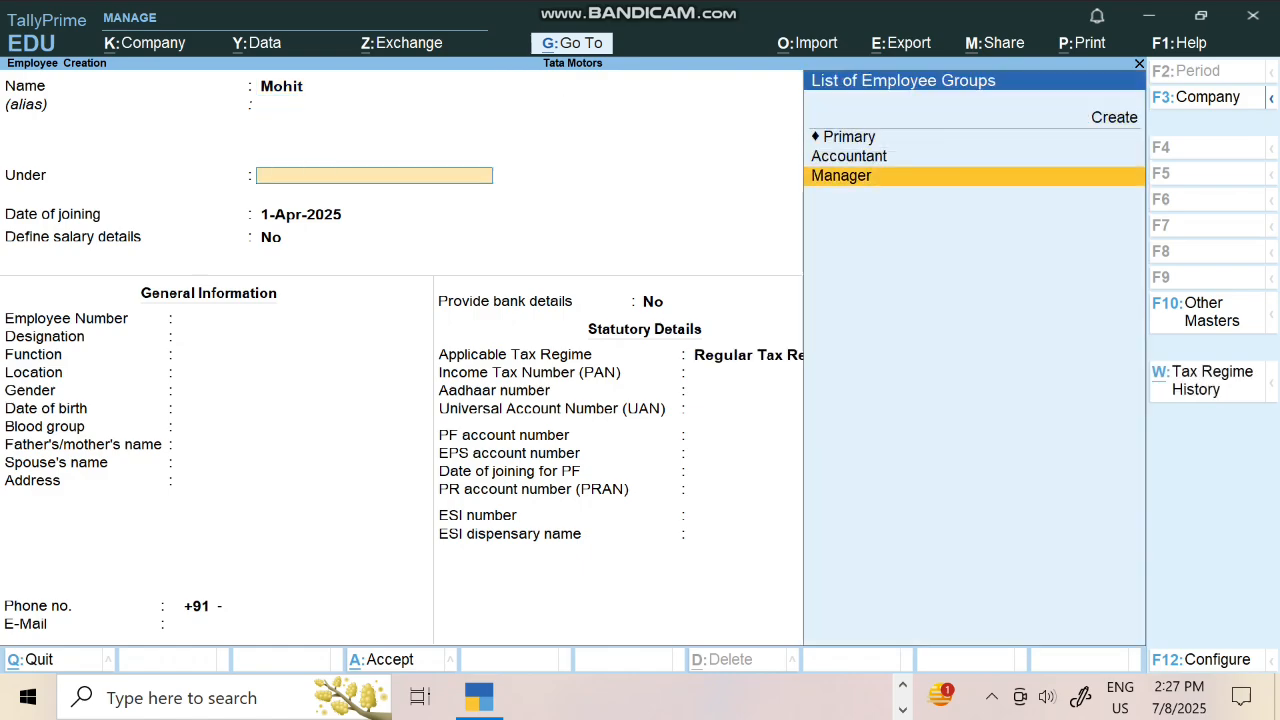
key("Return")
key("ctrl+a")
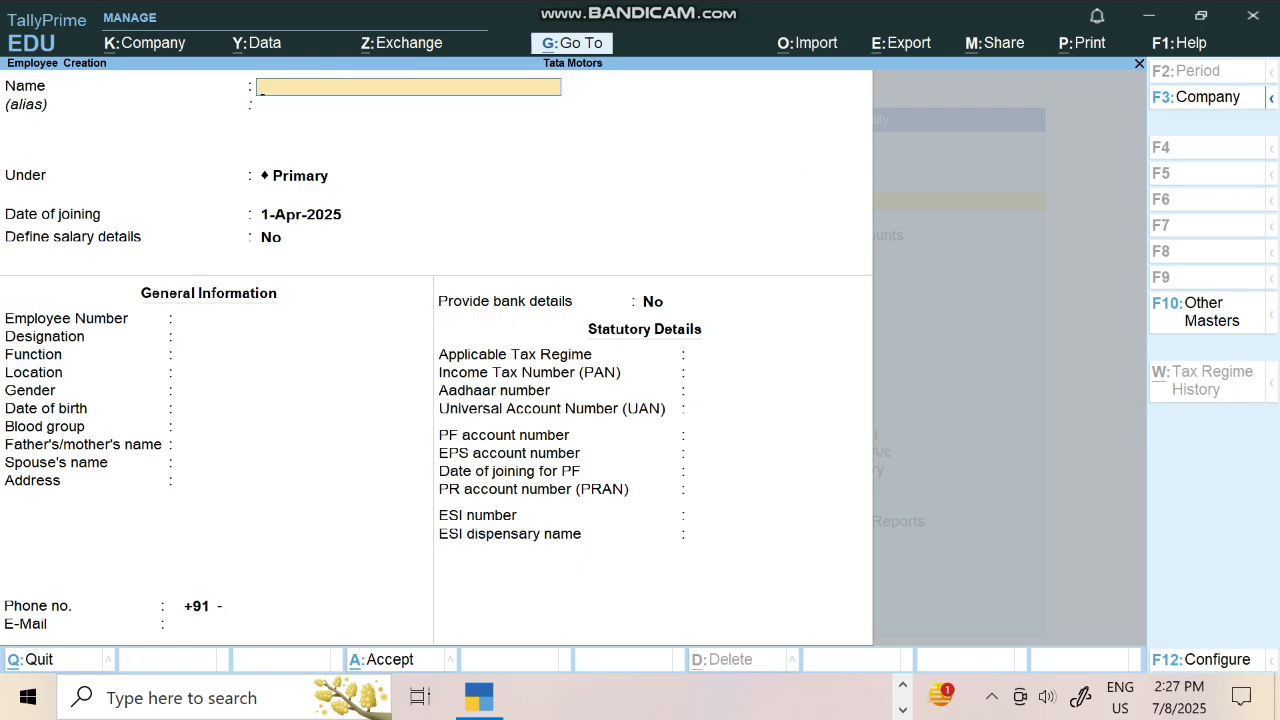
key("Escape")
Create simple work units 'days' and 'hrs' with 0 decimal places
key("Down")
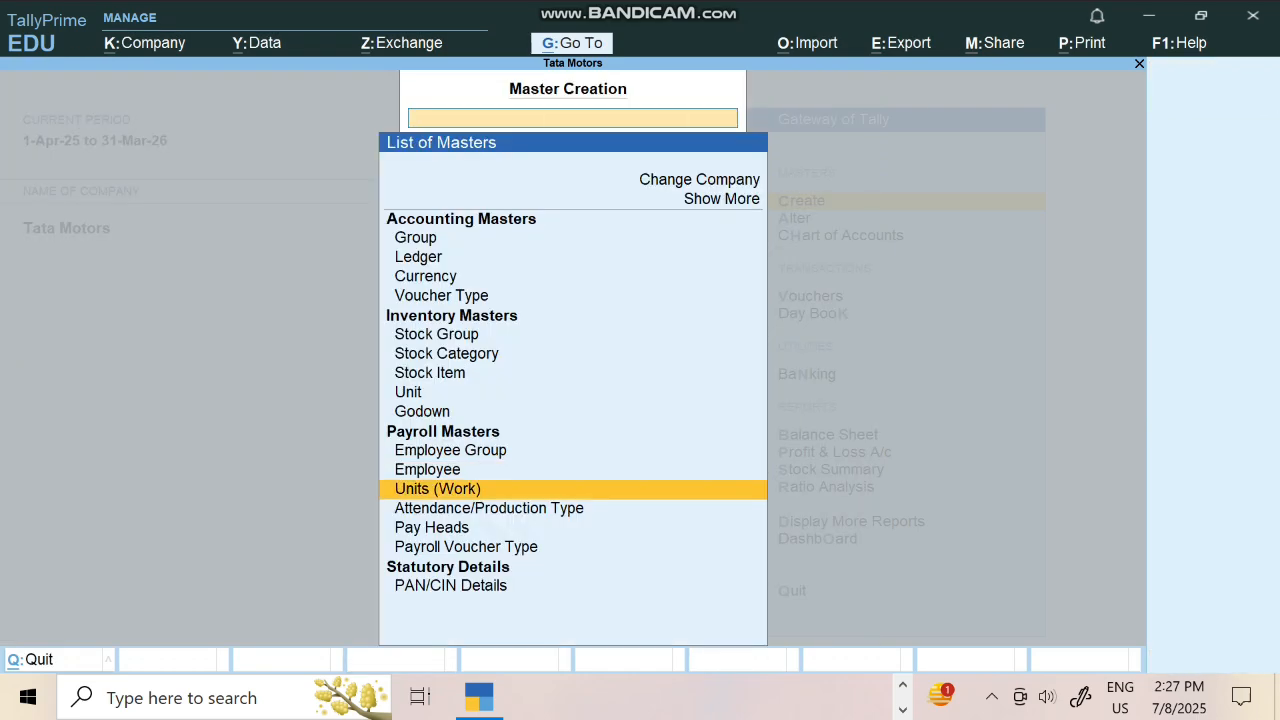
key("Return")
type("days")
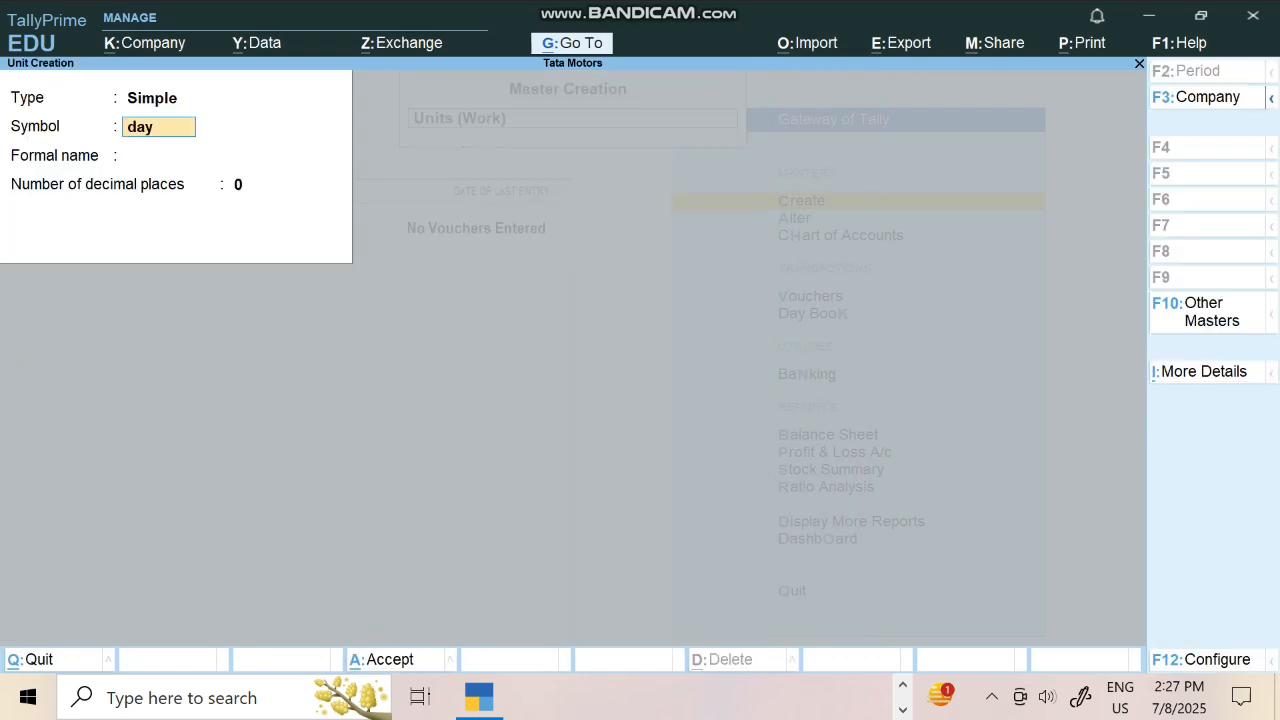
key("Return")
key("Return")
key("Return")
type("hrs")
key("Return")
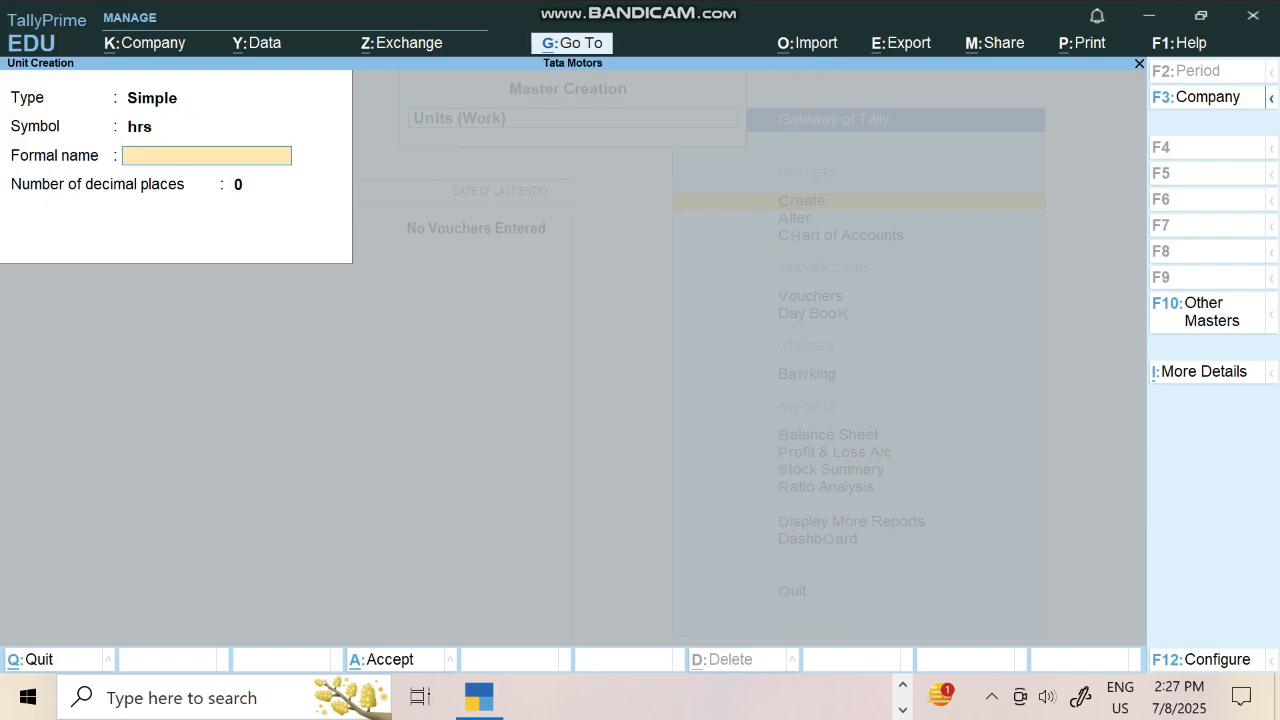
key("Return")
key("Return")
key("Return")
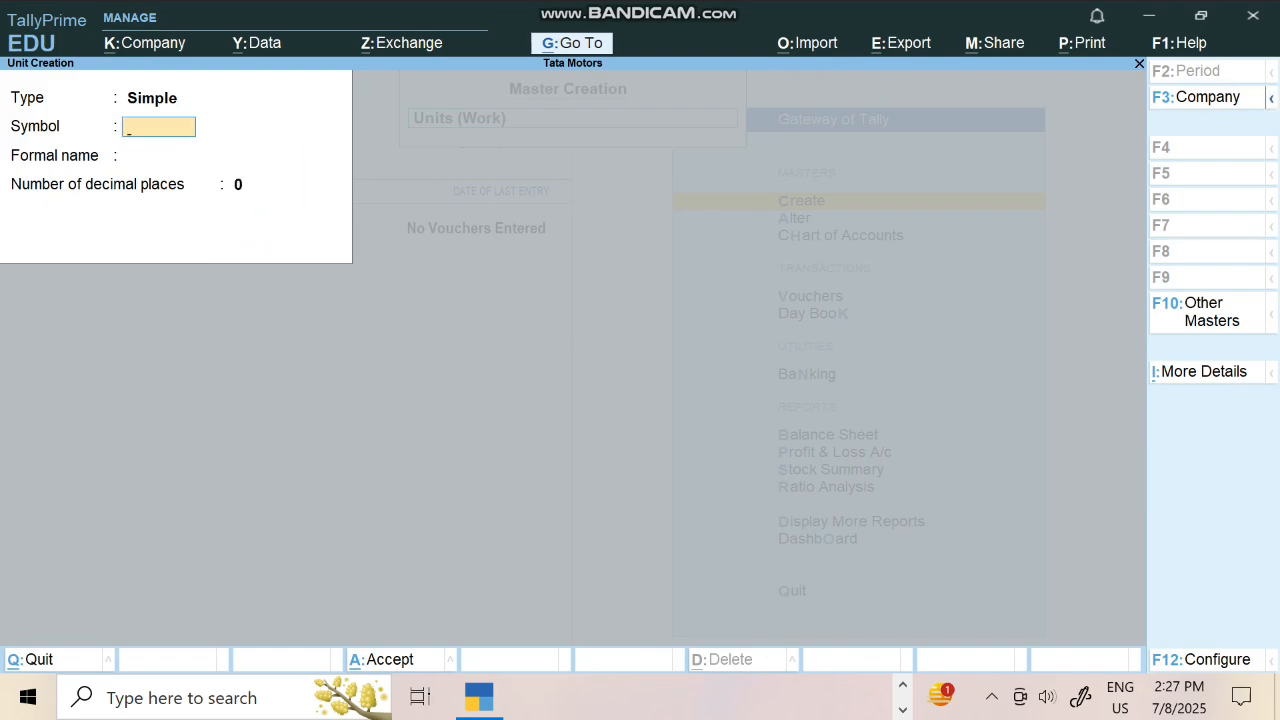
key("Escape")
key("Return")
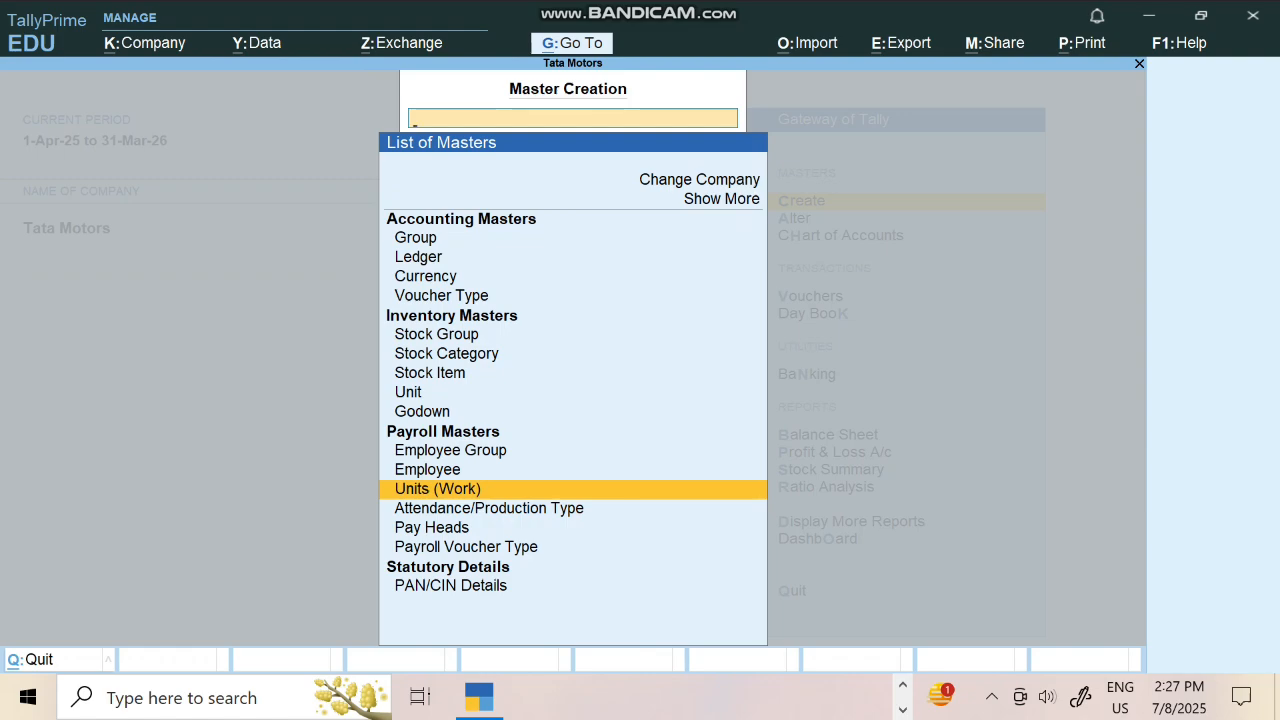
Create attendance type Present as Attendance/Leave with Pay
key("Down")
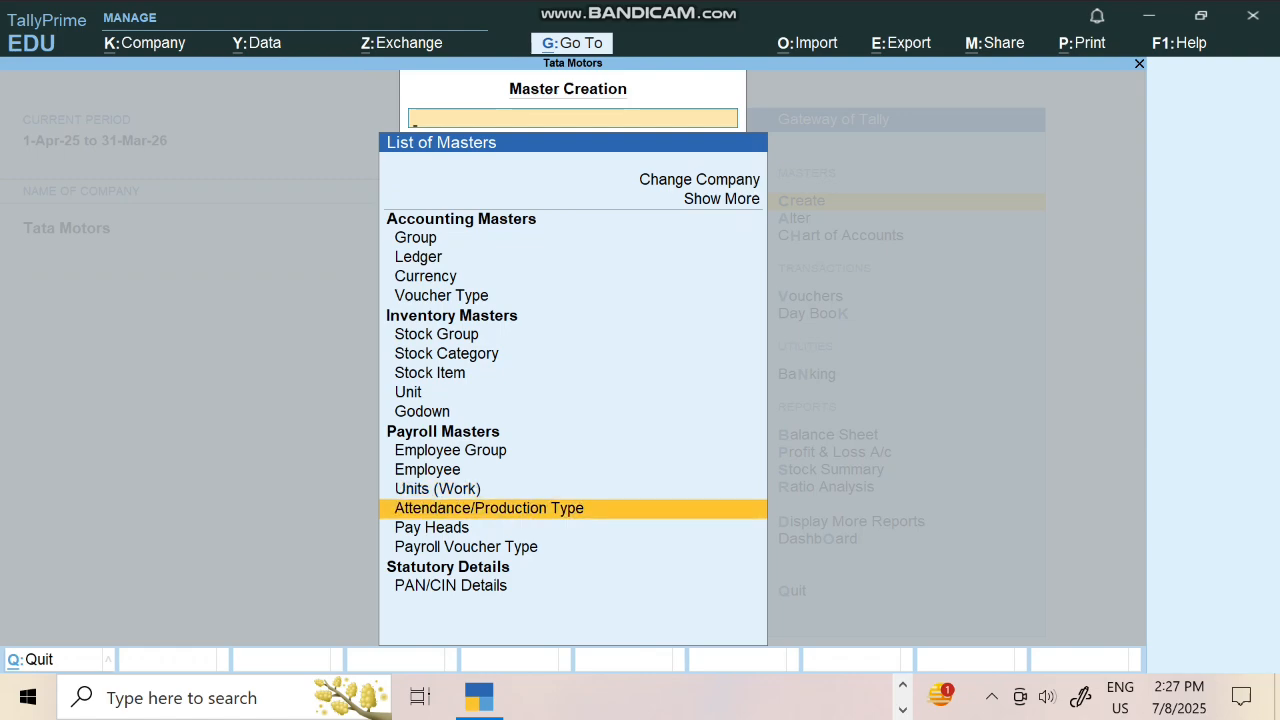
key("Return")
type("Pre")
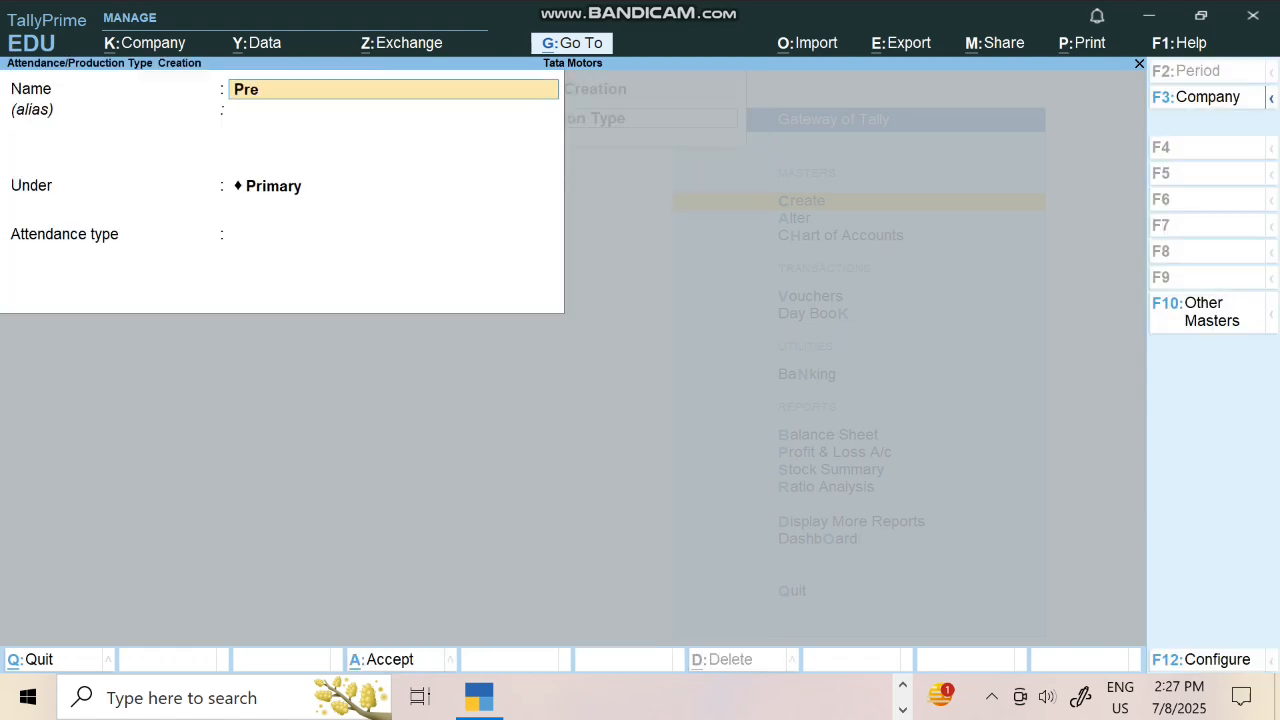
type("sent")
key("Return")
key("Return")
key("Return")
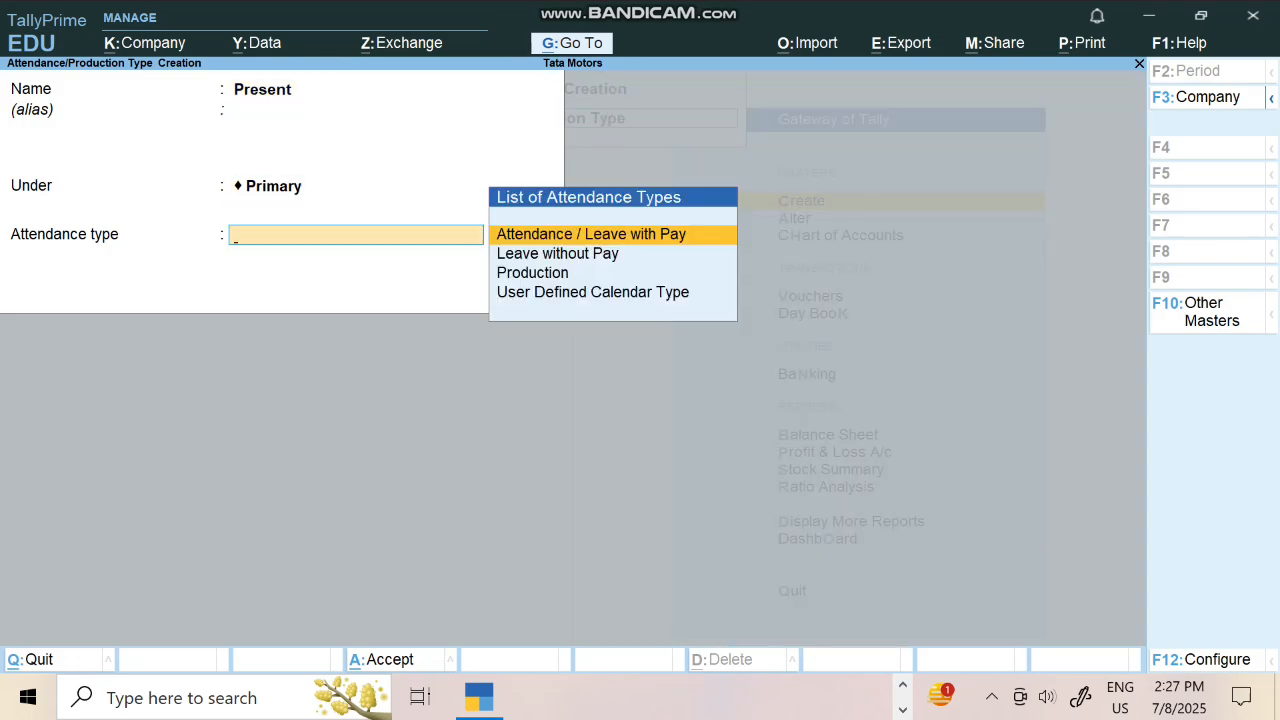
key("Return")
key("Return")
key("Return")
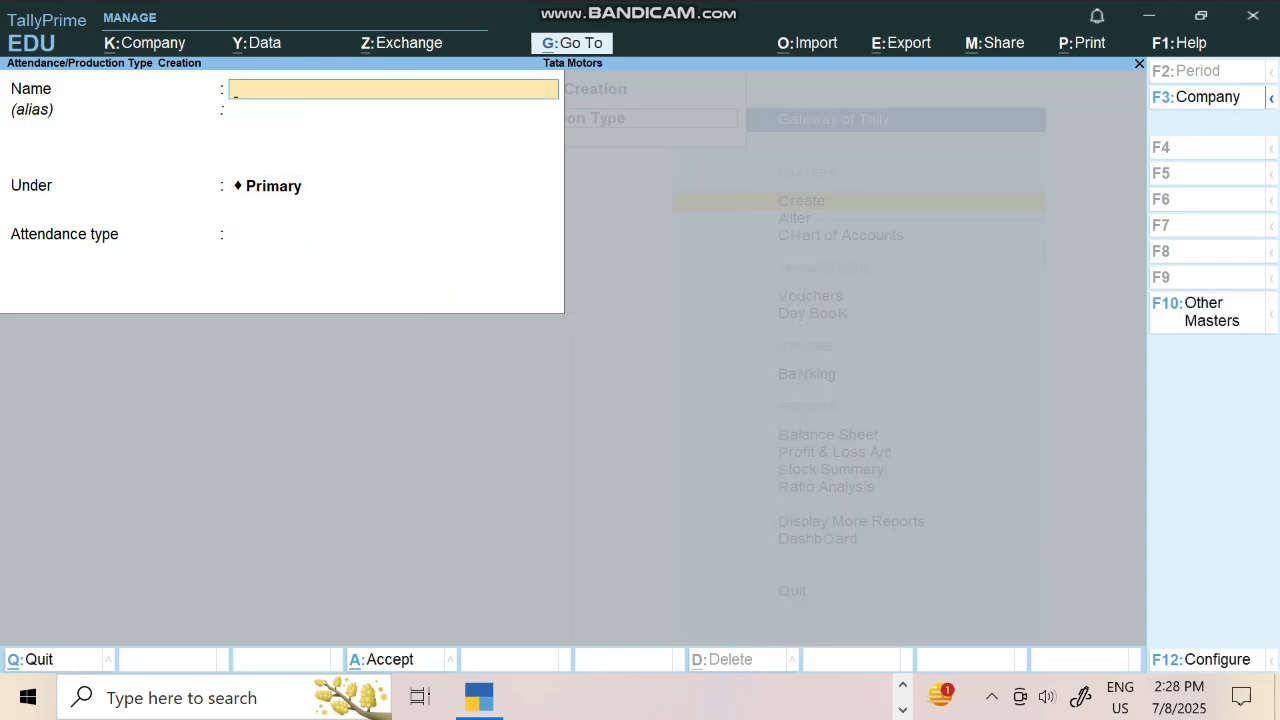
left_click(1047, 697)
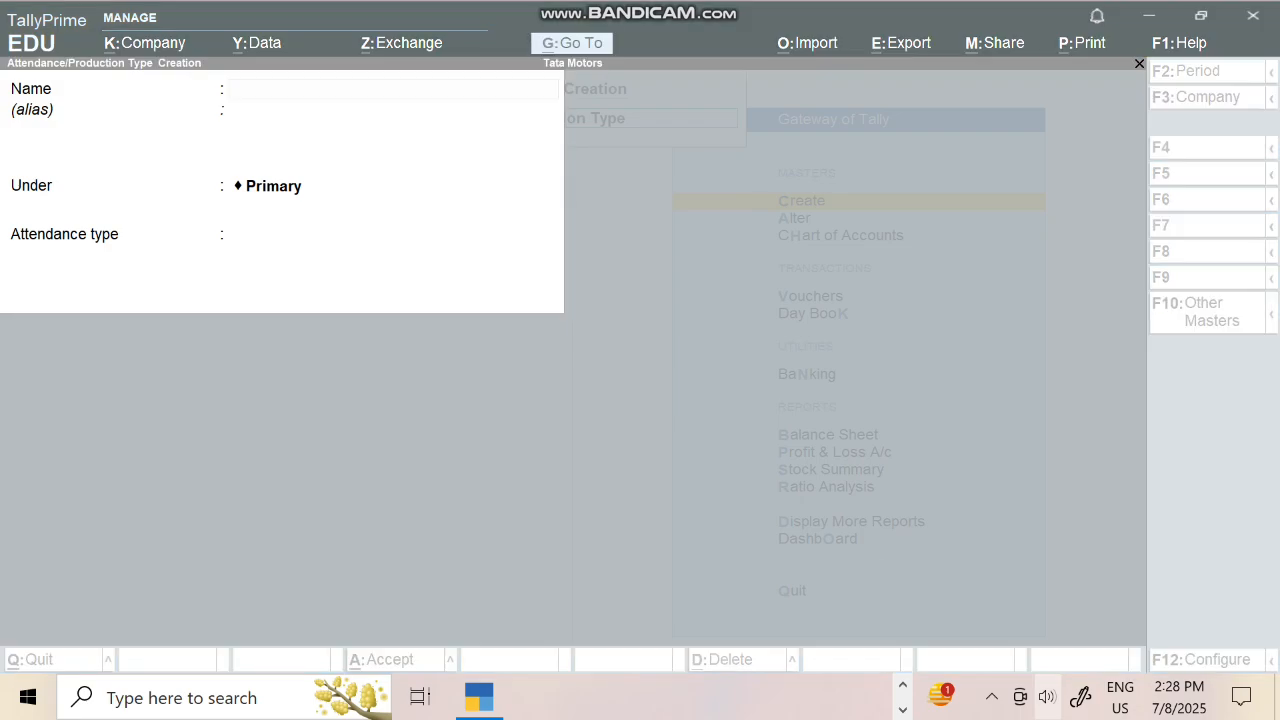
left_click(900, 642)
left_click(700, 500)
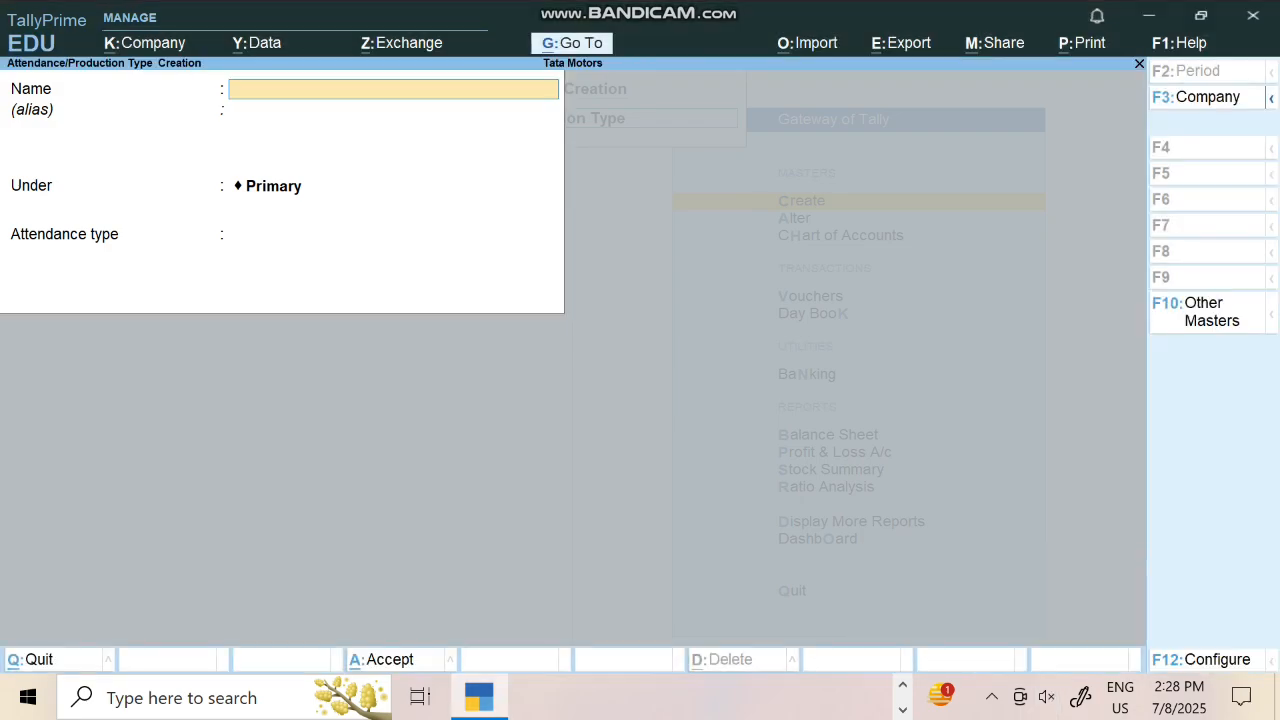
Create attendance type Absent as Leave without Pay under Primary
type("Absent")
key("Return")
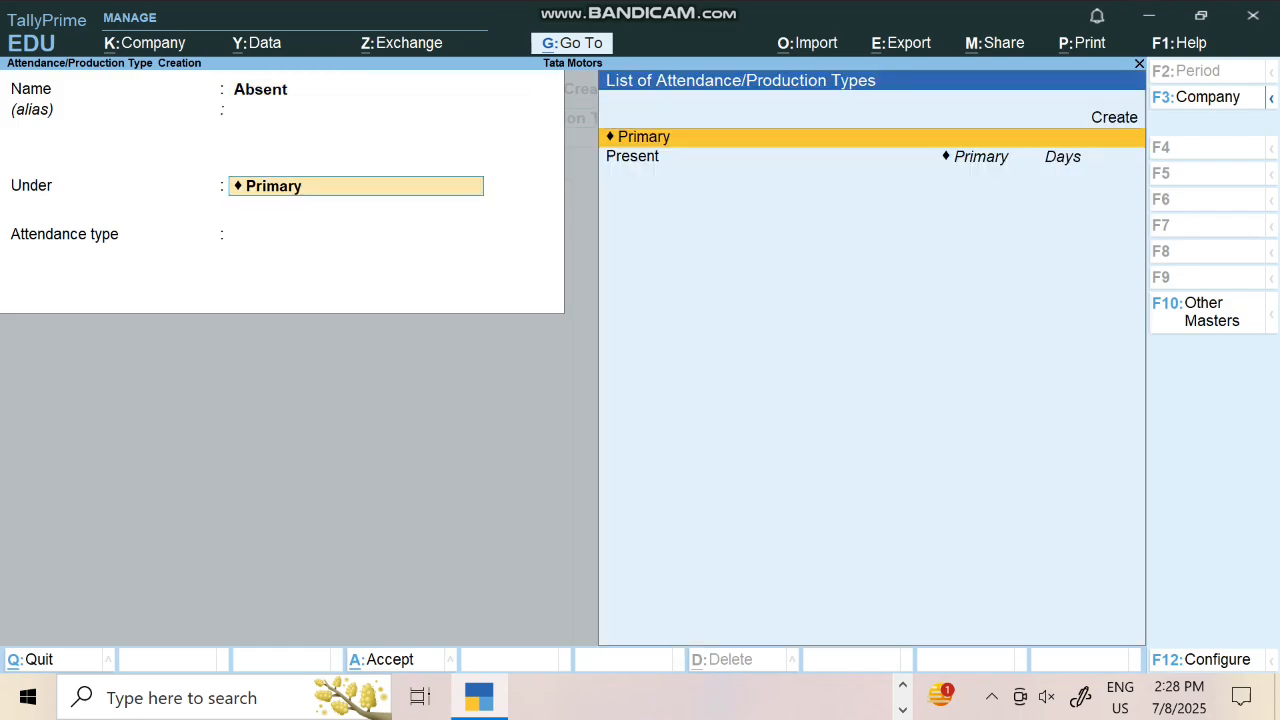
key("Return")
key("Down")
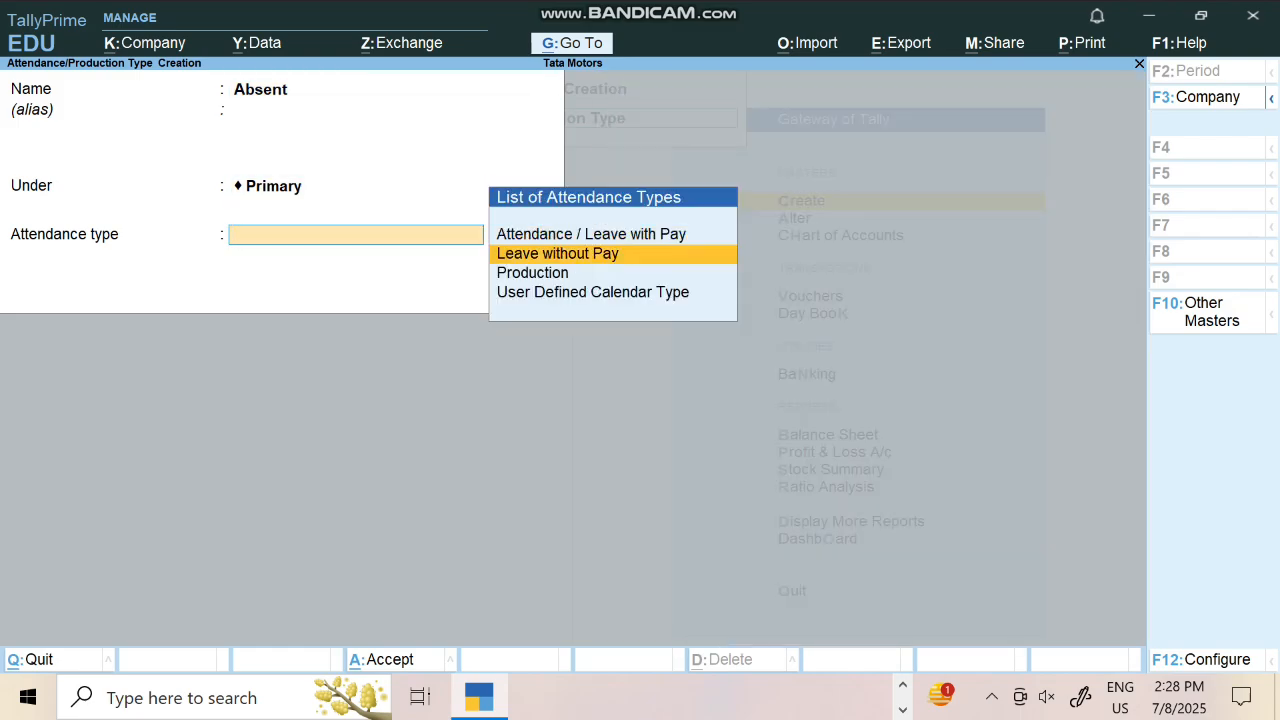
key("Return")
Create Over Time as a Production type measured in hrs
type("Over")
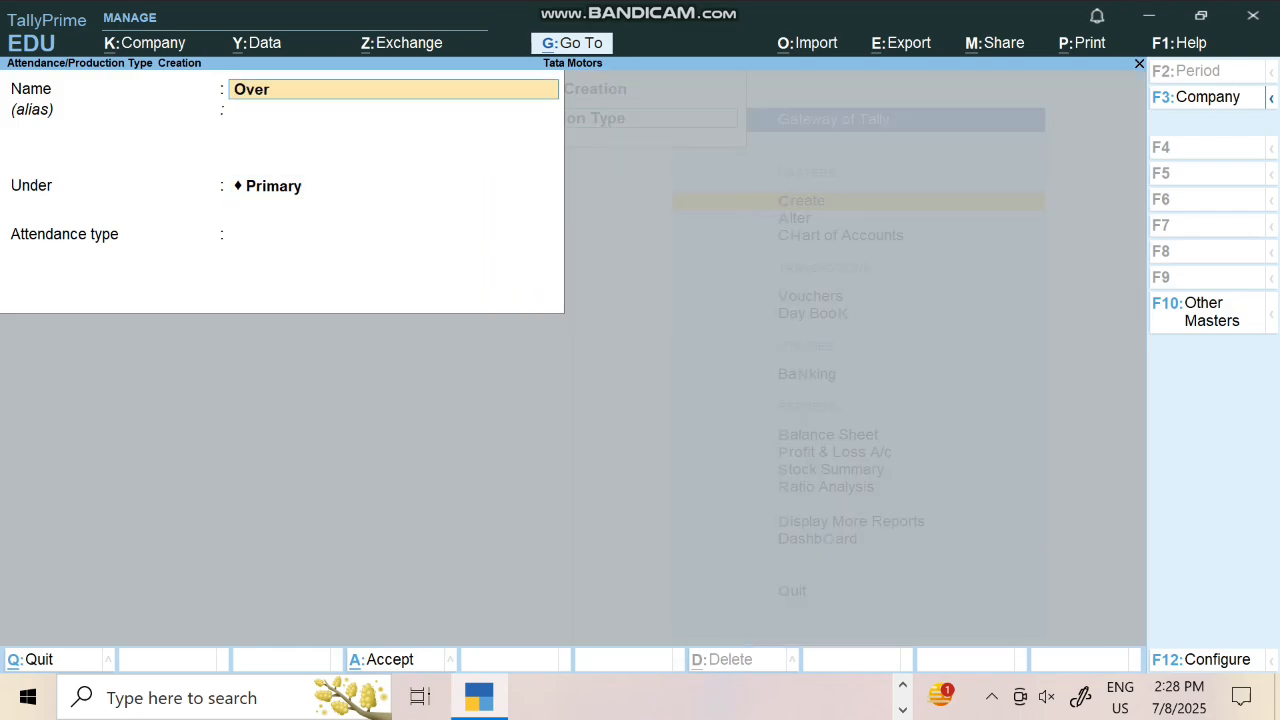
type(" Time")
key("Return")
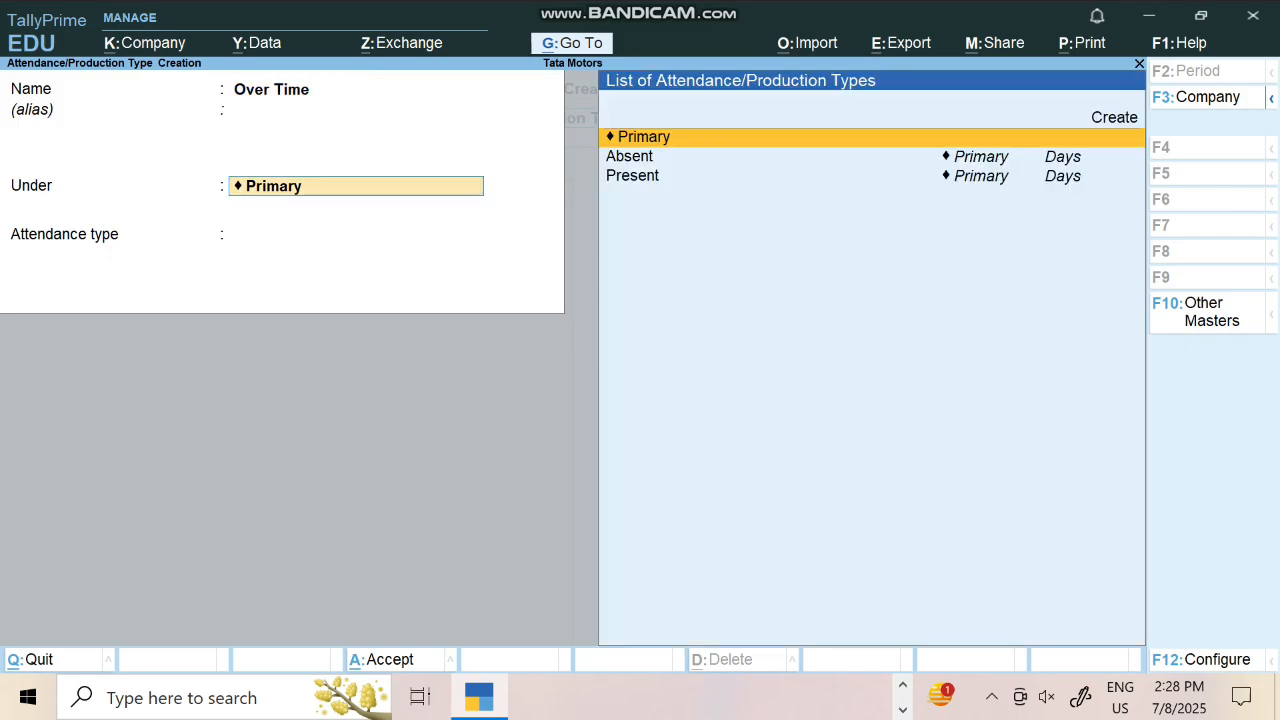
key("Return")
key("Down")
key("Down")
key("Return")
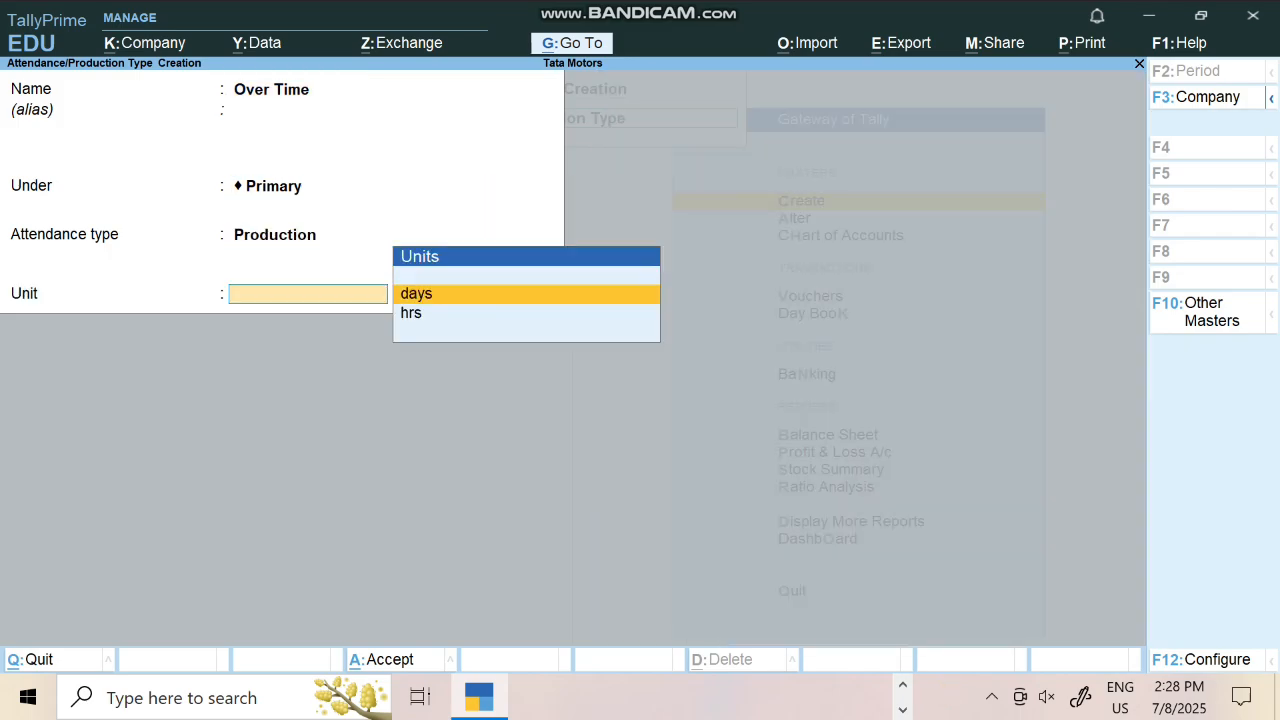
key("Down")
key("Return")
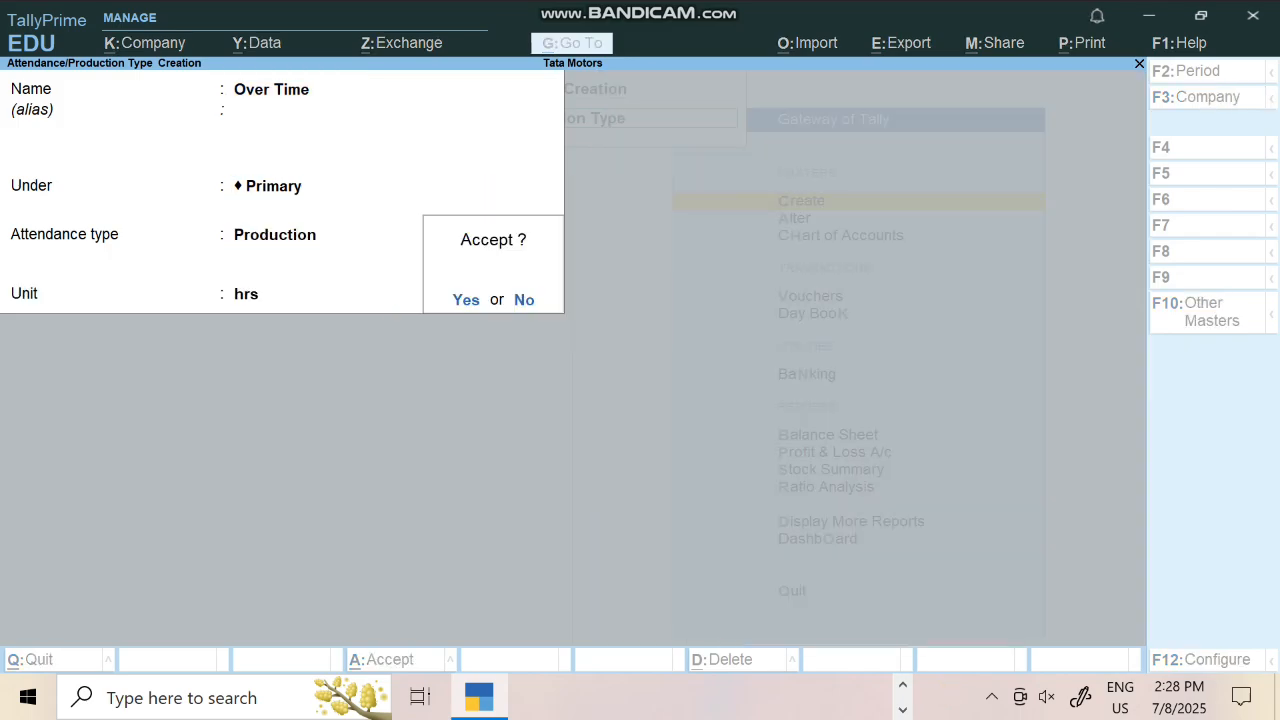
key("Return")
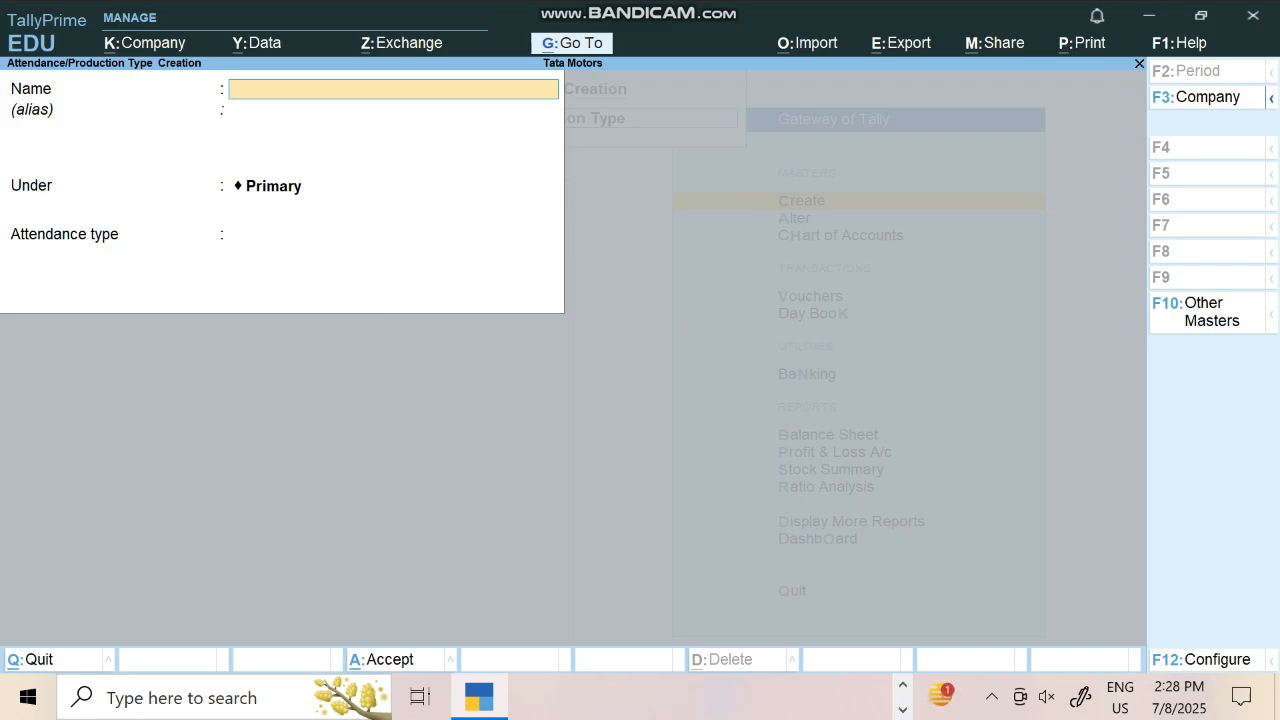
key("Escape")
Start the Basic Salary pay head as a fixed employee earning under Indirect Expenses
key("Down")
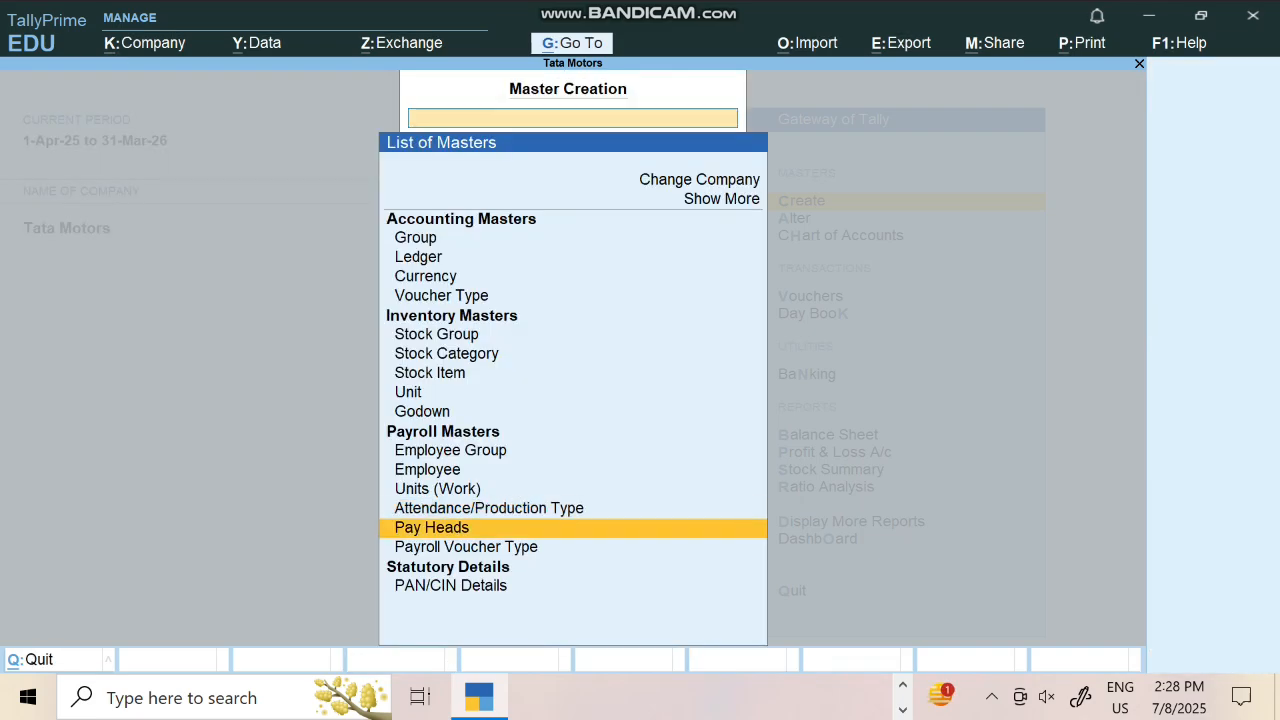
key("Return")
type("Basic")
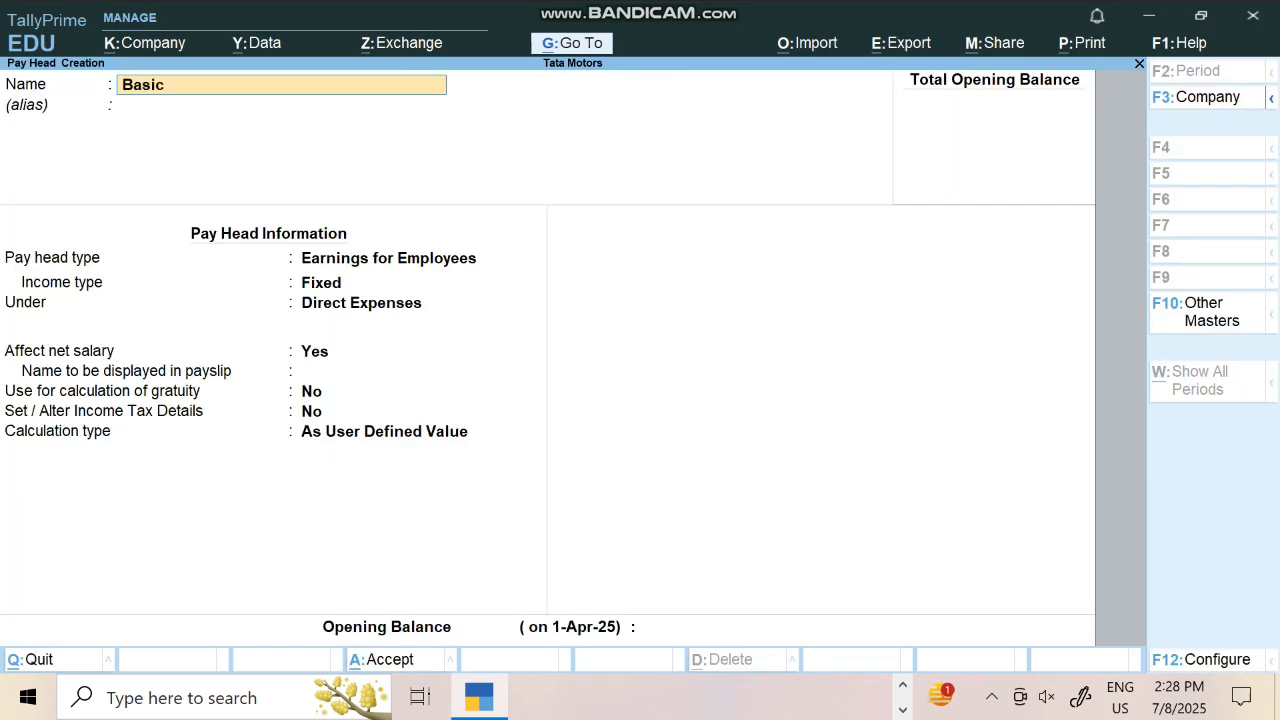
type(" Salary")
key("Return")
key("Return")
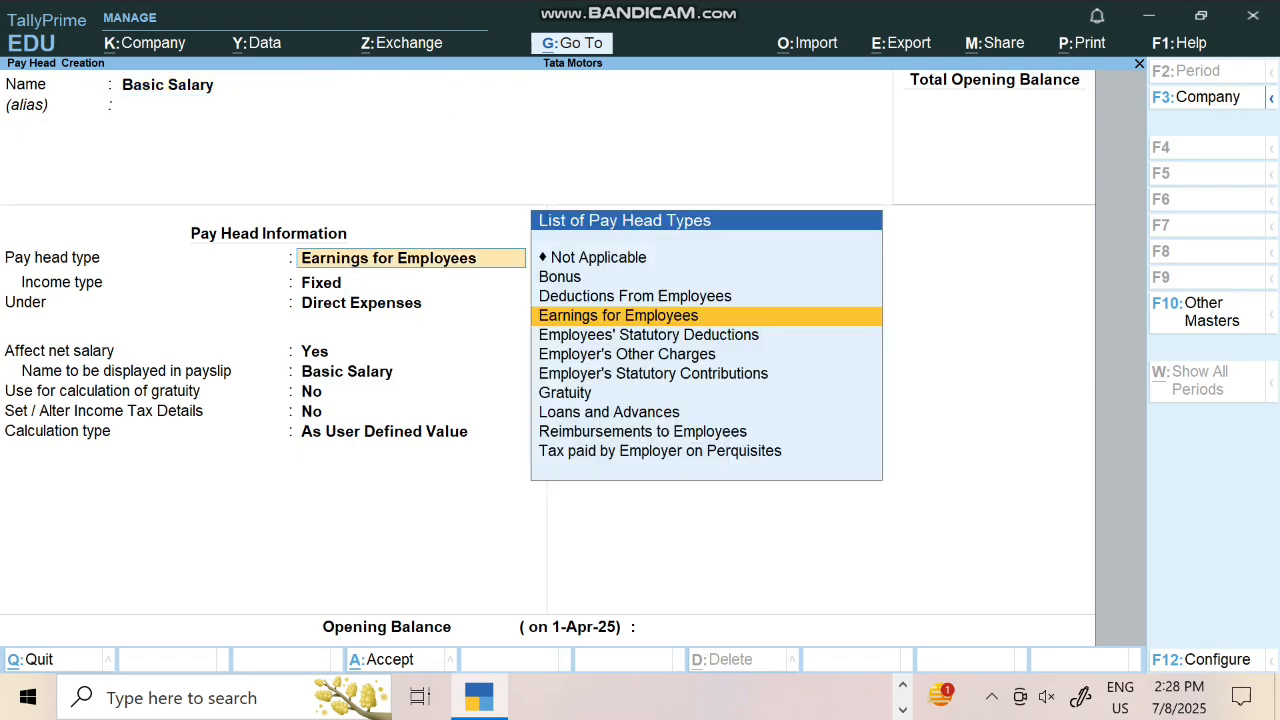
key("Return")
key("Return")
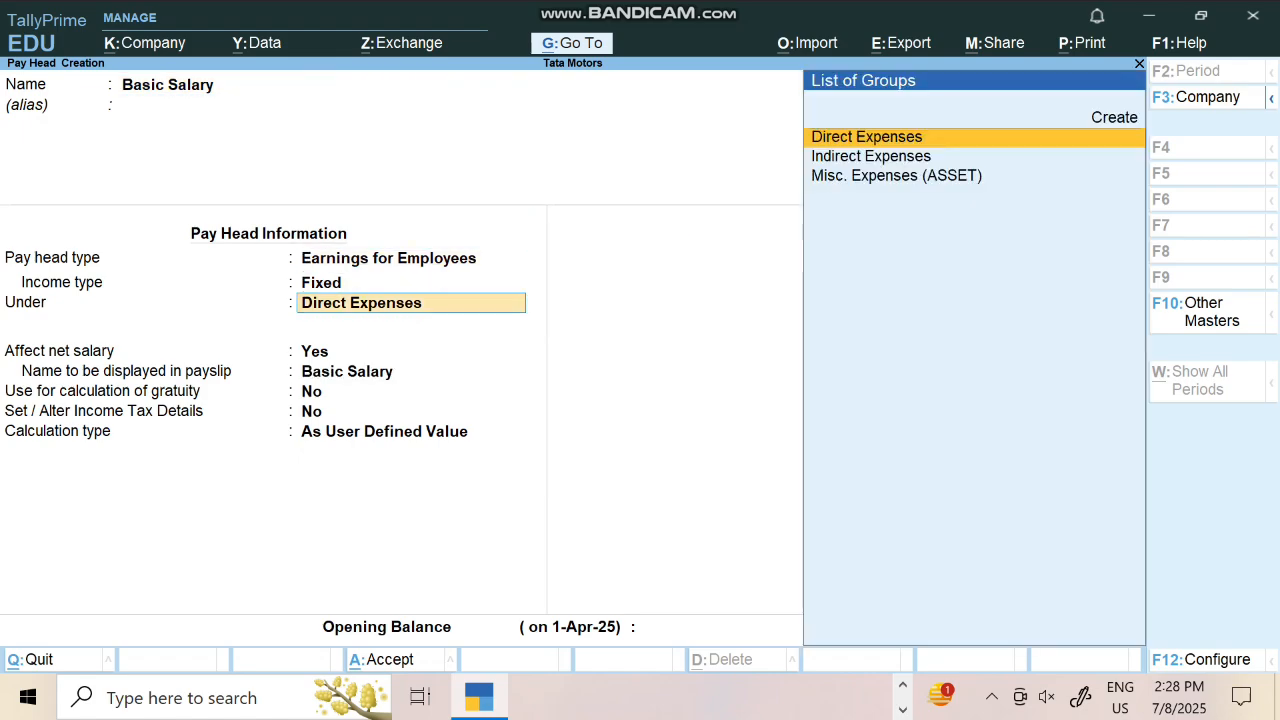
type("I")
key("Return")
key("Return")
key("Return")
key("Return")
key("Return")
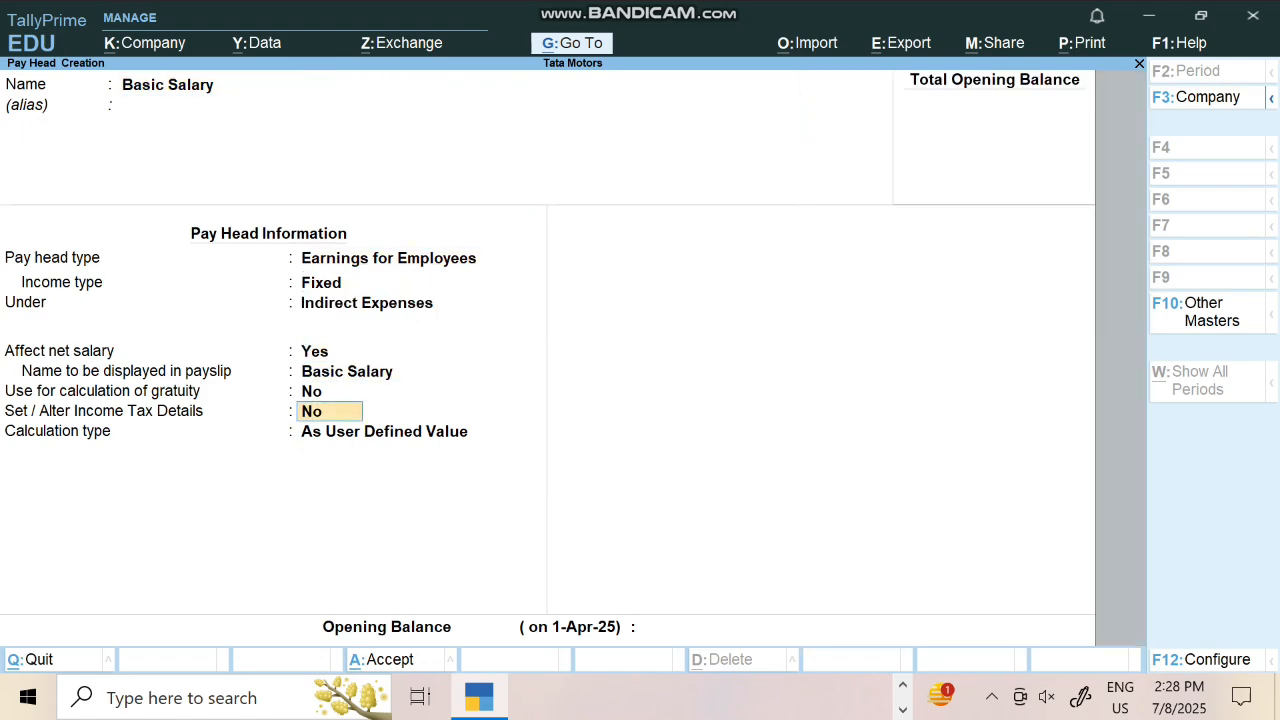
key("Down")
key("Down")
Calculate Basic Salary on Present attendance monthly with a user-defined 26-day basis, and save
key("Return")
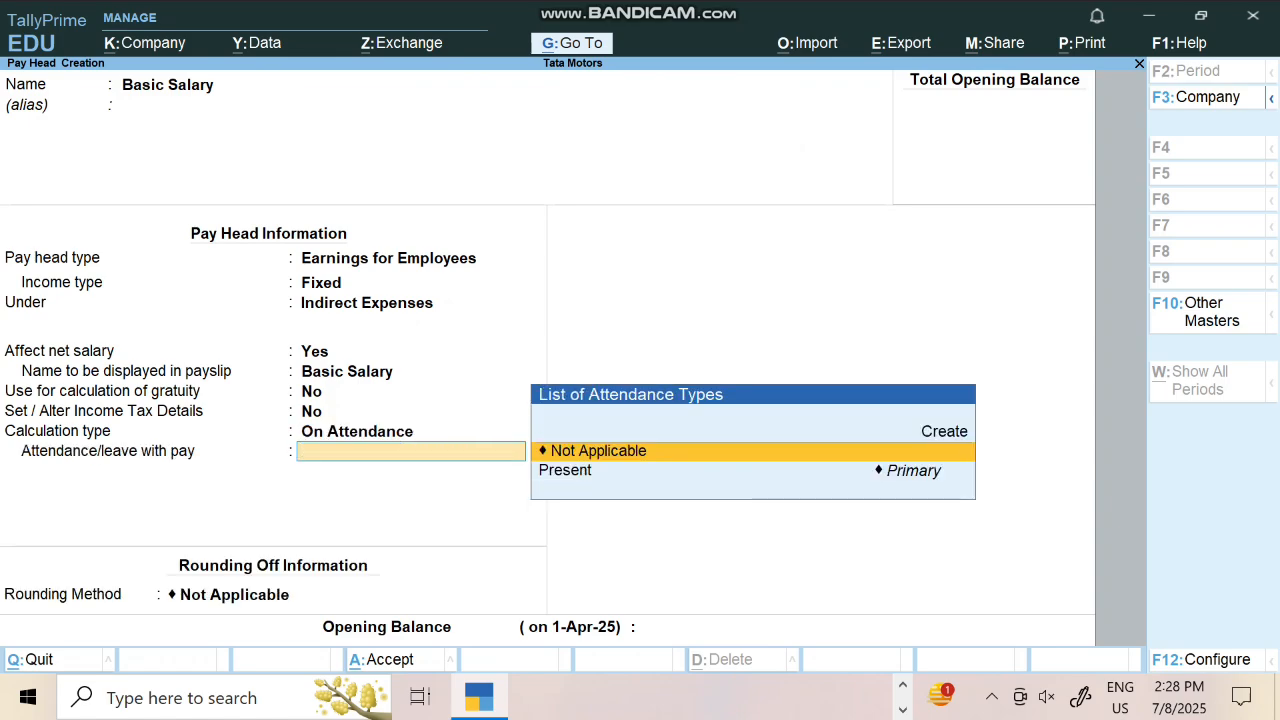
key("Down")
key("Return")
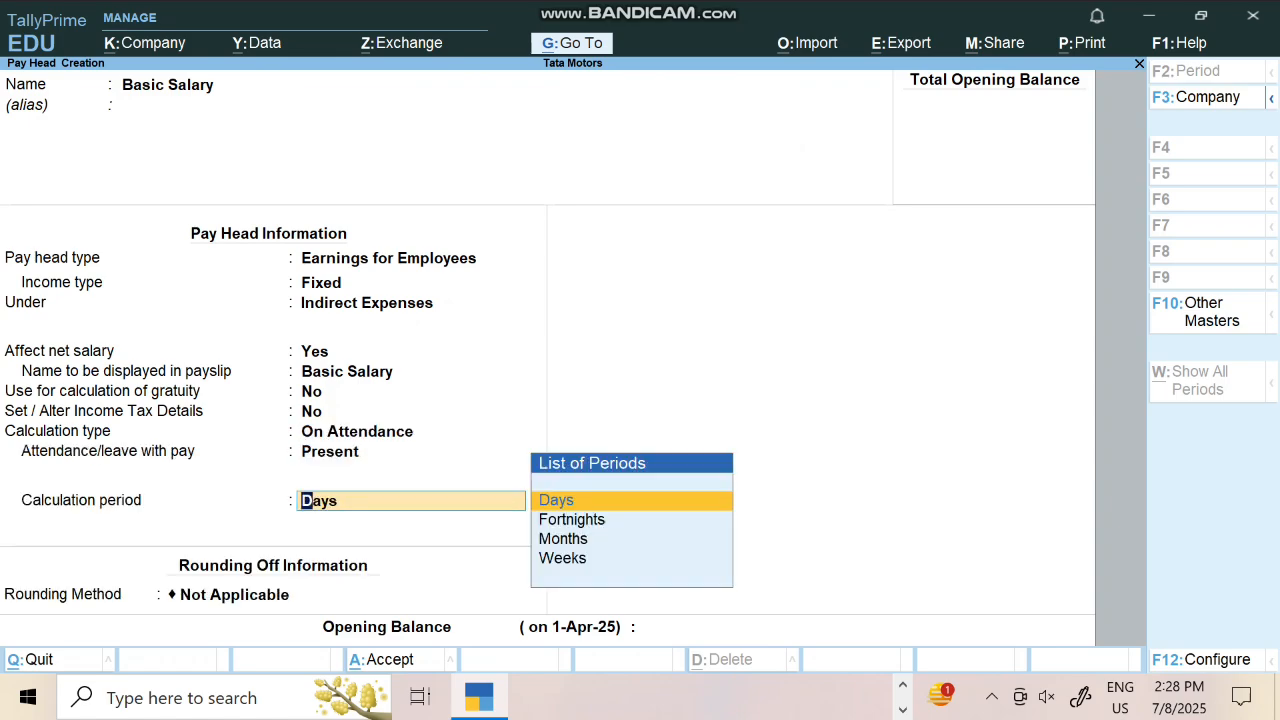
key("Down")
key("Down")
key("Return")
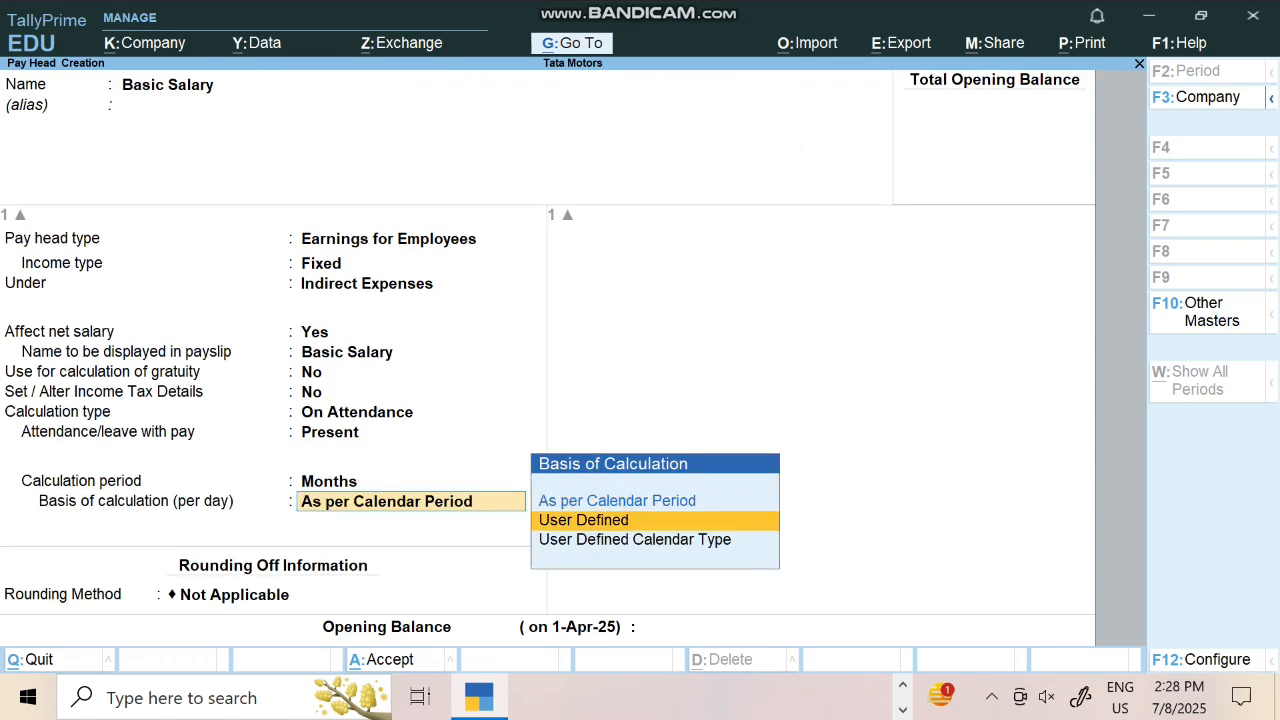
key("Down")
key("Return")
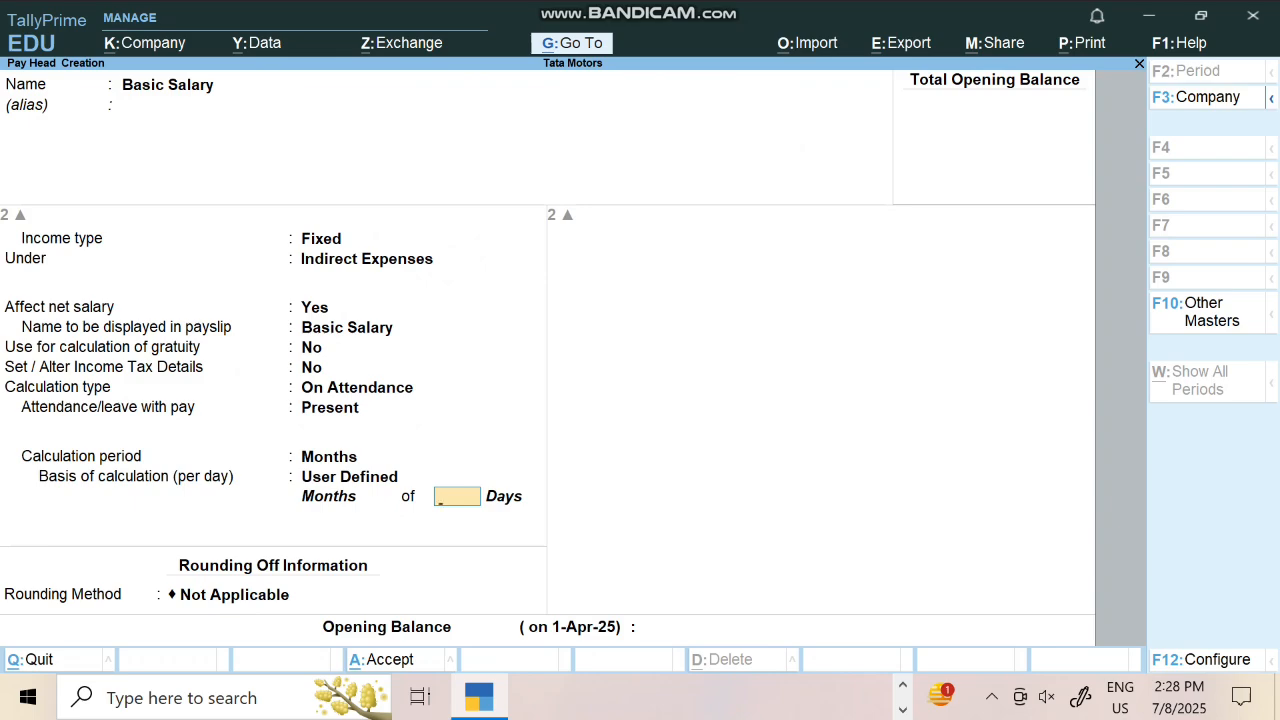
type("26")
key("Return")
key("Return")
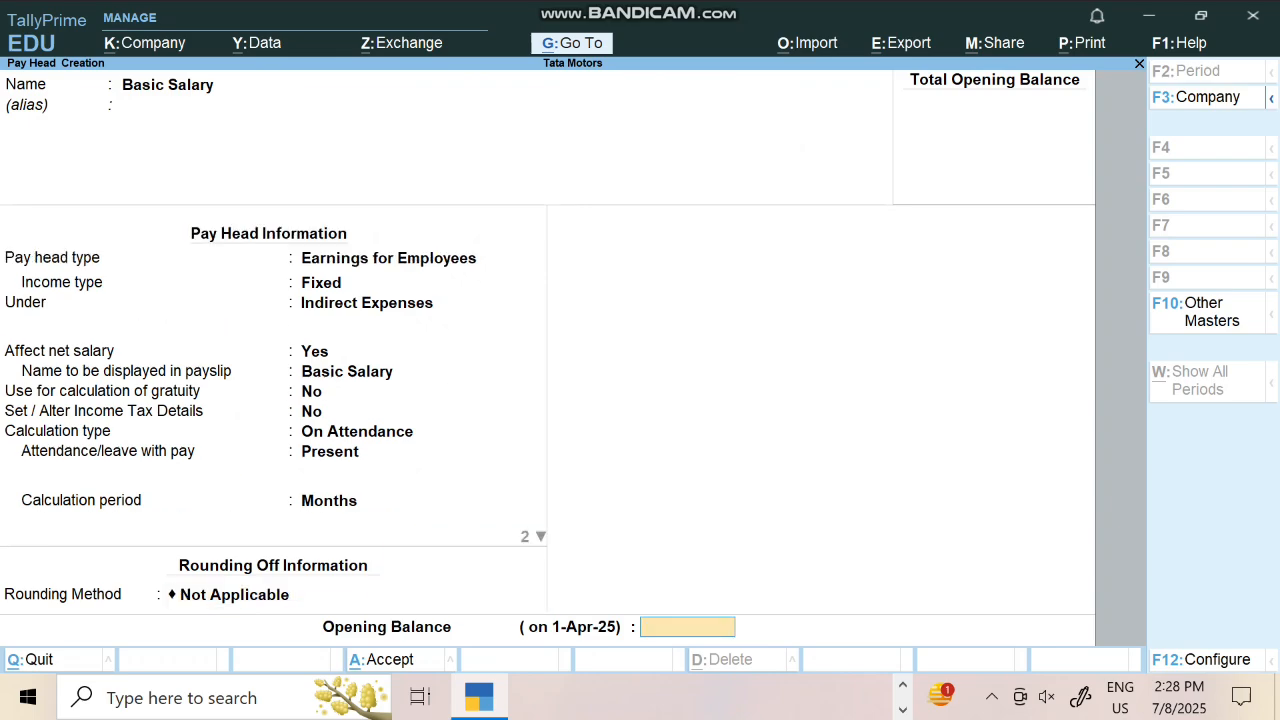
key("Return")
key("Return")
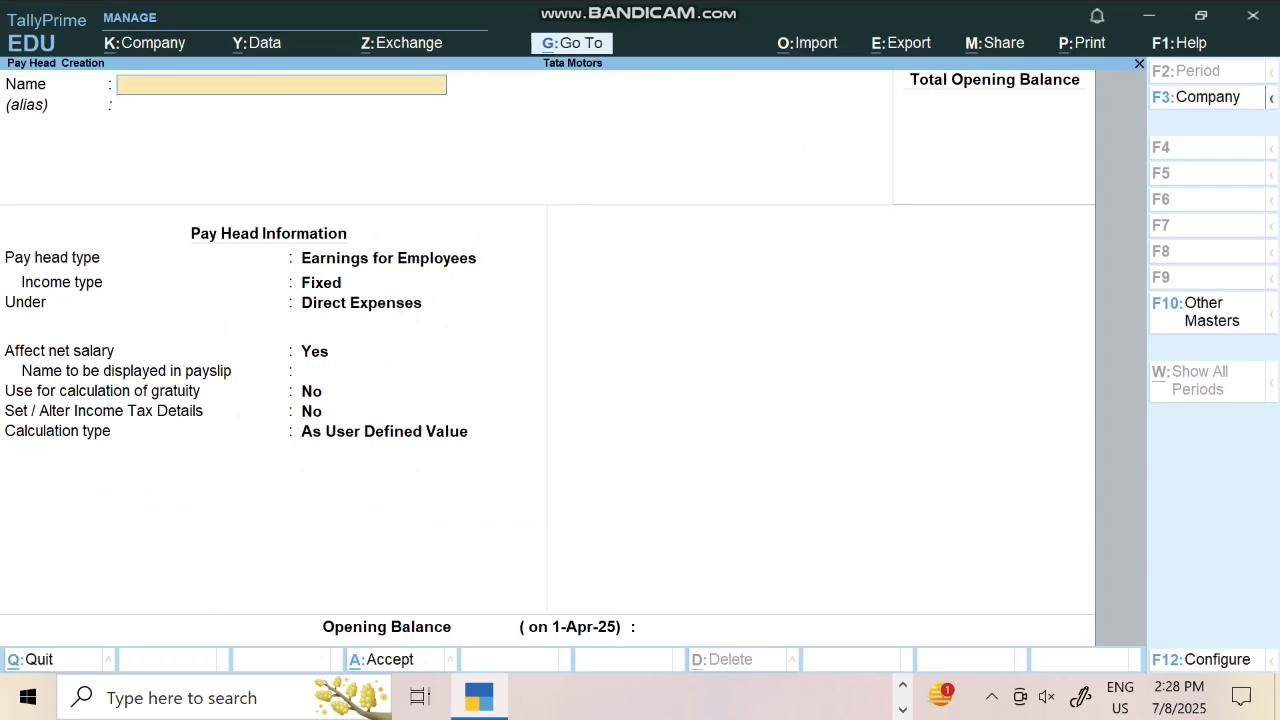
Define Ta as an employee earning under Indirect Expenses, calculated As Computed Value
type("Ta")
key("Return")
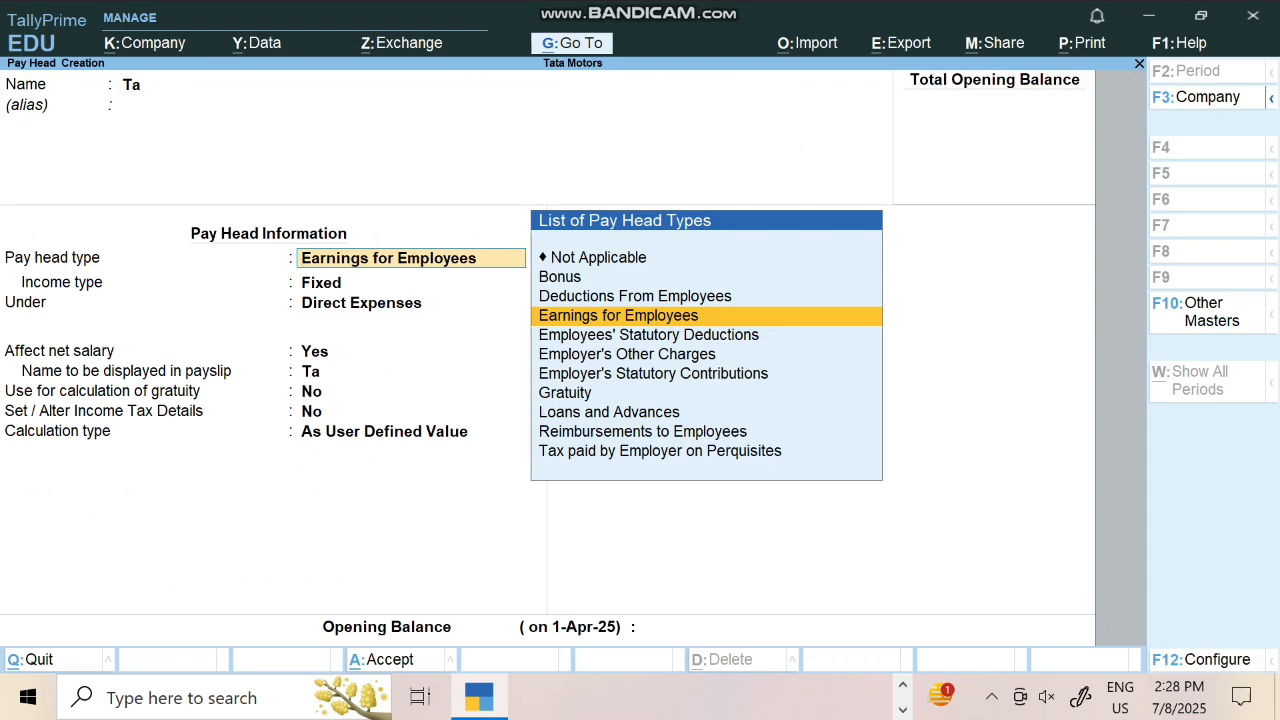
key("Return")
key("Return")
key("Down")
key("Return")
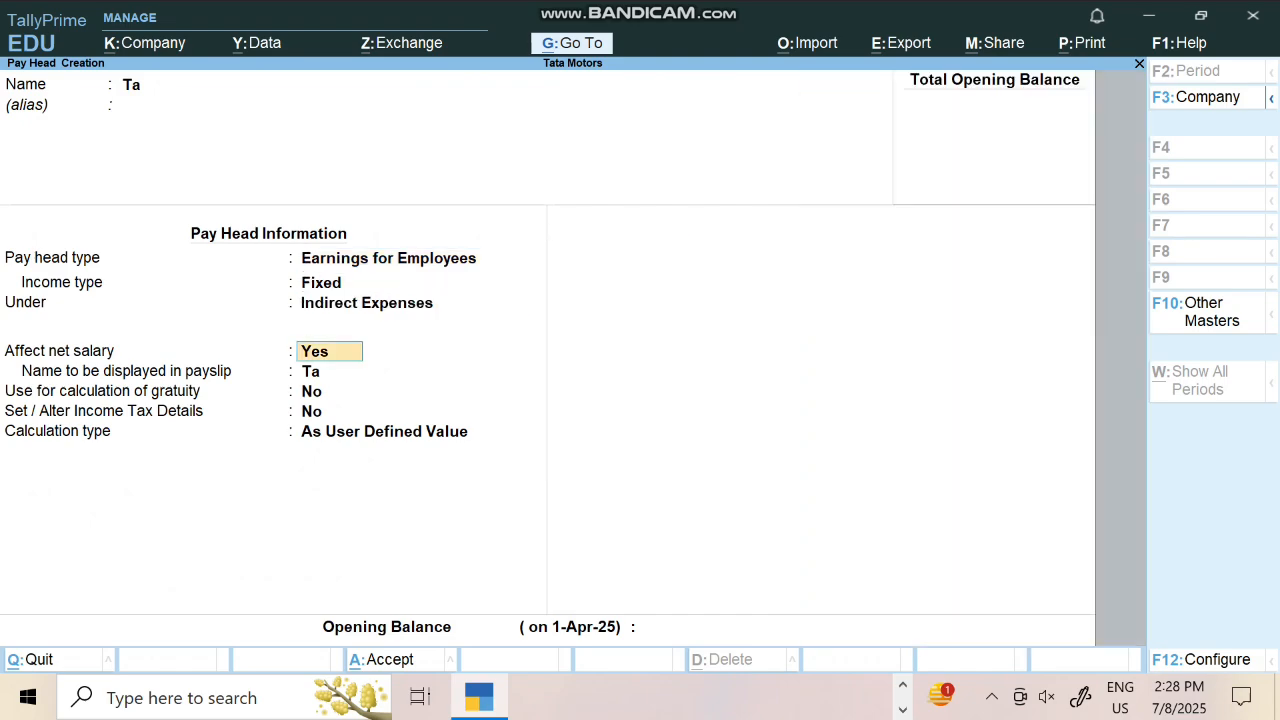
key("Return")
key("Return")
key("Return")
key("Return")
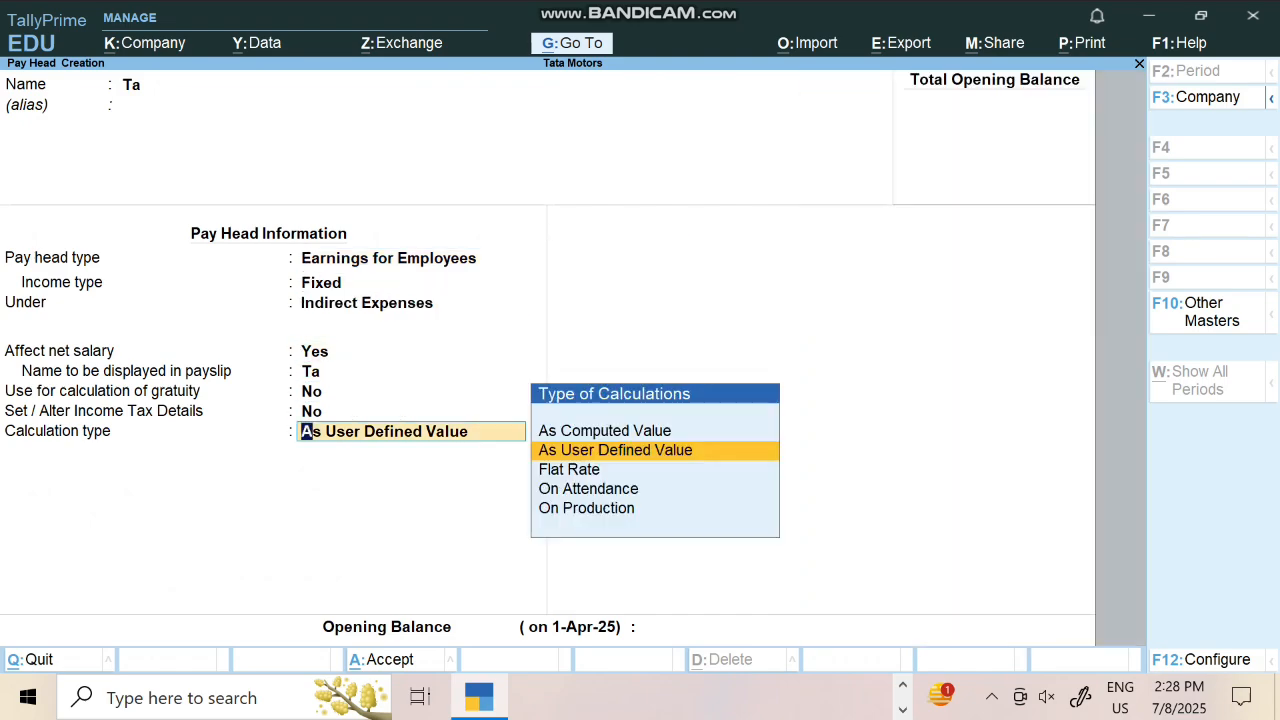
key("Up")
Compute Ta monthly as a 10% percentage slab, save it, and name the next pay head Da
key("Return")
key("Return")
key("Return")
key("Return")
key("Return")
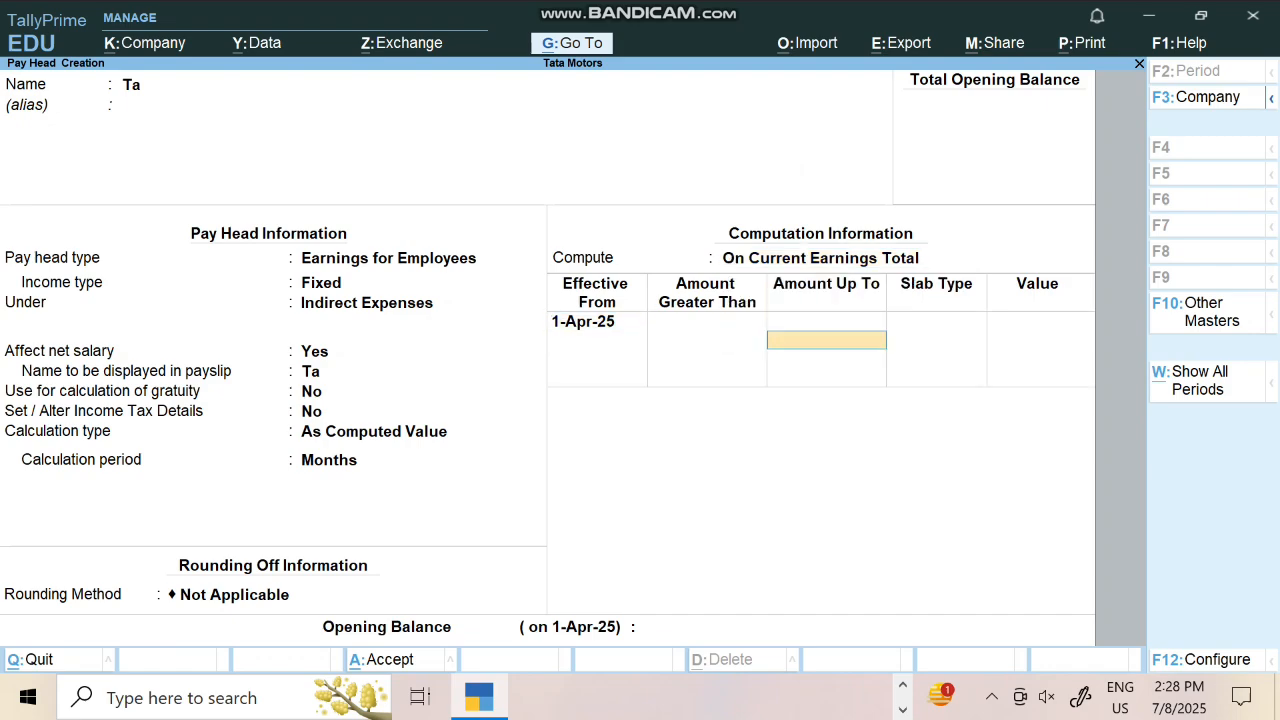
key("Return")
key("Return")
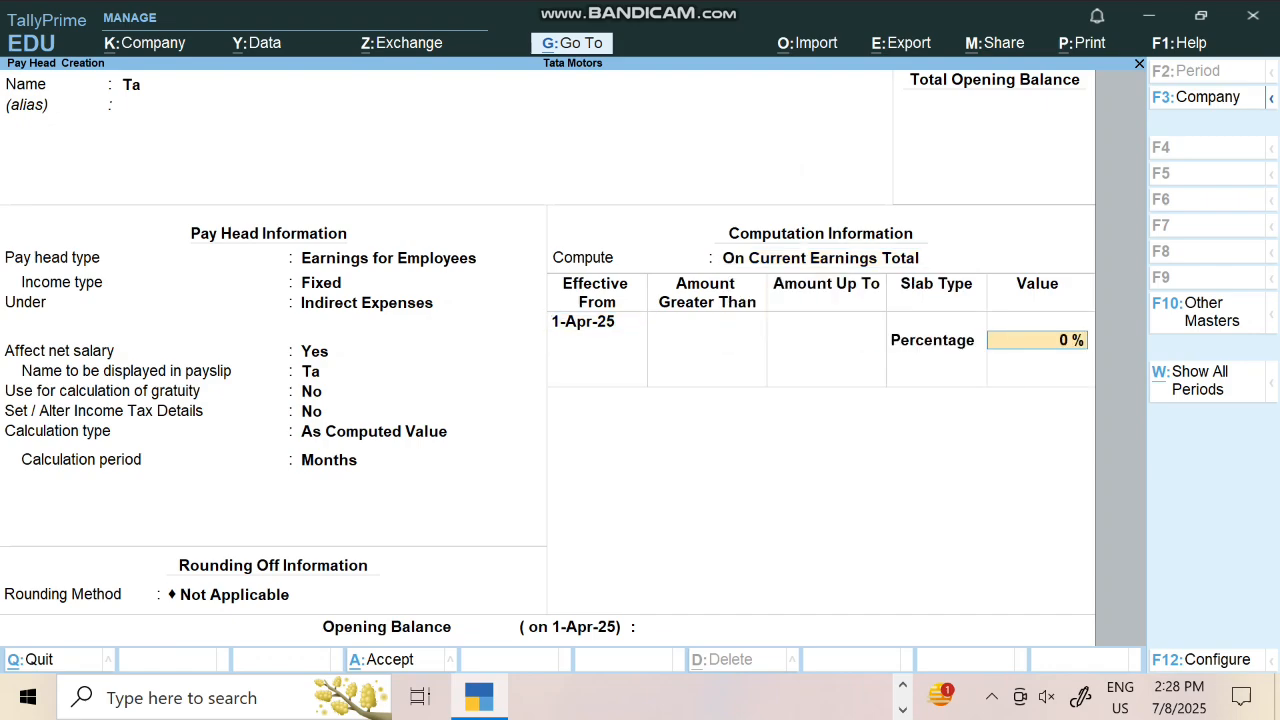
type("10")
key("Return")
key("Return")
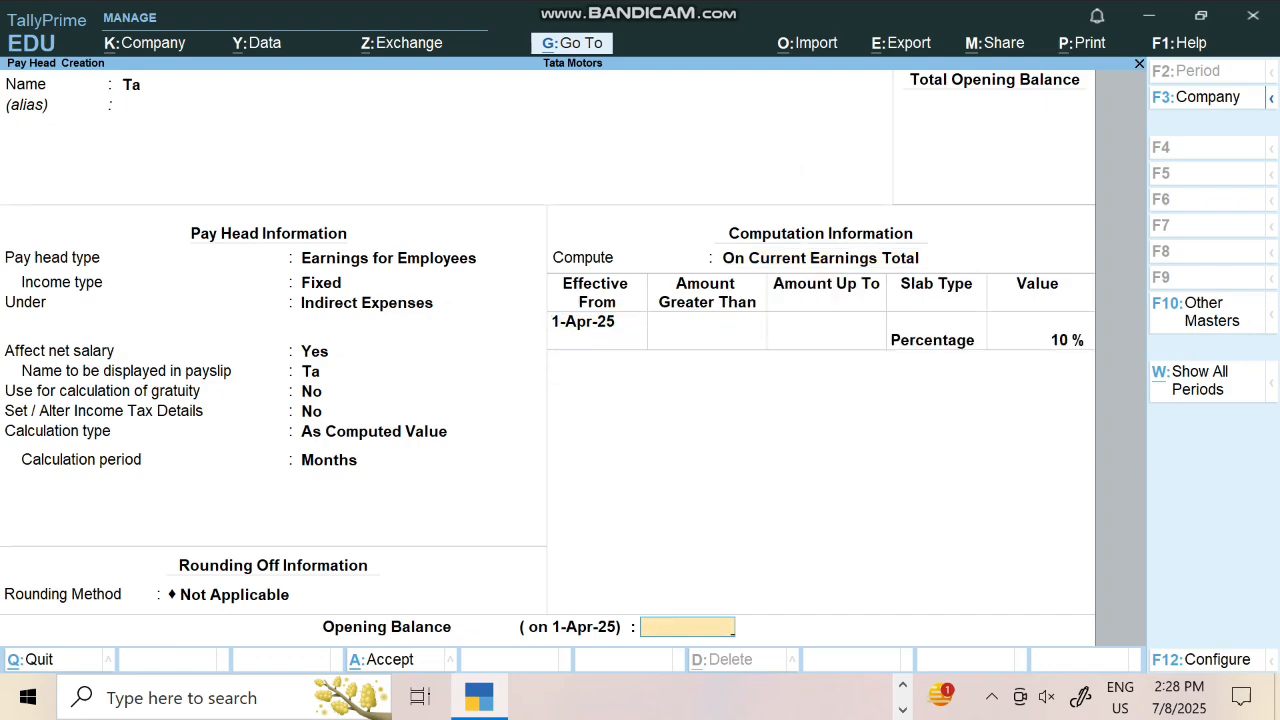
key("Return")
key("Return")
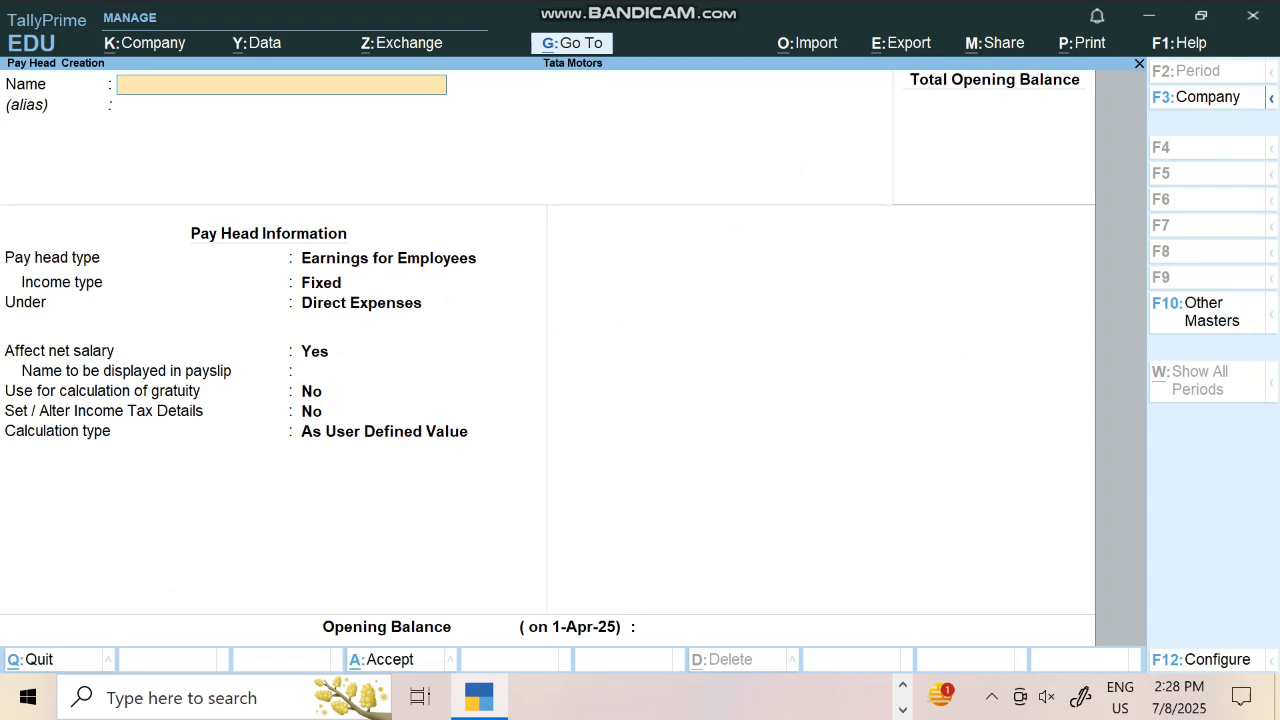
type("Da")
key("Return")
key("Return")
key("Return")
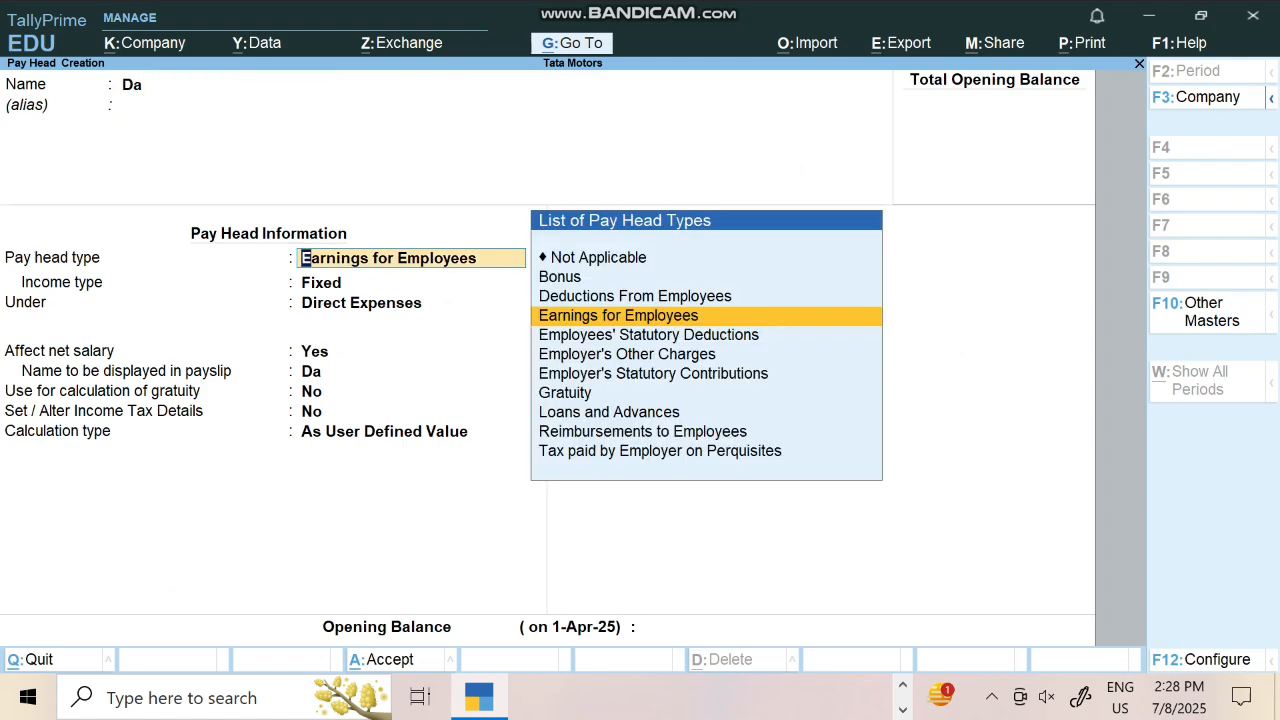
Finish and save the Da earnings pay head under Indirect Expenses, computed as 15% of current earnings
key("Return")
key("Down")
key("Return")
key("Return")
key("Return")
key("Return")
key("Return")
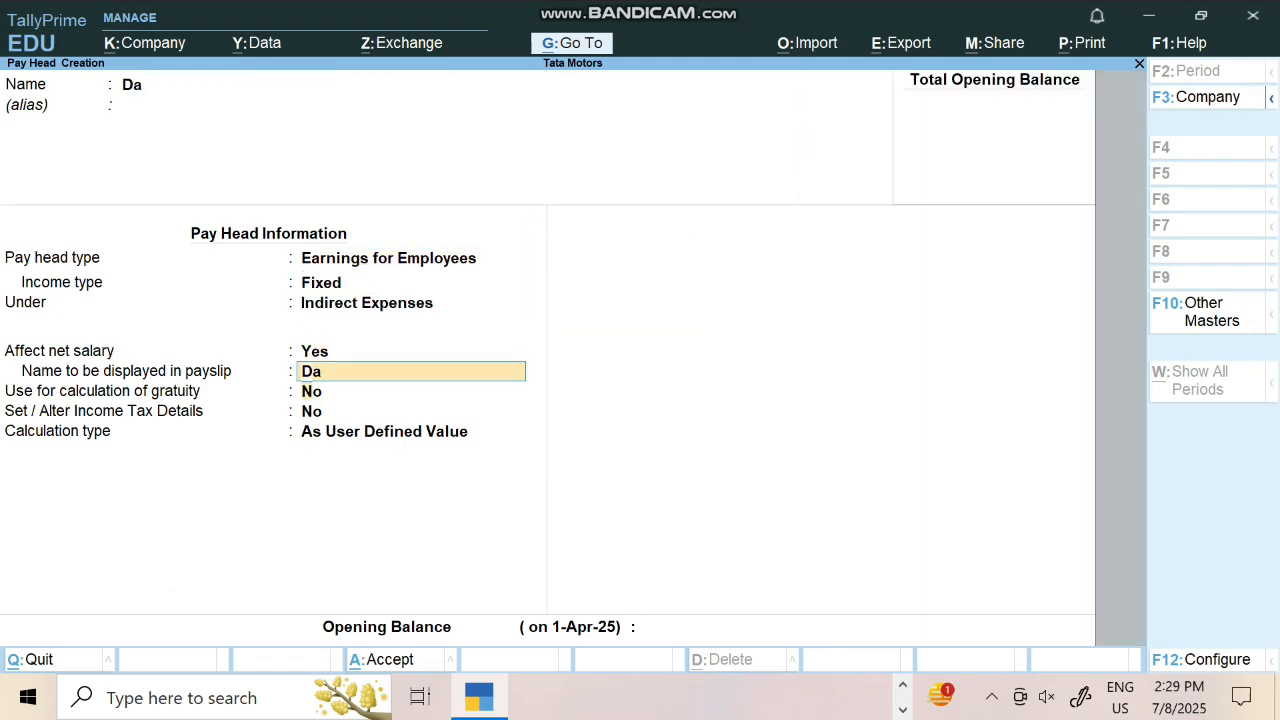
key("Up")
key("Return")
key("Return")
key("Return")
key("Return")
key("Return")
key("Return")
key("Return")
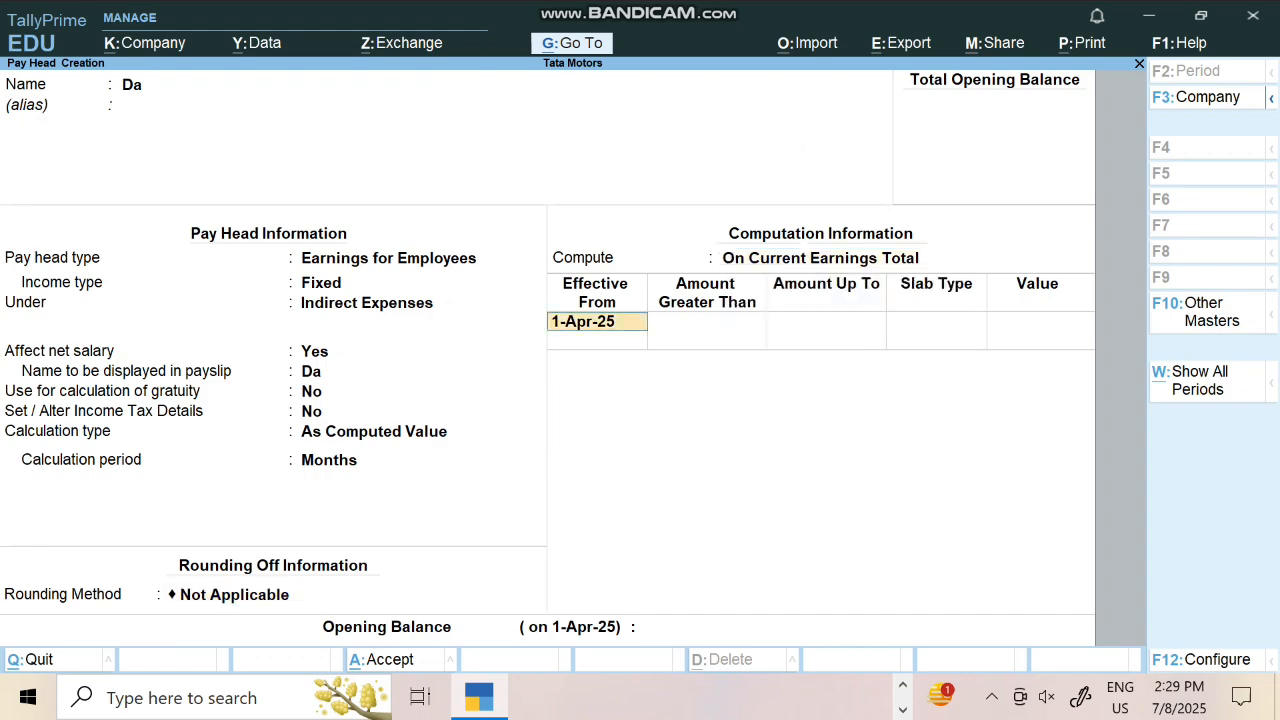
key("Return")
type("15")
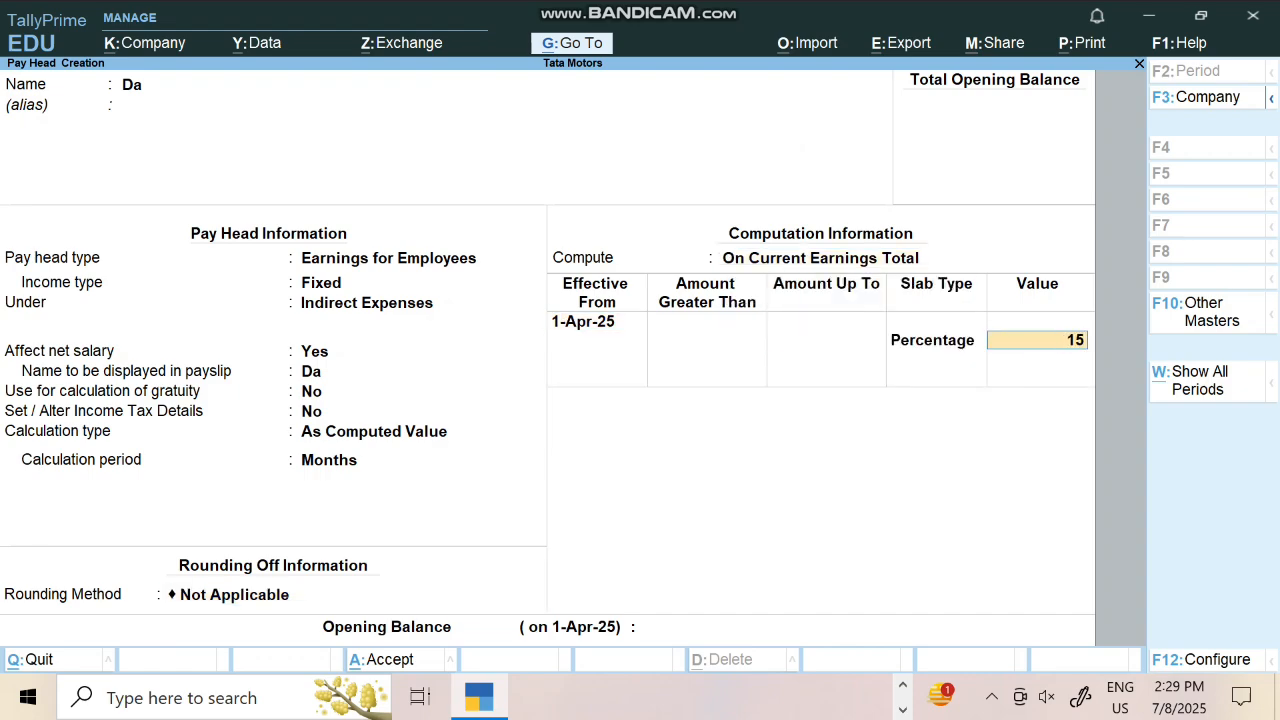
key("Return")
key("Return")
key("Return")
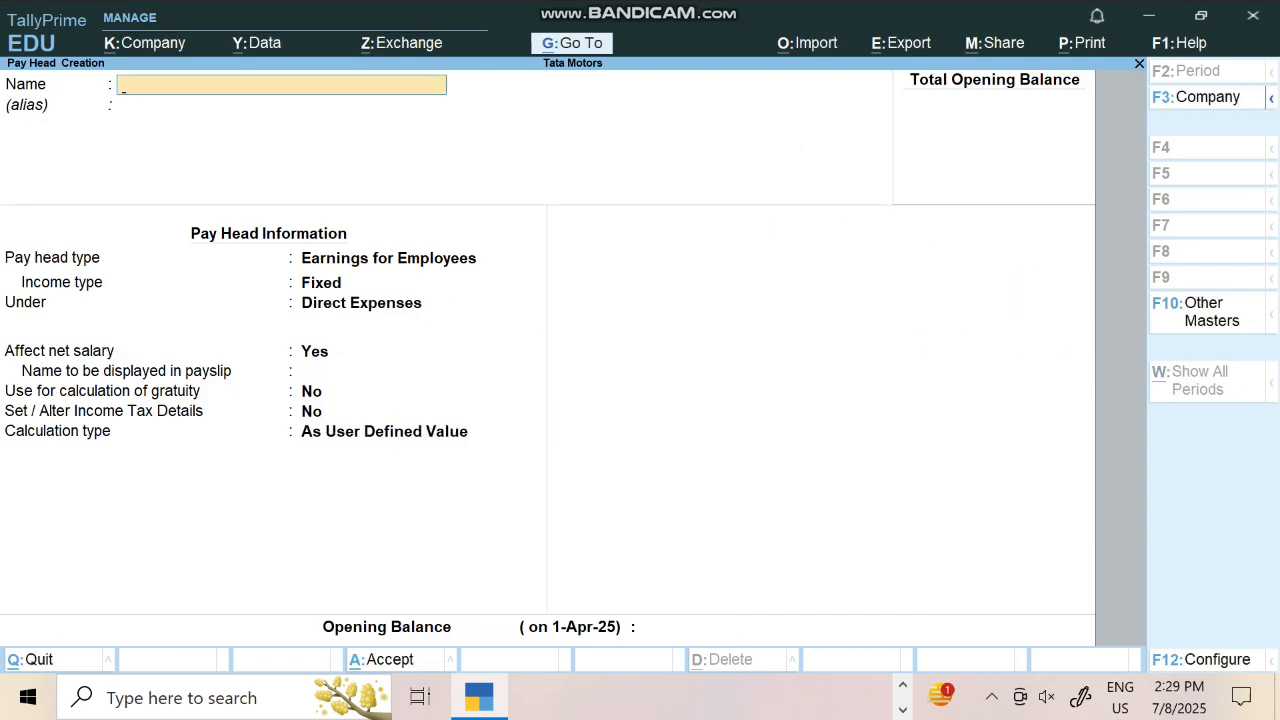
type("Hra")
Fill in the Hra earnings pay head under Indirect Expenses, computed as 20% of current earnings
key("Return")
key("Return")
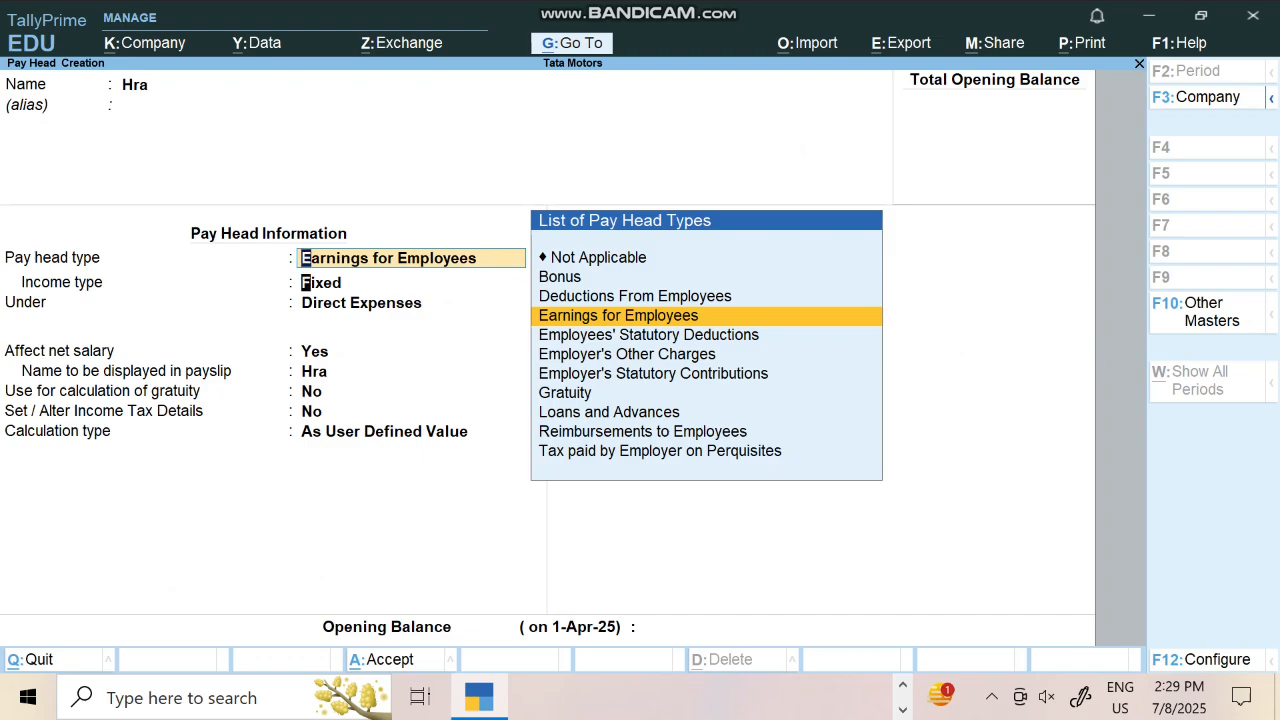
key("Return")
key("Return")
key("Down")
key("Return")
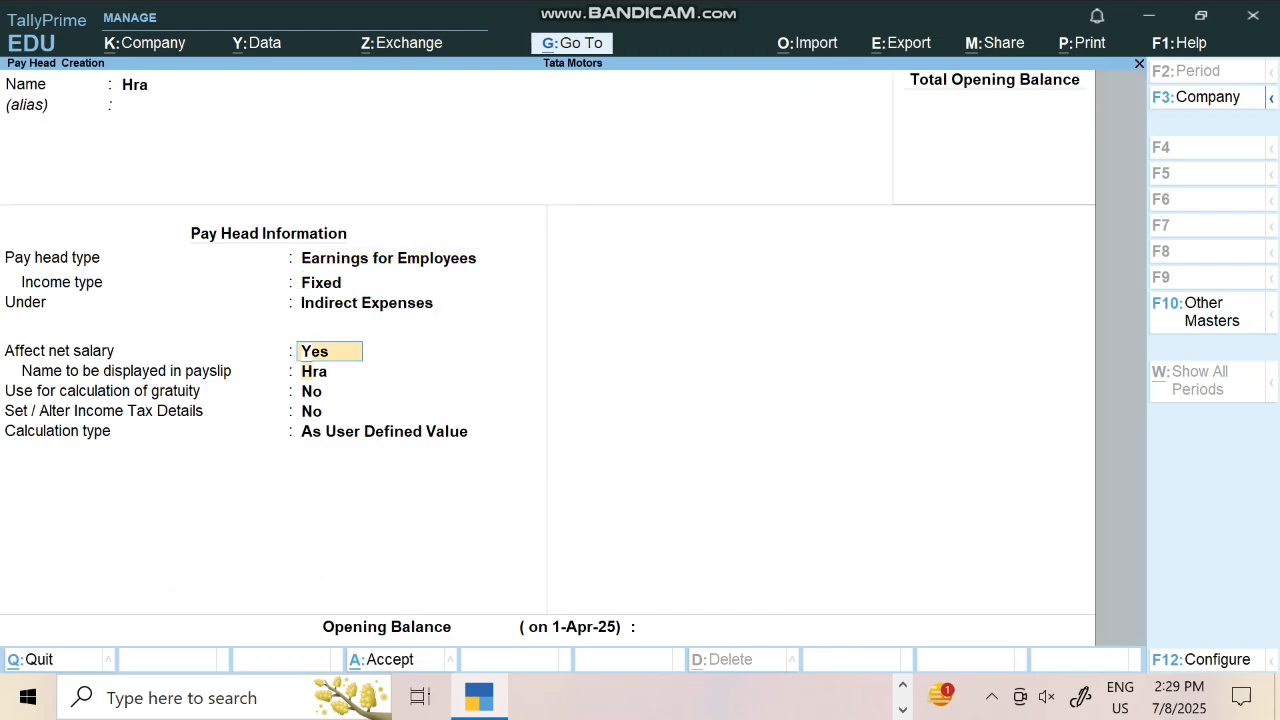
key("Return")
key("Return")
key("Return")
key("Return")
key("Up")
key("Return")
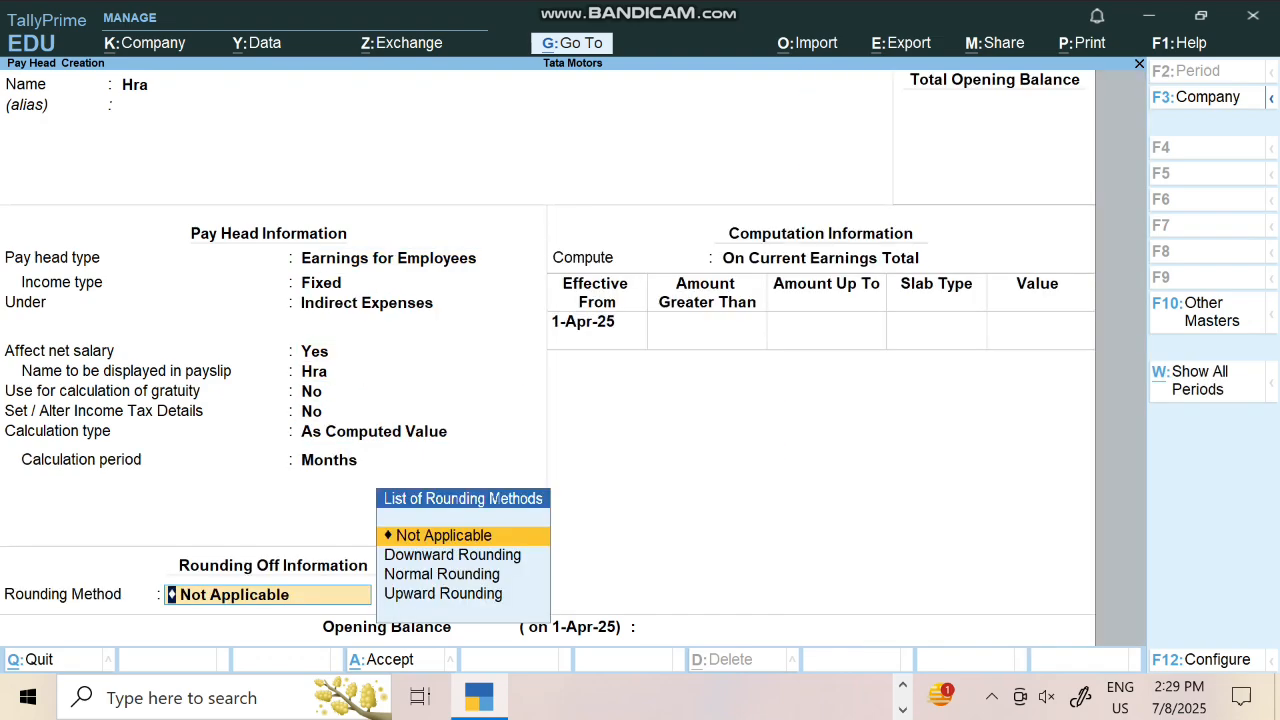
key("Return")
key("Return")
key("Return")
type("20")
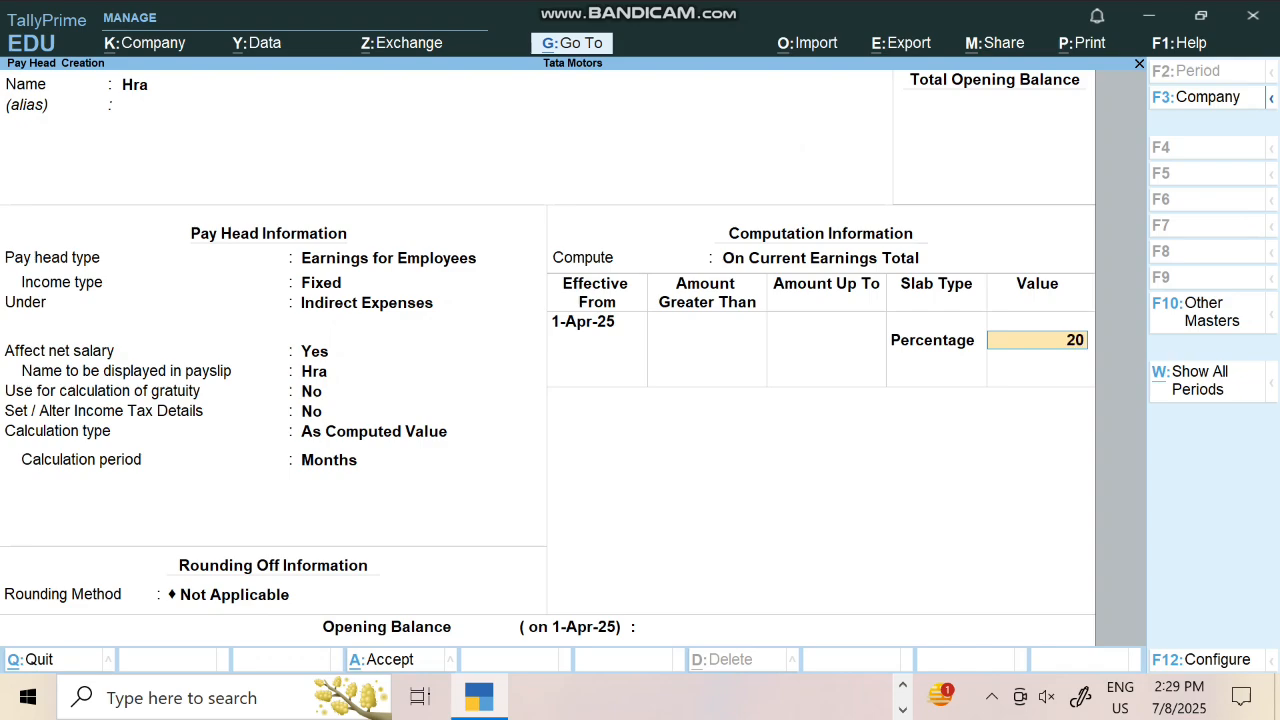
key("Return")
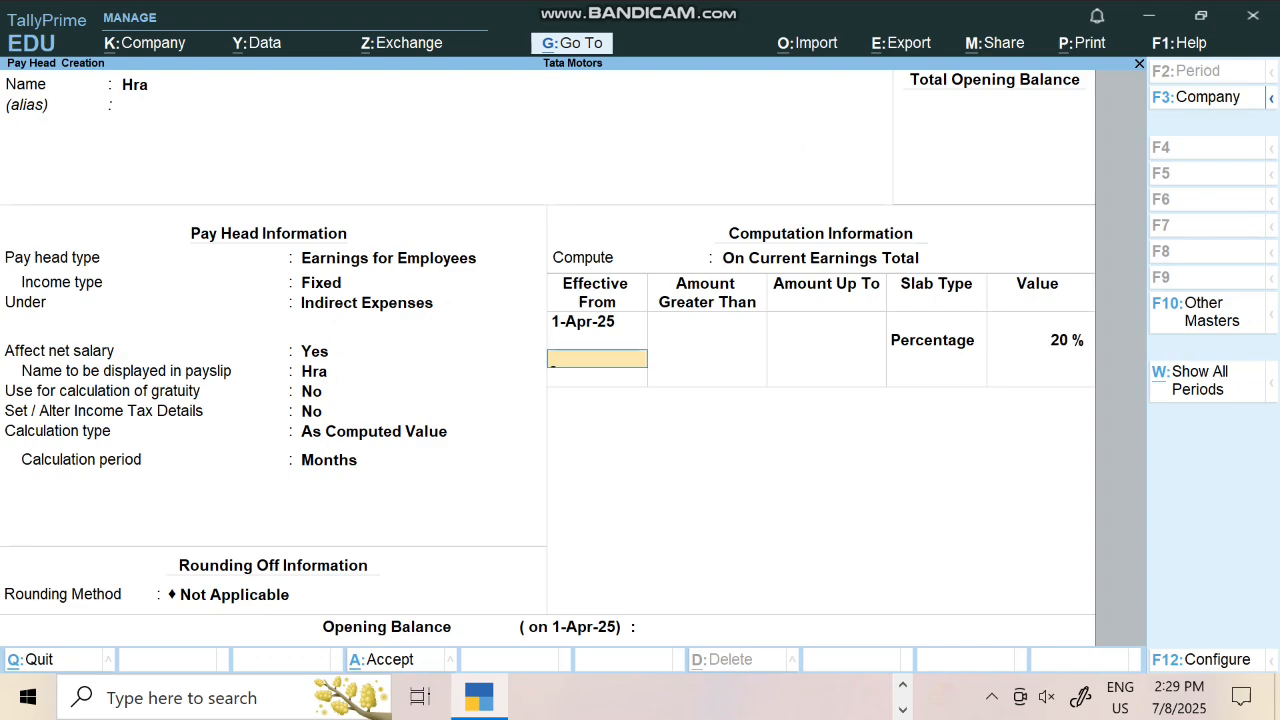
key("Return")
key("Return")
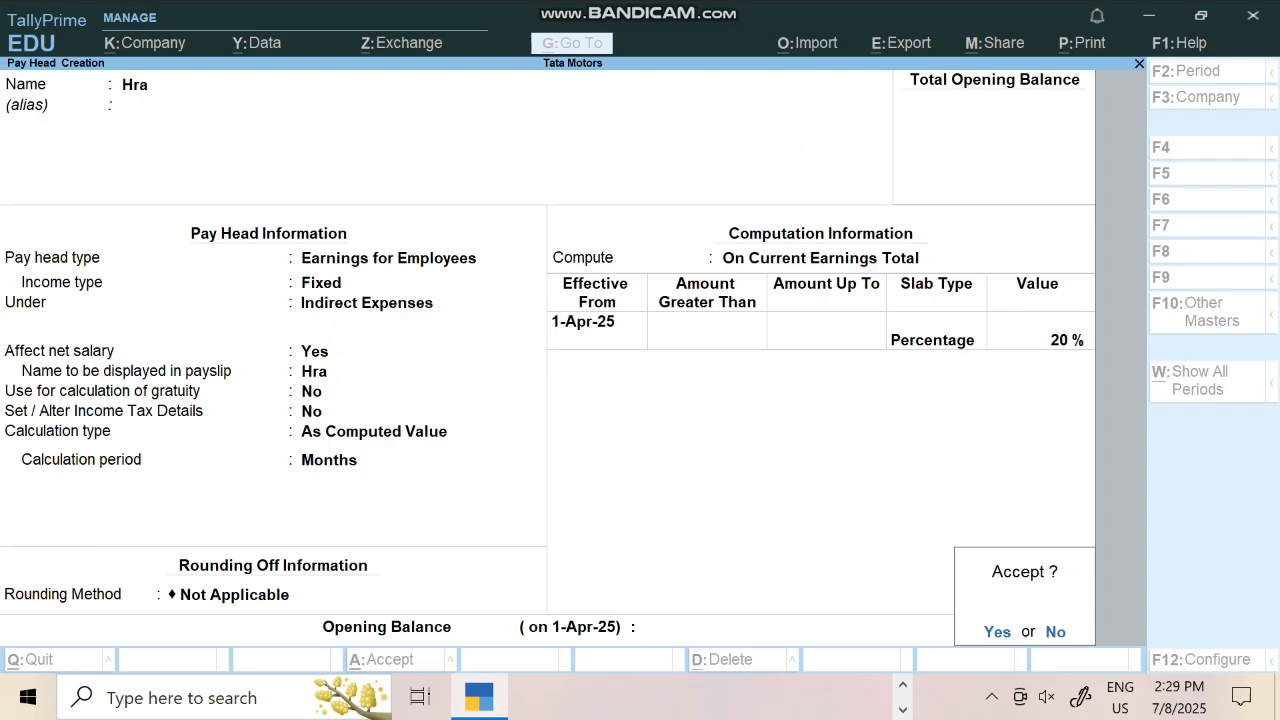
key("Return")
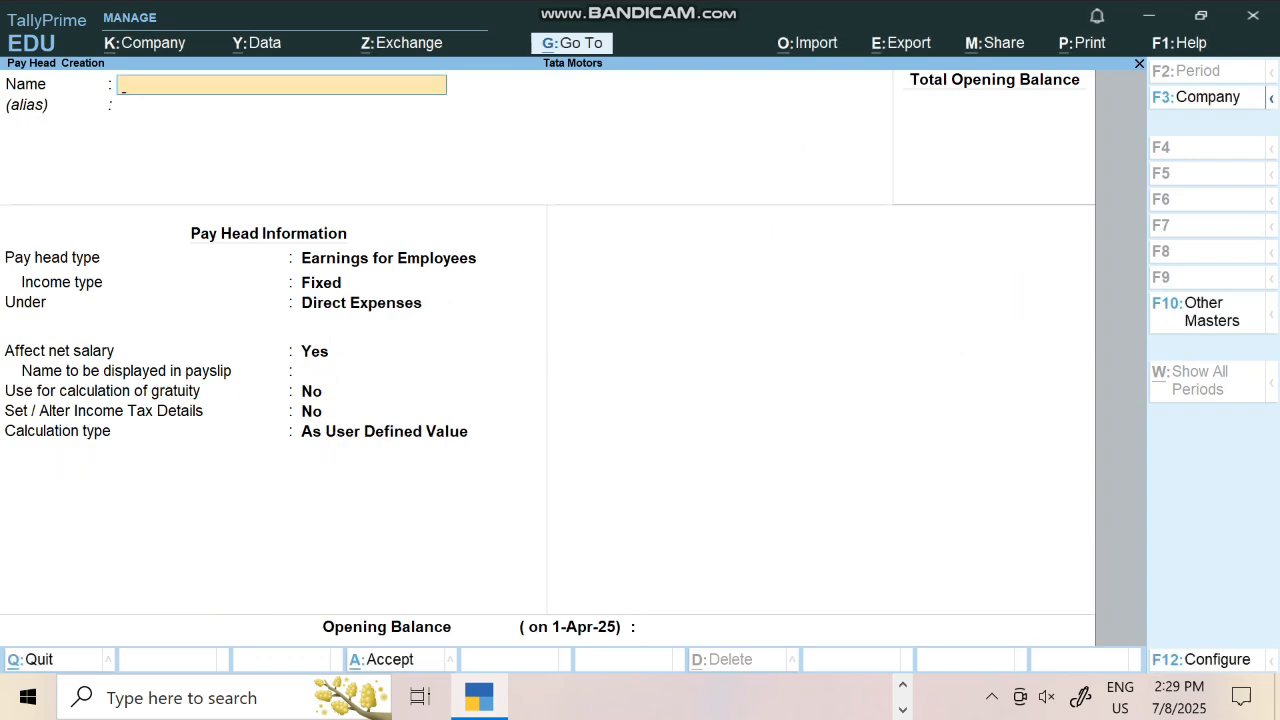
Create Pf as a Deductions From Employees pay head under Indirect Expenses, 5% of current earnings monthly
type("Pf")
key("Return")
key("Return")
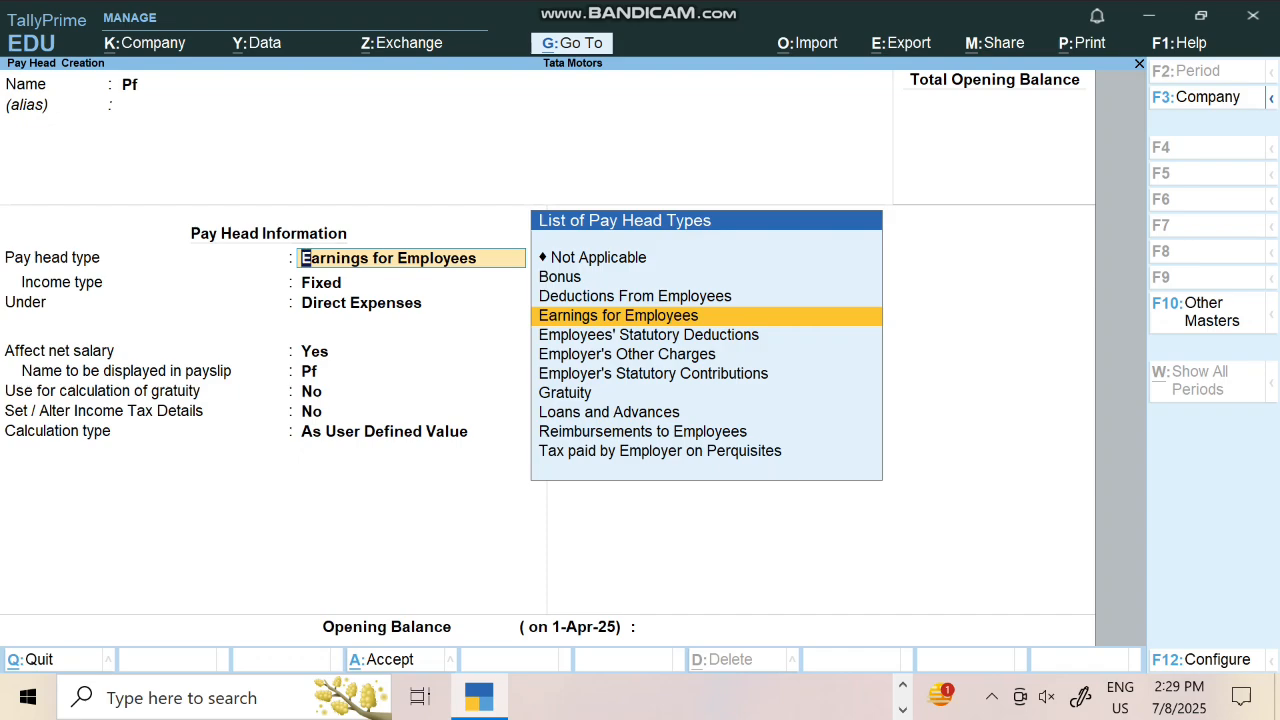
key("Up")
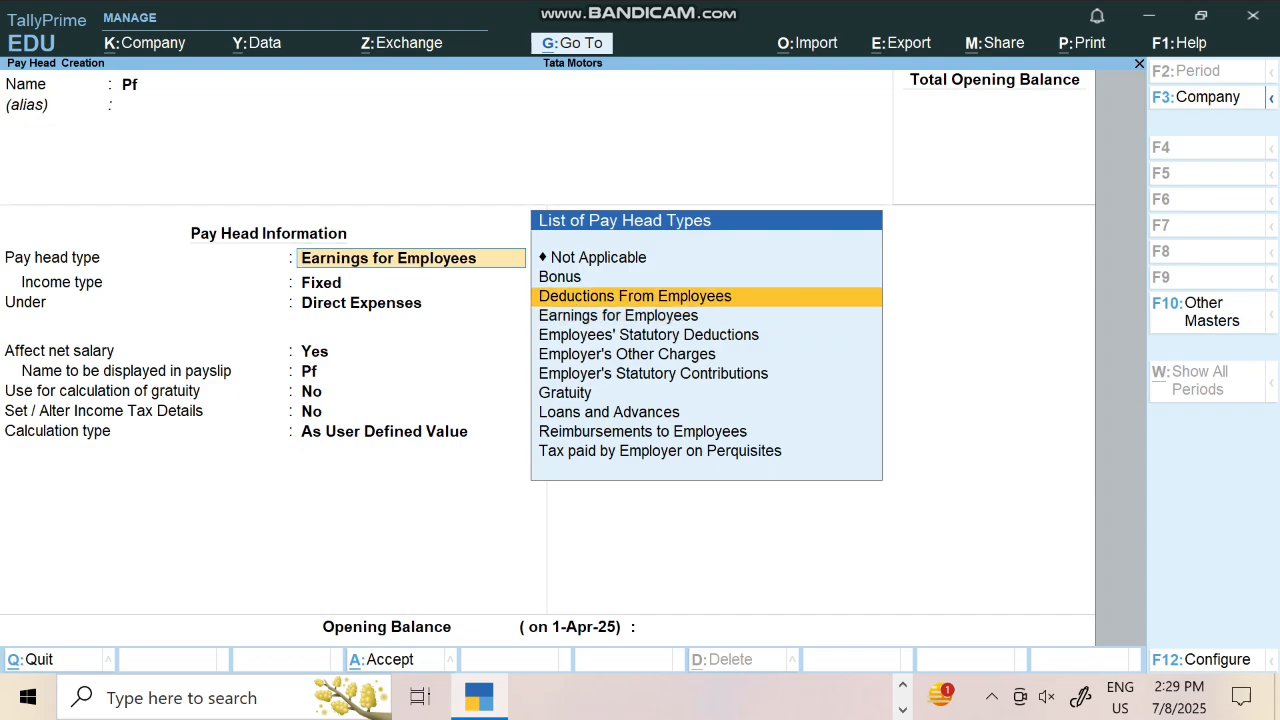
key("Return")
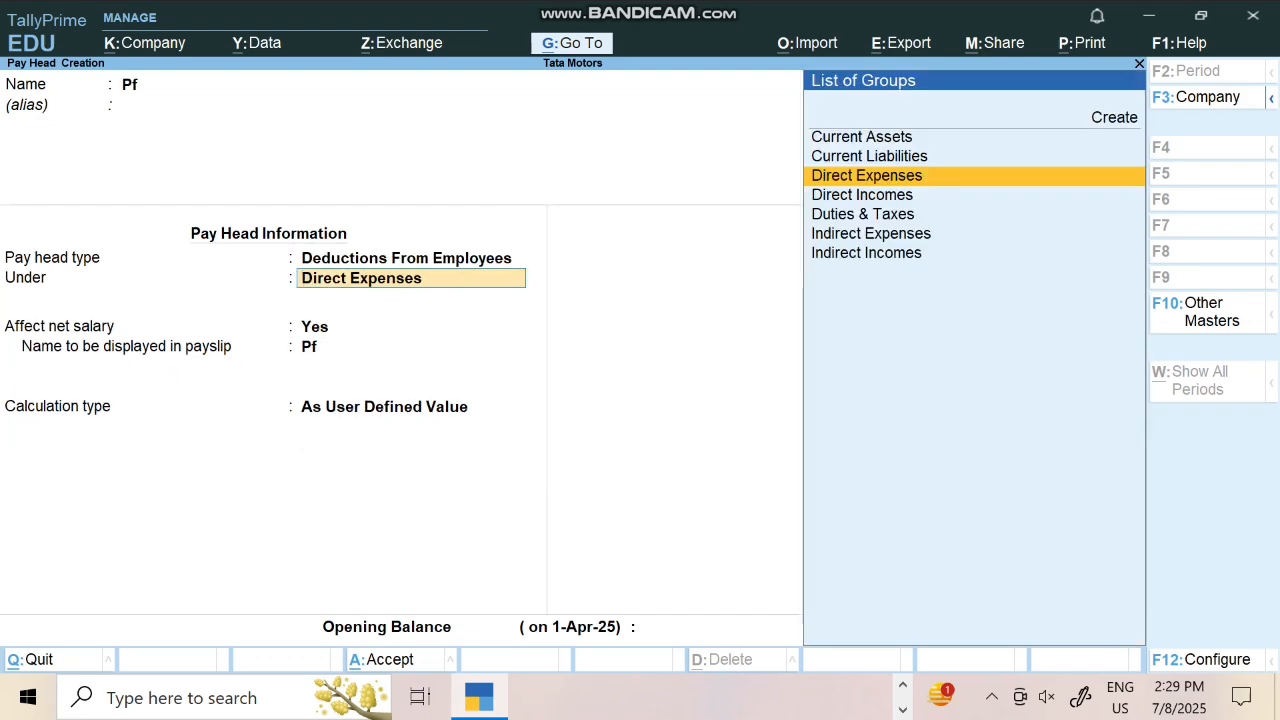
type("i")
key("Return")
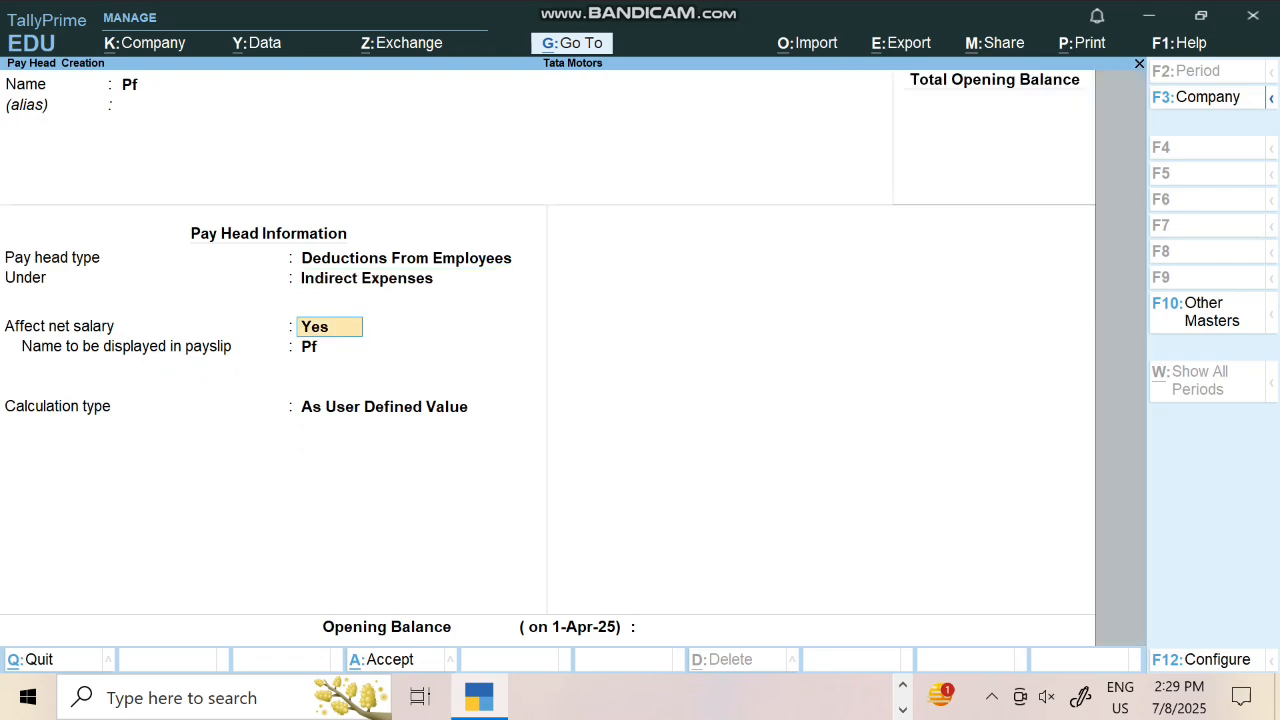
key("Return")
key("Return")
key("Up")
key("Return")
key("Return")
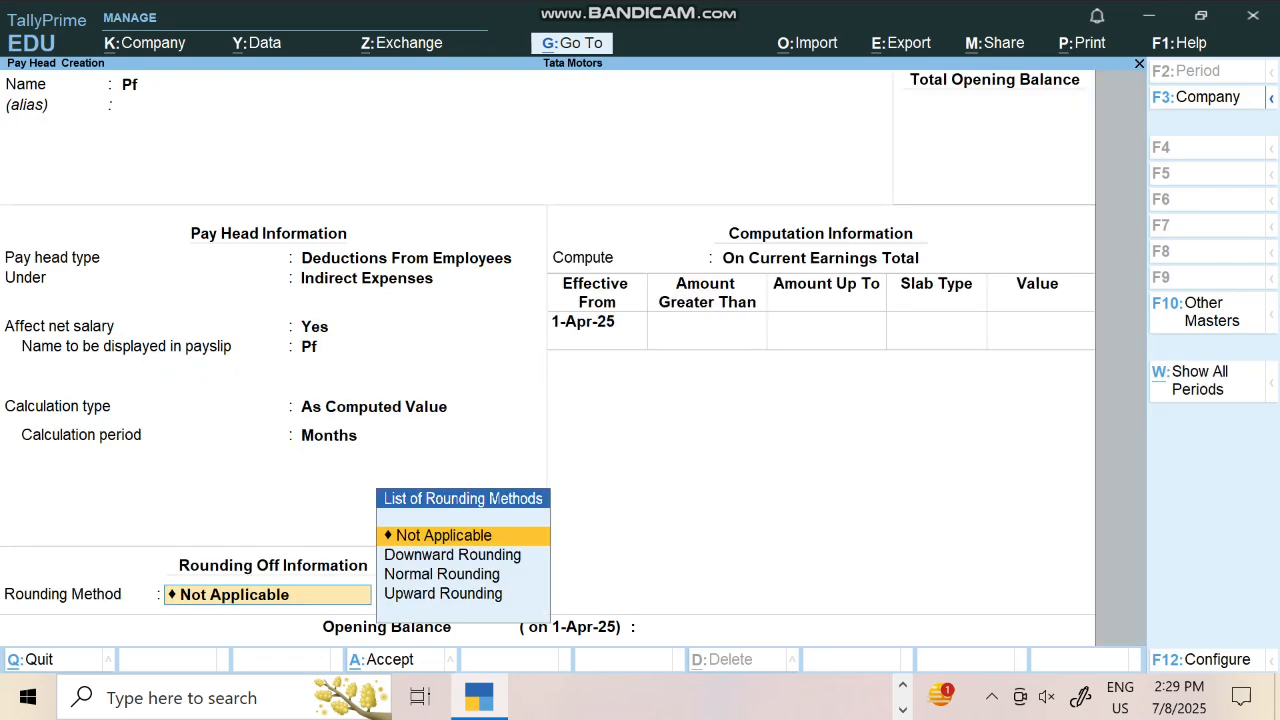
key("Return")
key("Return")
key("Return")
key("Return")
key("Return")
key("Return")
type("5")
key("Return")
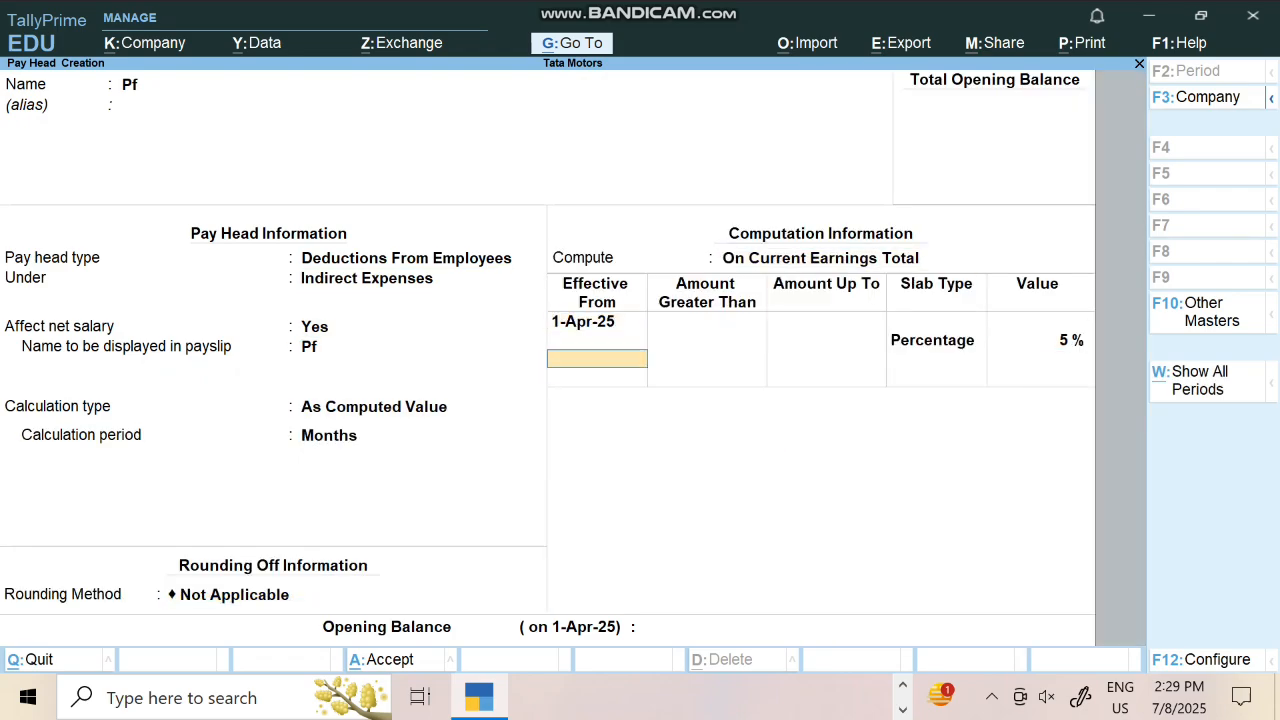
key("Return")
key("Return")
key("Return")
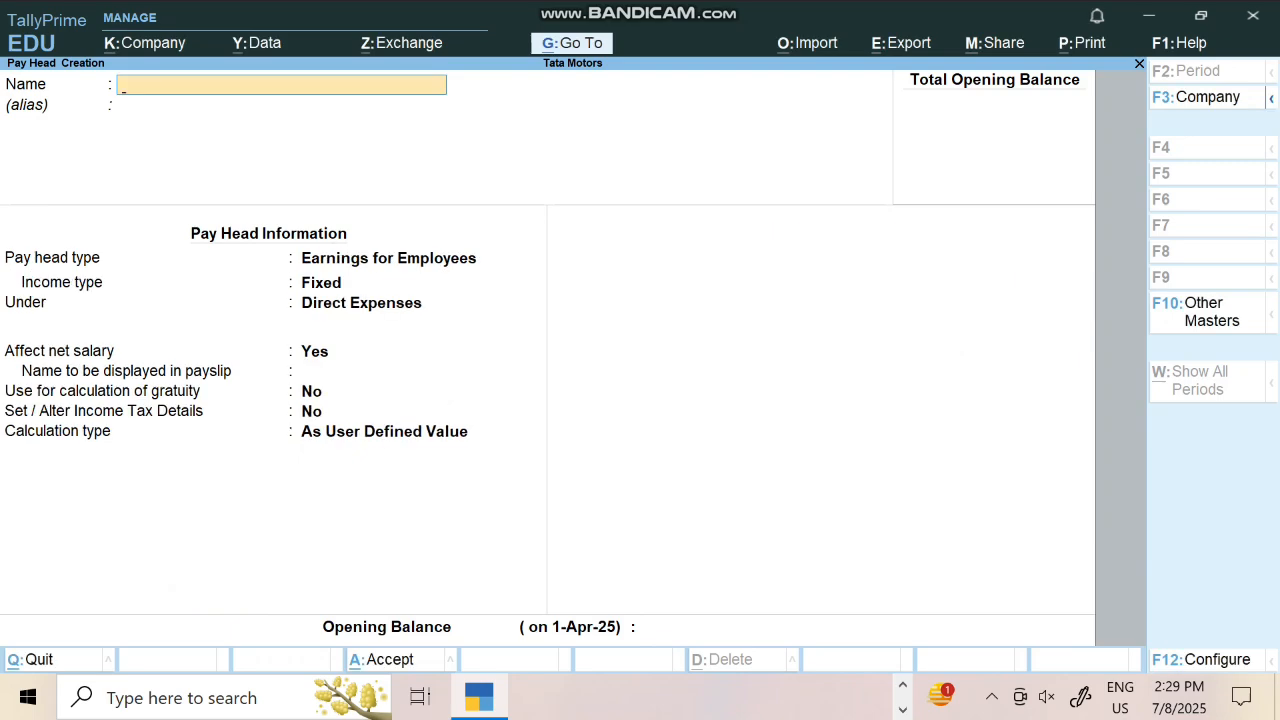
Create the Over Time earnings pay head under Indirect Expenses, calculated On Production using Over Time
type("Over Time")
key("Return")
key("Return")
key("Return")
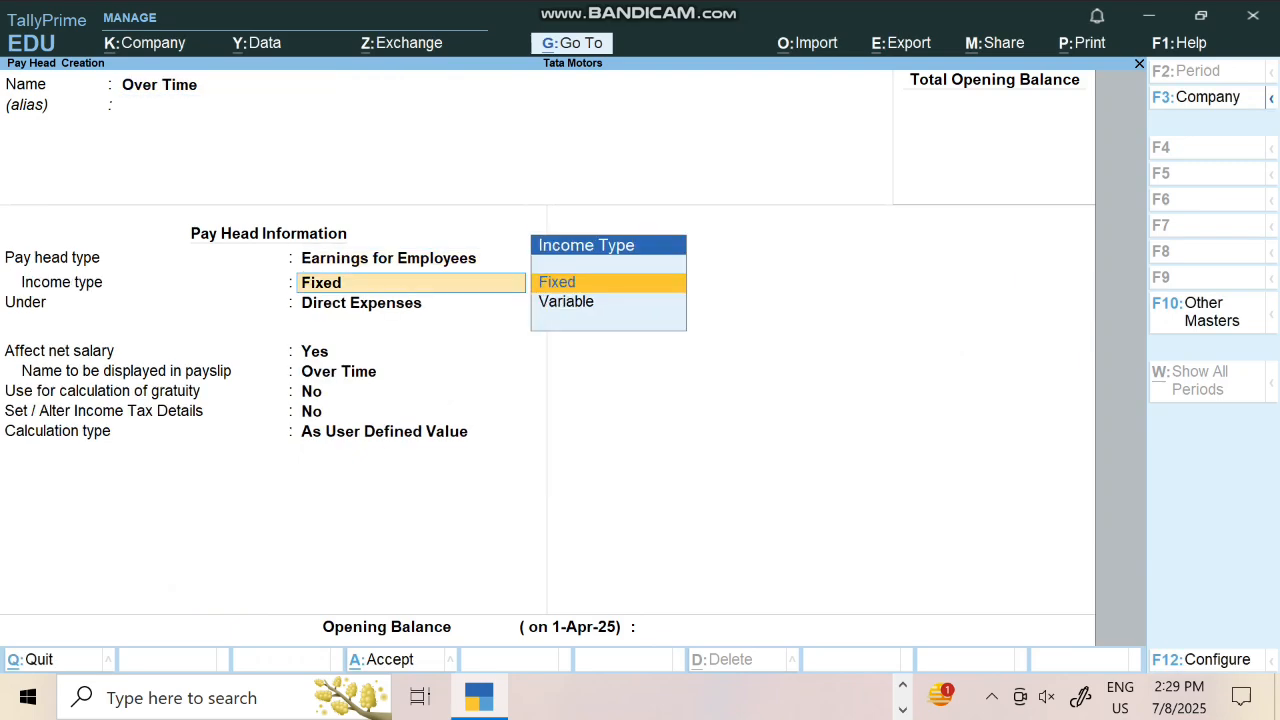
key("Return")
type("i")
key("Return")
key("Return")
key("Return")
key("Return")
key("Return")
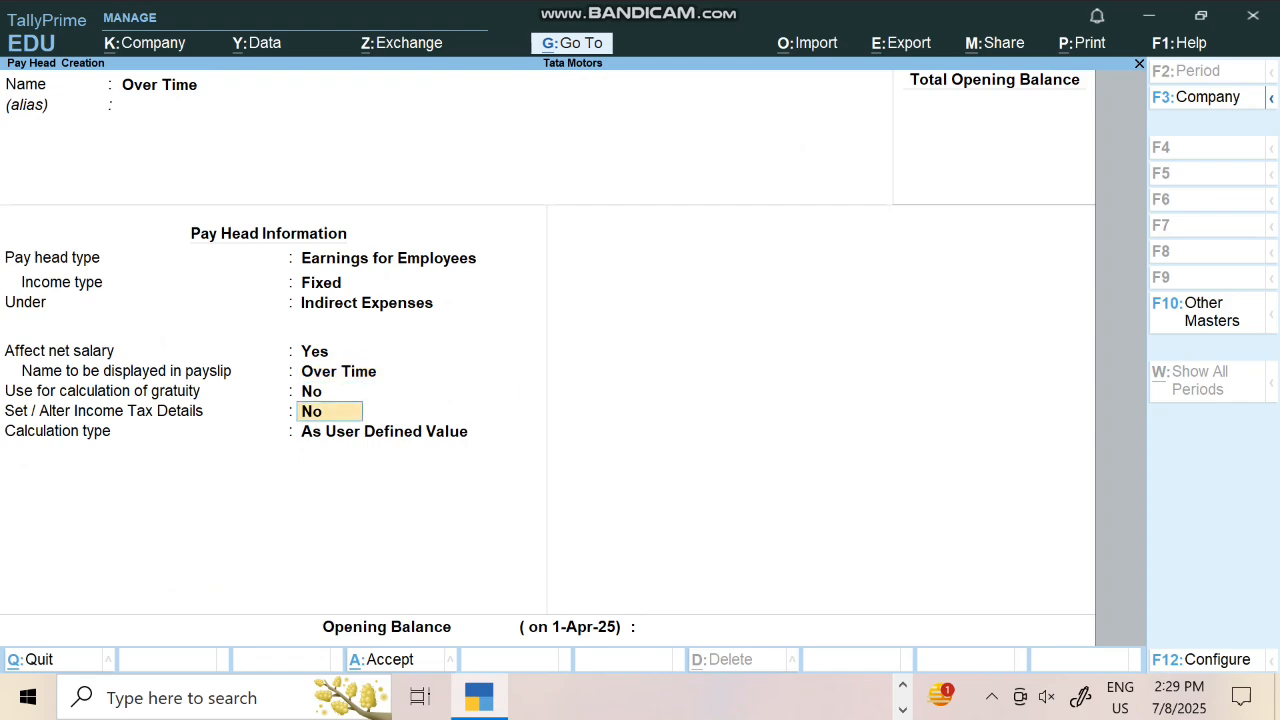
key("Down")
key("Down")
key("Down")
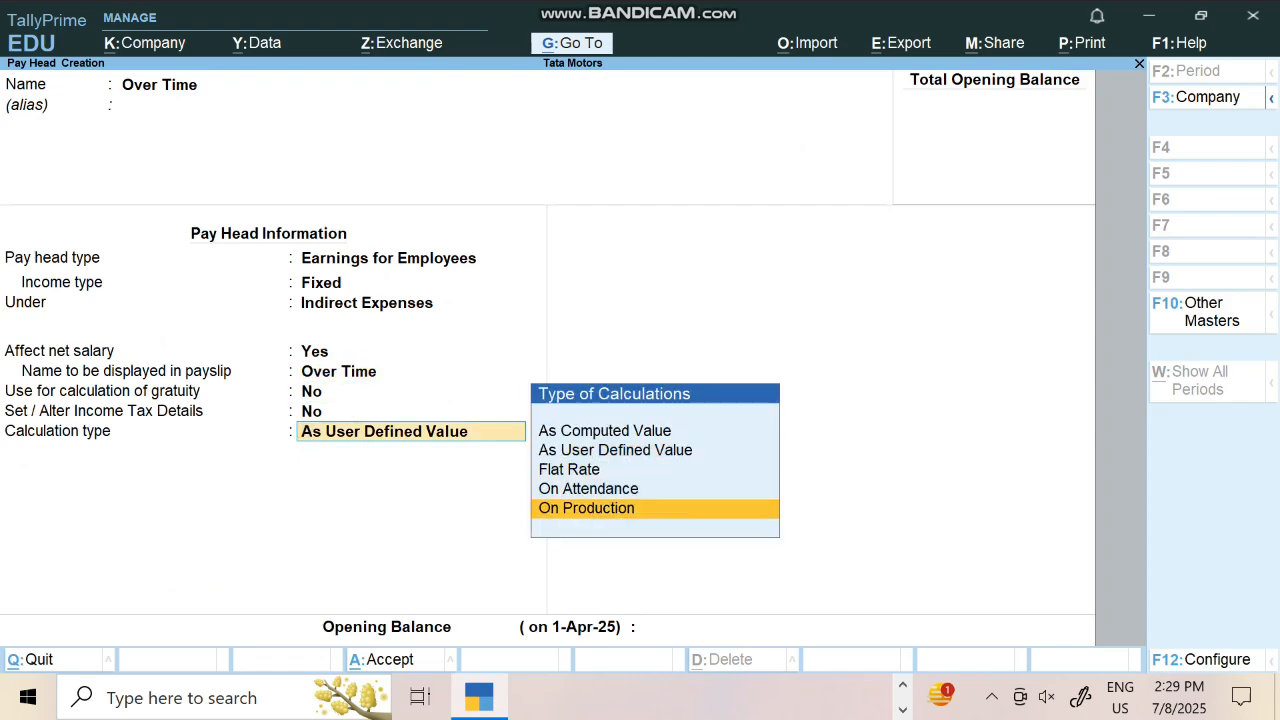
key("Return")
key("Return")
key("Return")
key("Return")
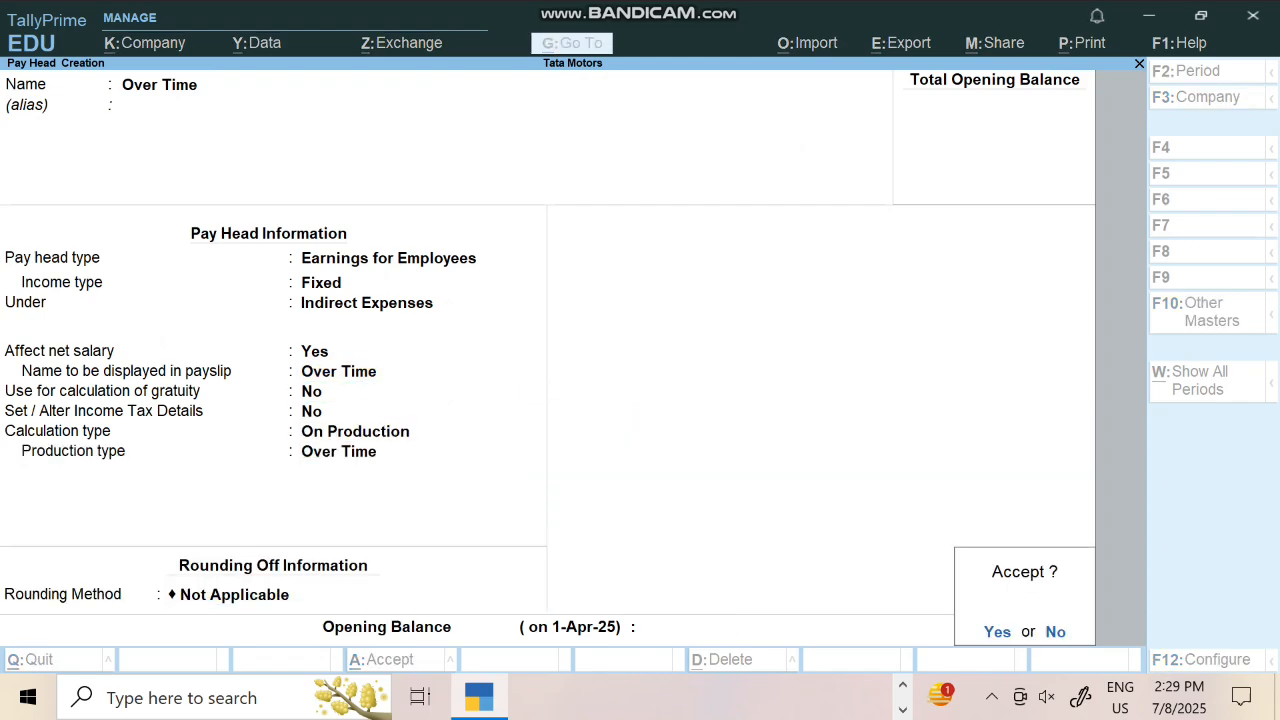
key("Return")
key("Escape")
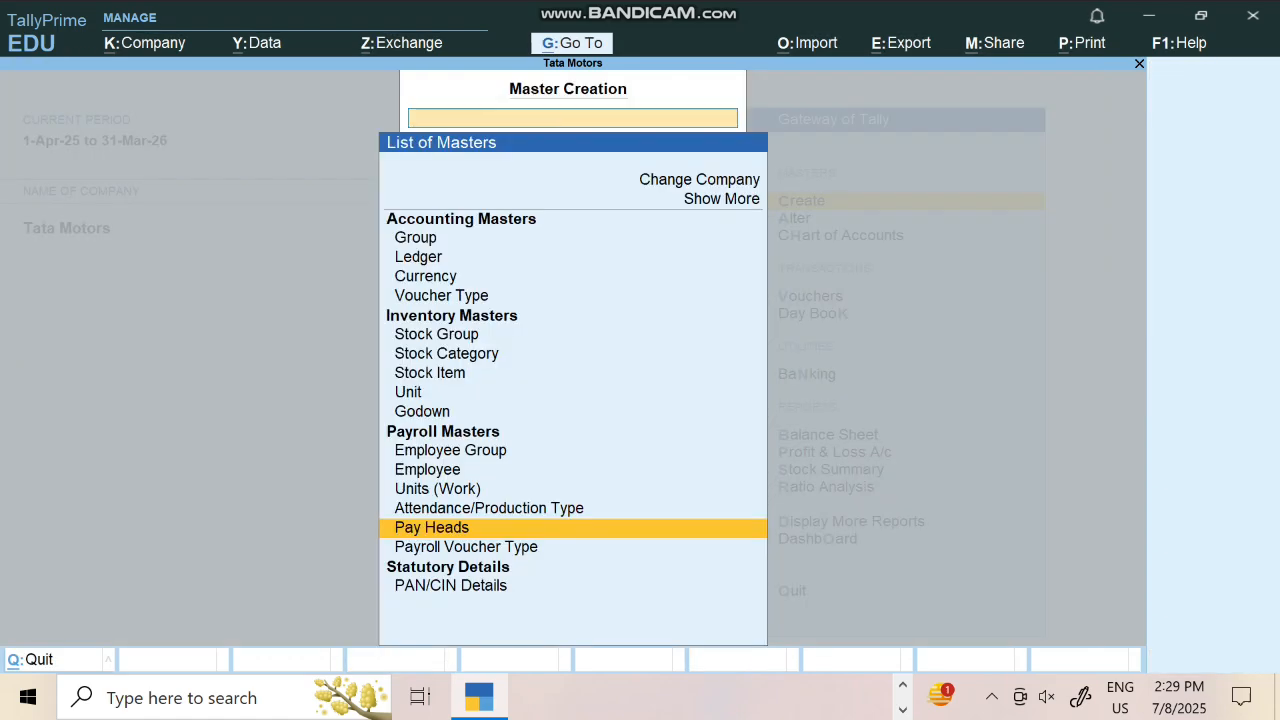
Open Define Salary for the Accountant group with effective date 1-Apr-25
key("Escape")
key("Down")
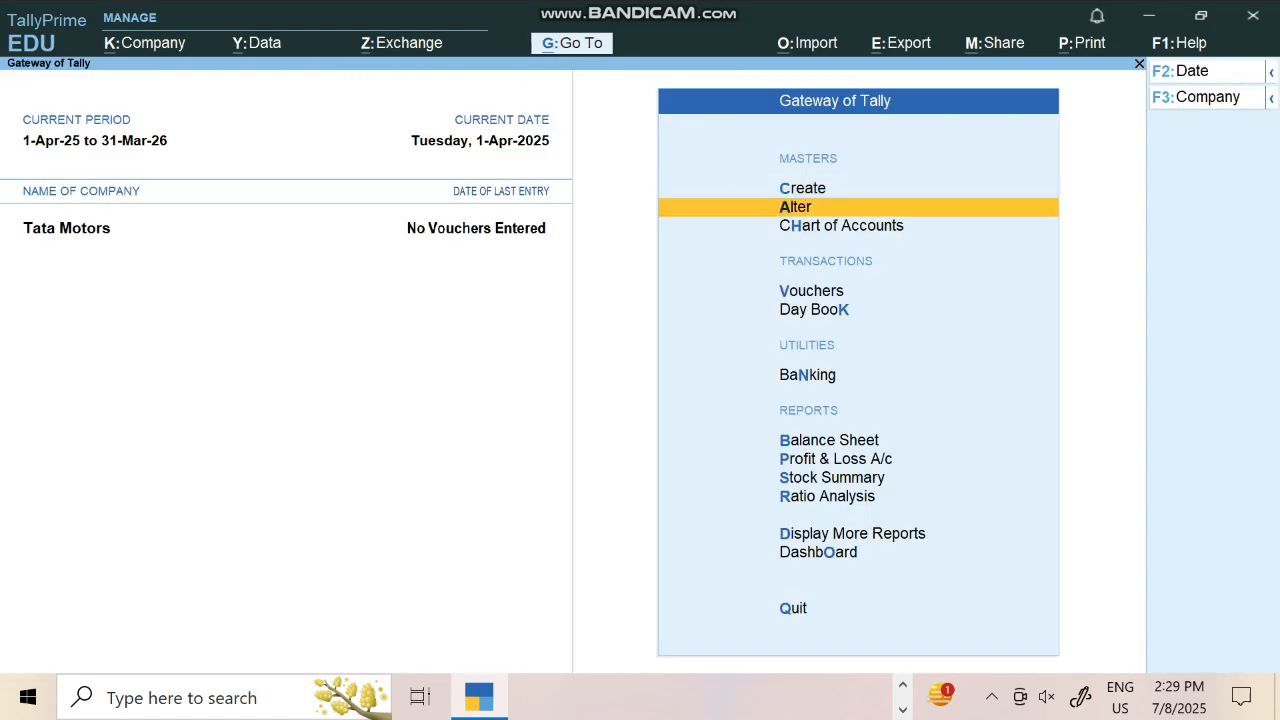
key("Return")
key("Down")
key("Down")
key("Down")
key("Down")
key("Down")
key("Down")
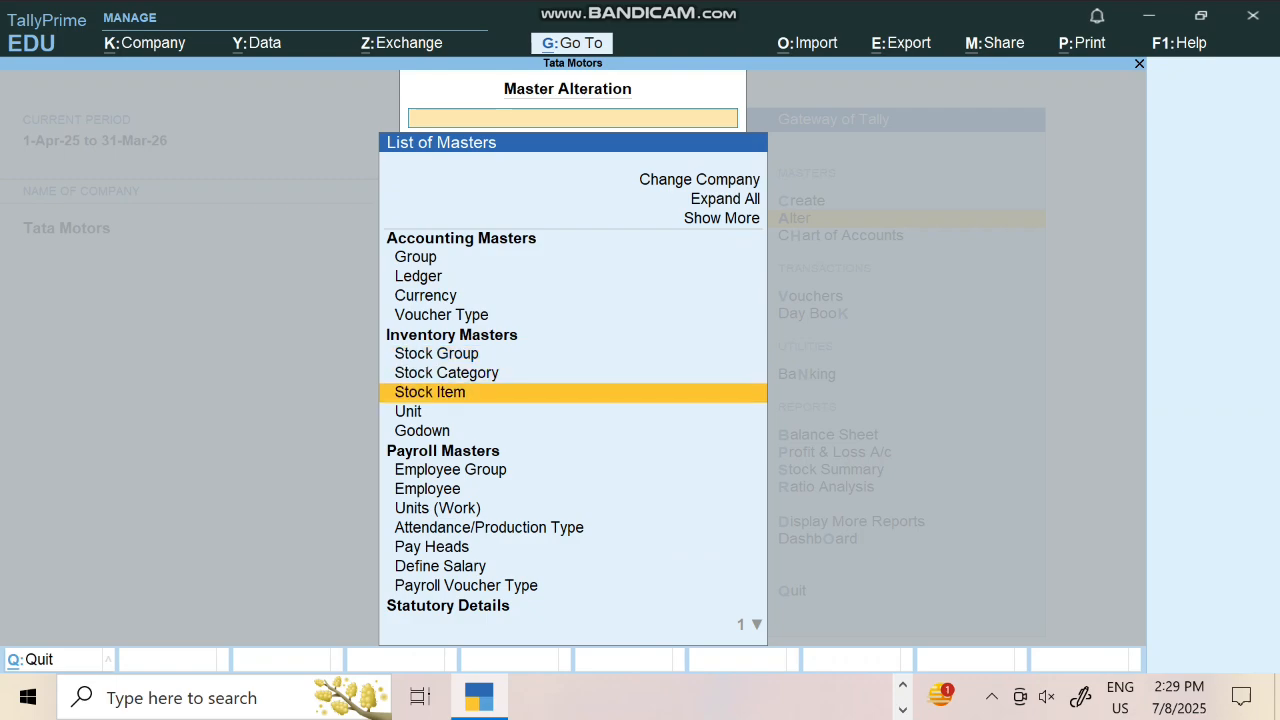
key("Down")
key("Down")
key("Down")
key("Down")
key("Down")
key("Down")
key("Down")
key("Down")
key("Down")
key("Return")
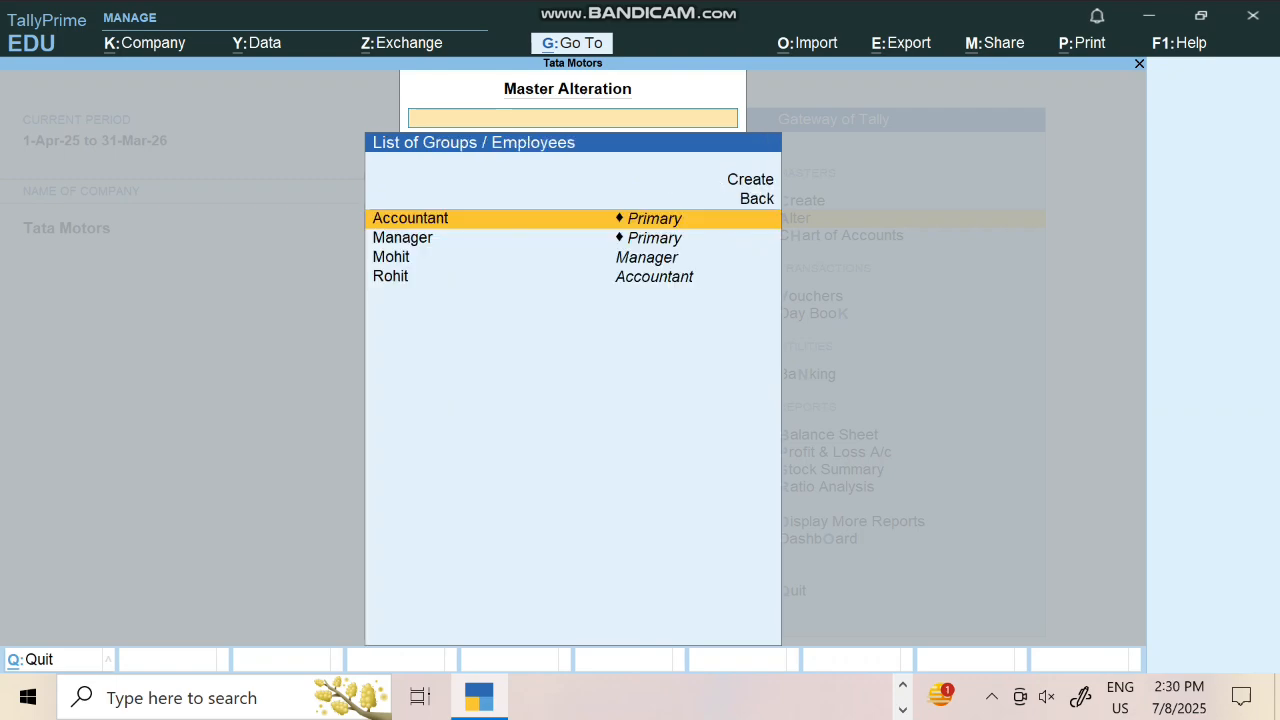
key("Return")
type("1-4")
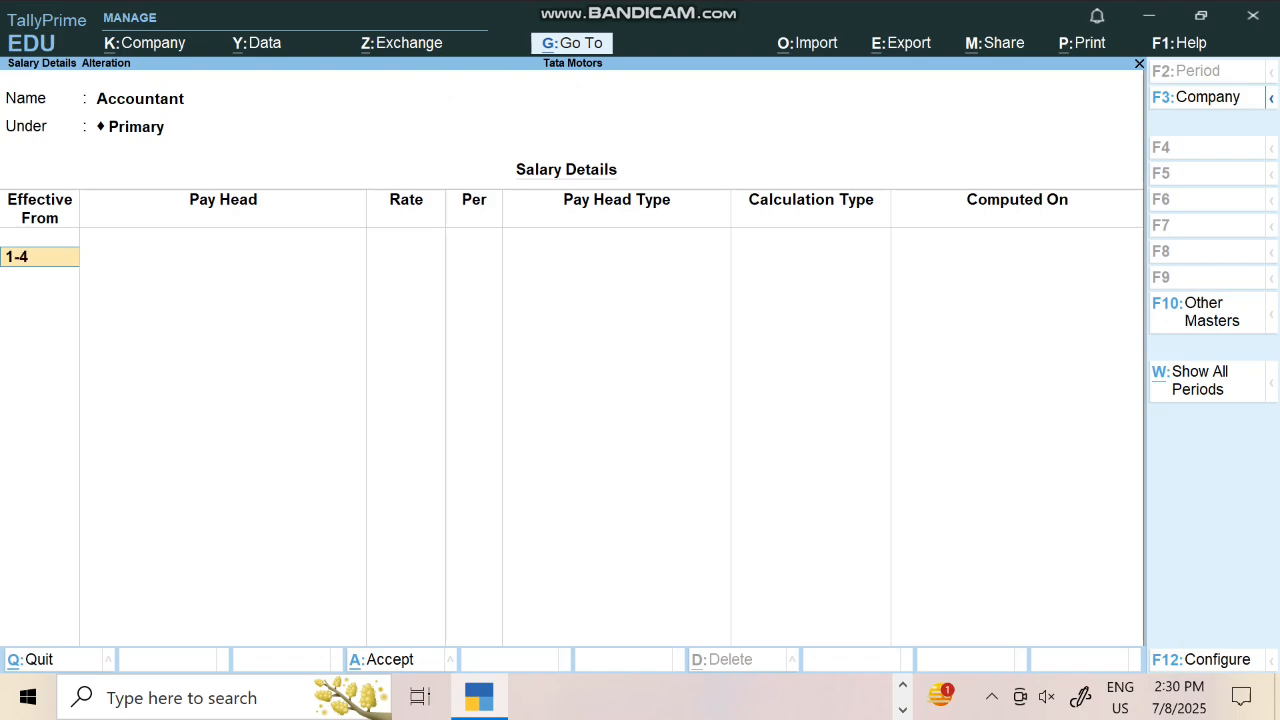
key("Return")
Add Basic Salary 25,000 monthly, Da, Hra, Over Time 20 per hour, Pf and Ta, and save
key("Down")
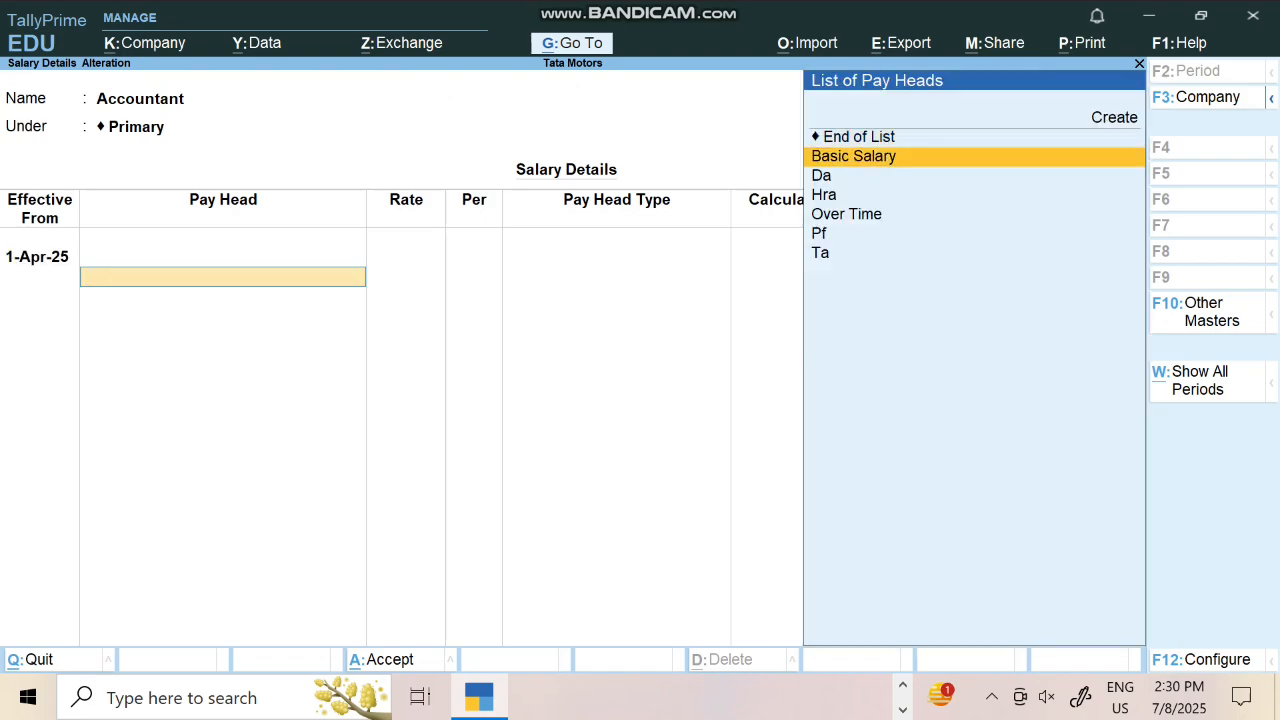
key("Return")
type("25000")
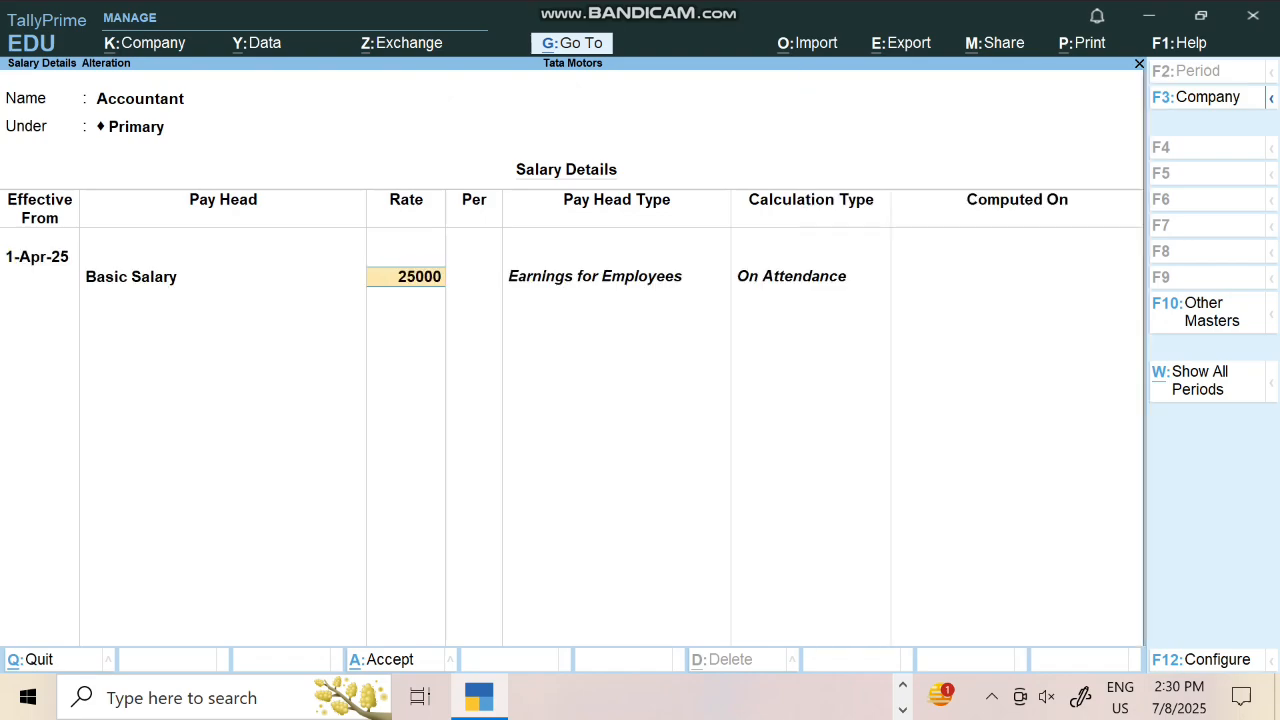
key("Return")
key("Down")
key("Return")
key("Down")
key("Return")
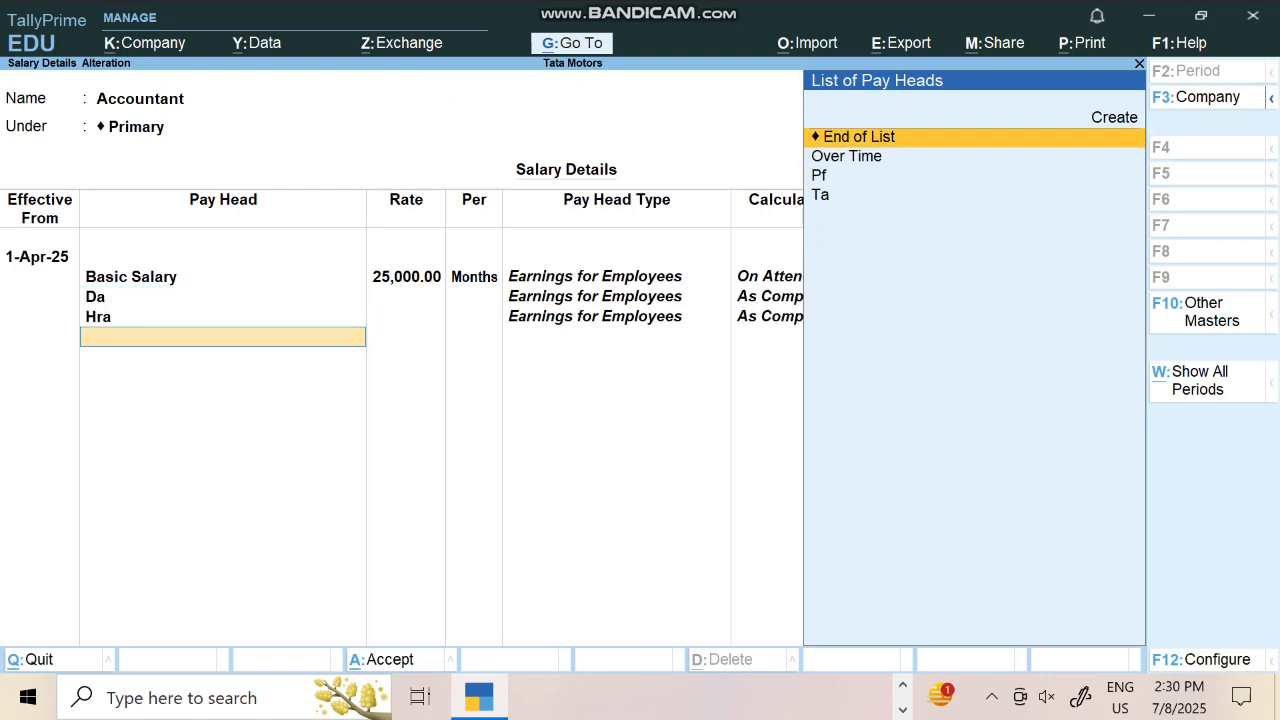
key("Down")
key("Return")
type("20")
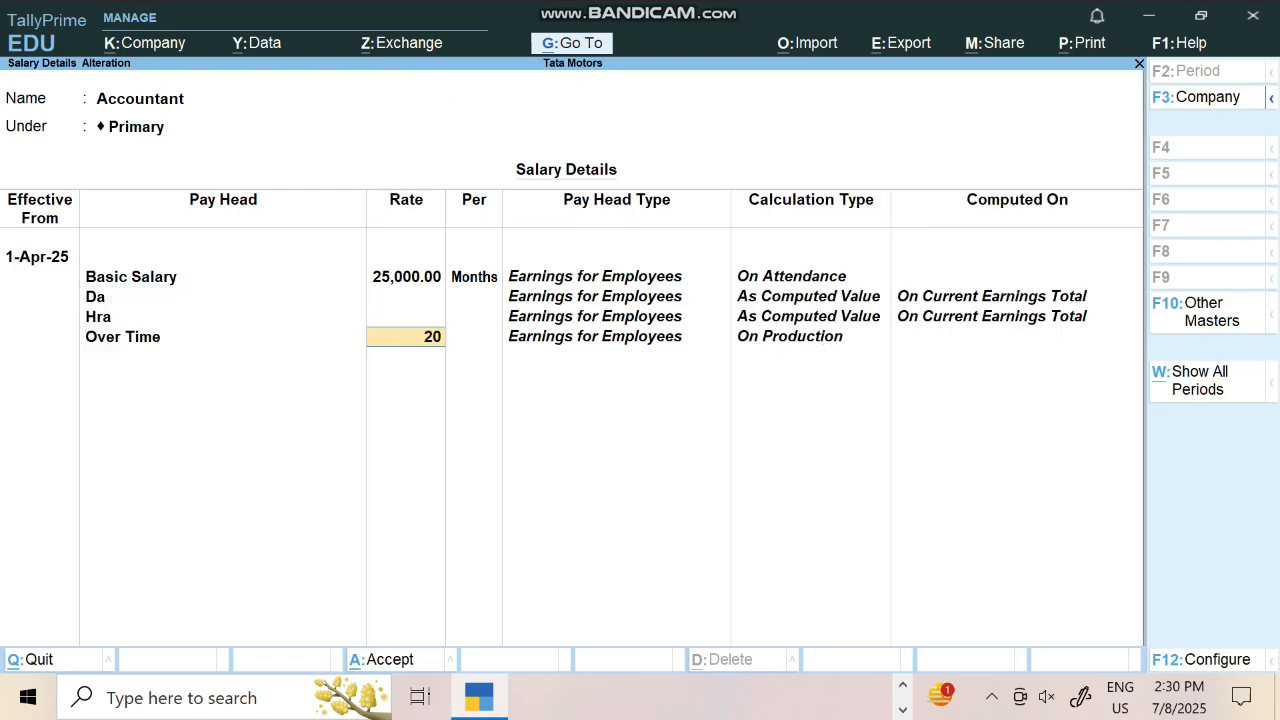
key("Return")
key("Return")
key("Return")
key("Return")
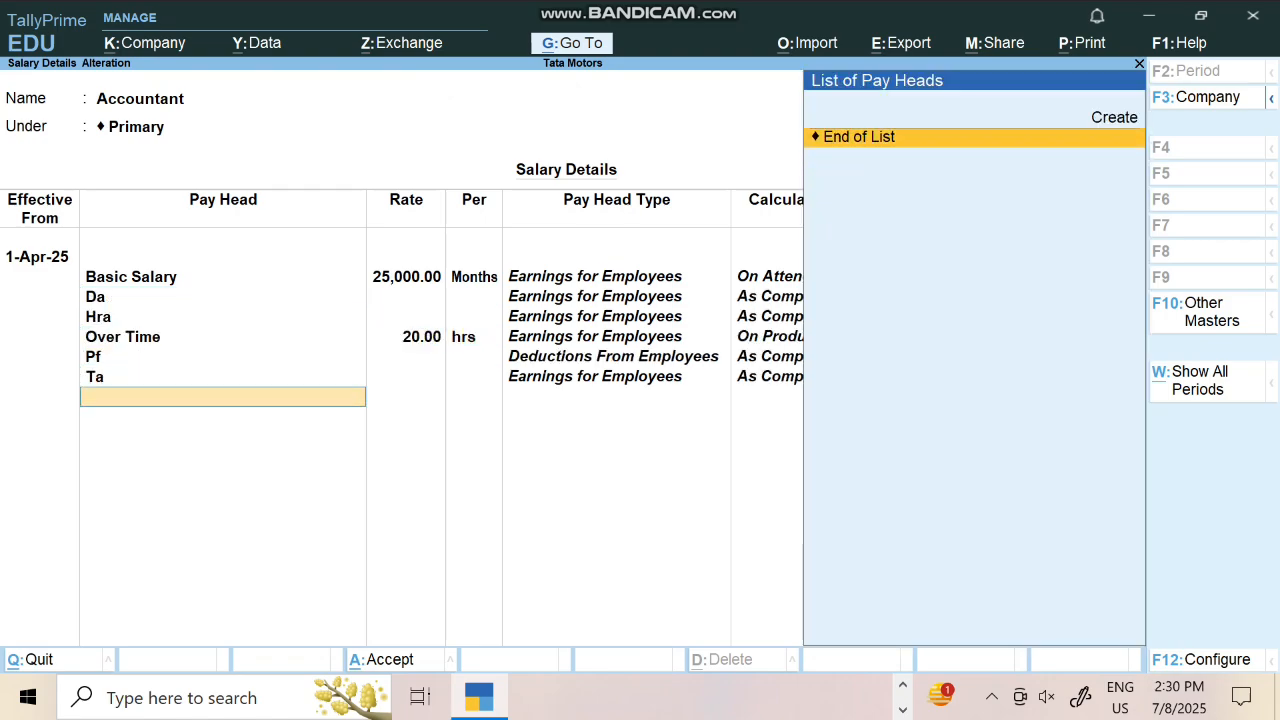
key("Return")
key("Return")
key("Return")
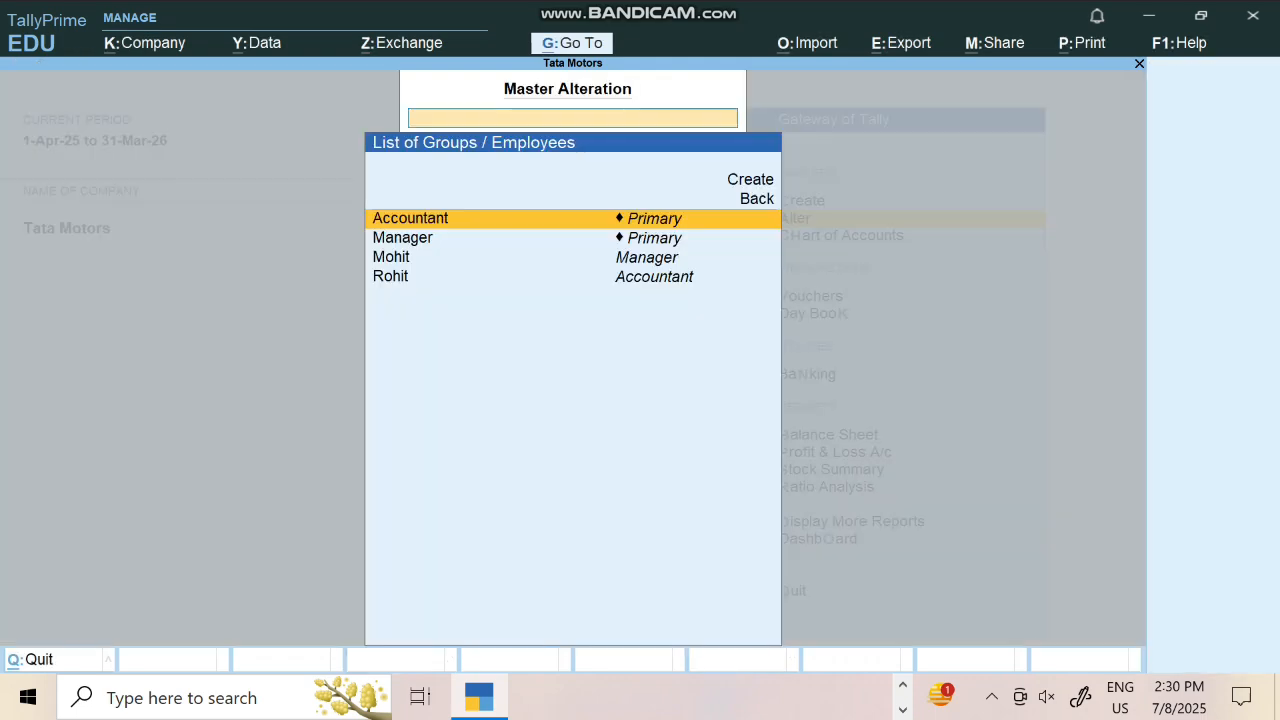
Open the Manager group's salary details from 1-Apr-25, starting the structure afresh
key("Down")
key("Return")
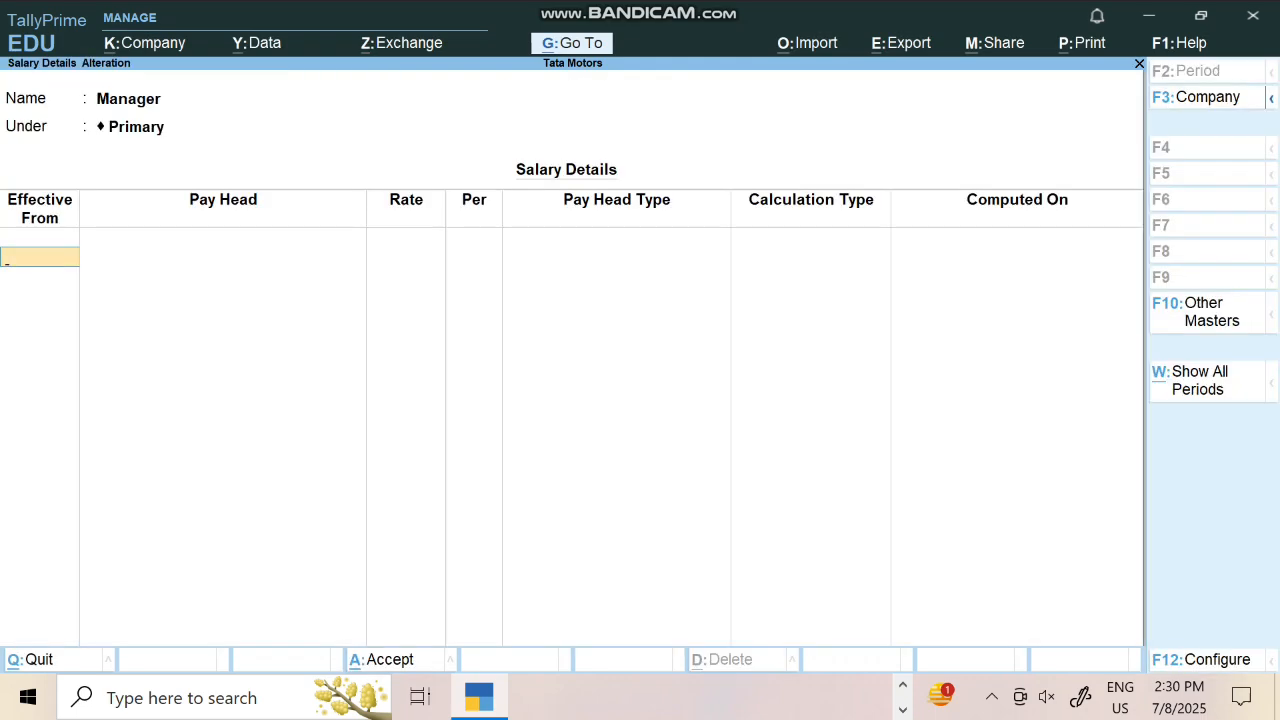
type("1-4")
key("Return")
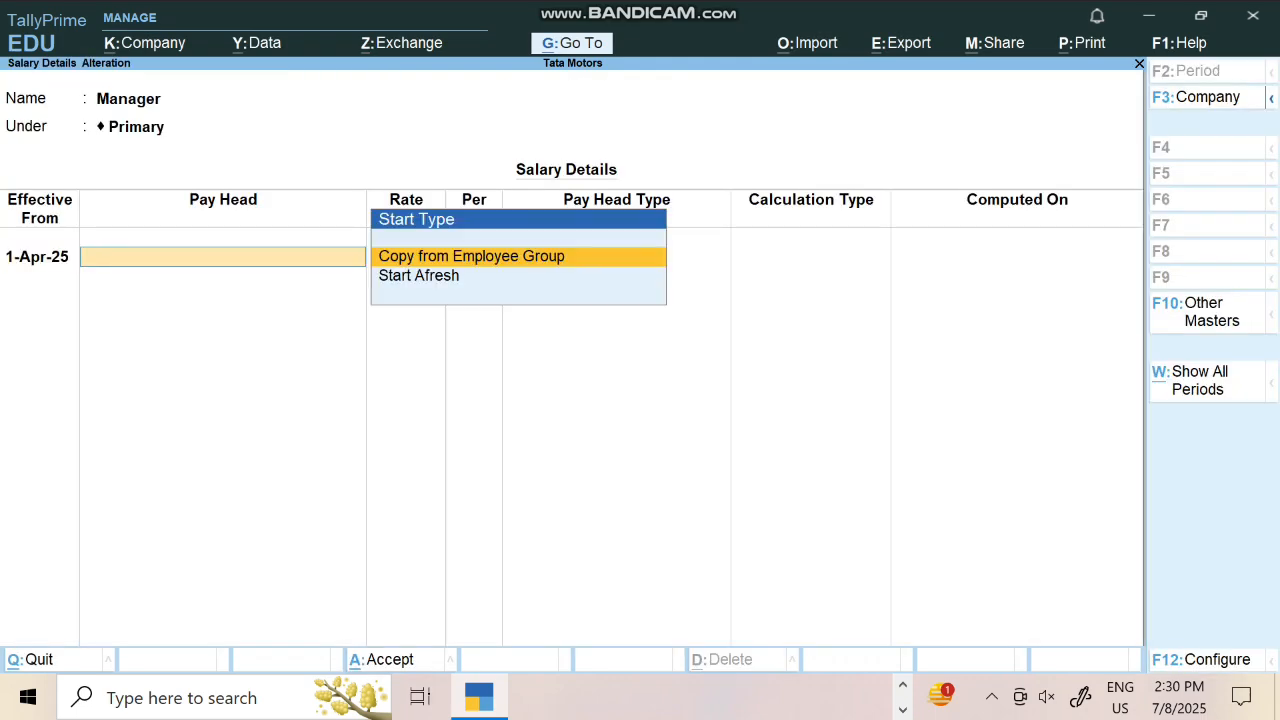
key("Down")
key("Return")
key("Down")
Add Basic Salary 30,000 monthly, Da, Hra, Over Time 30 per hour, Pf and Ta, and save
key("Return")
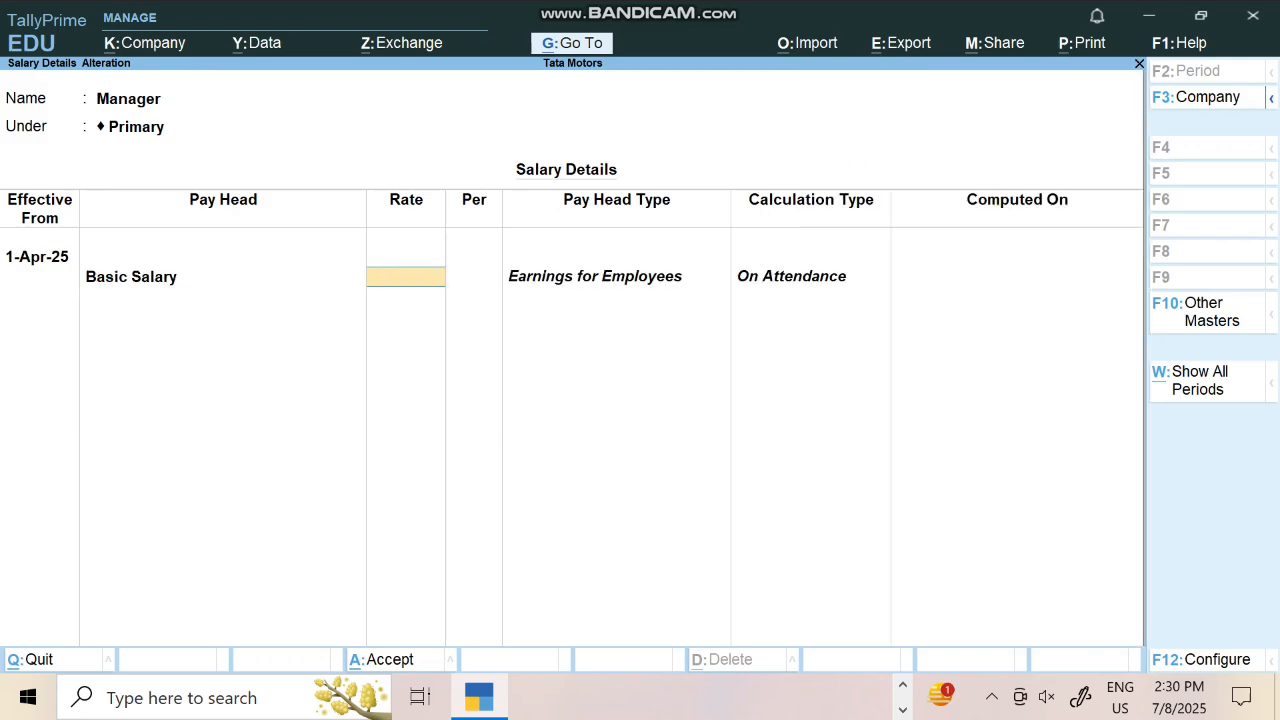
type("30000")
key("Return")
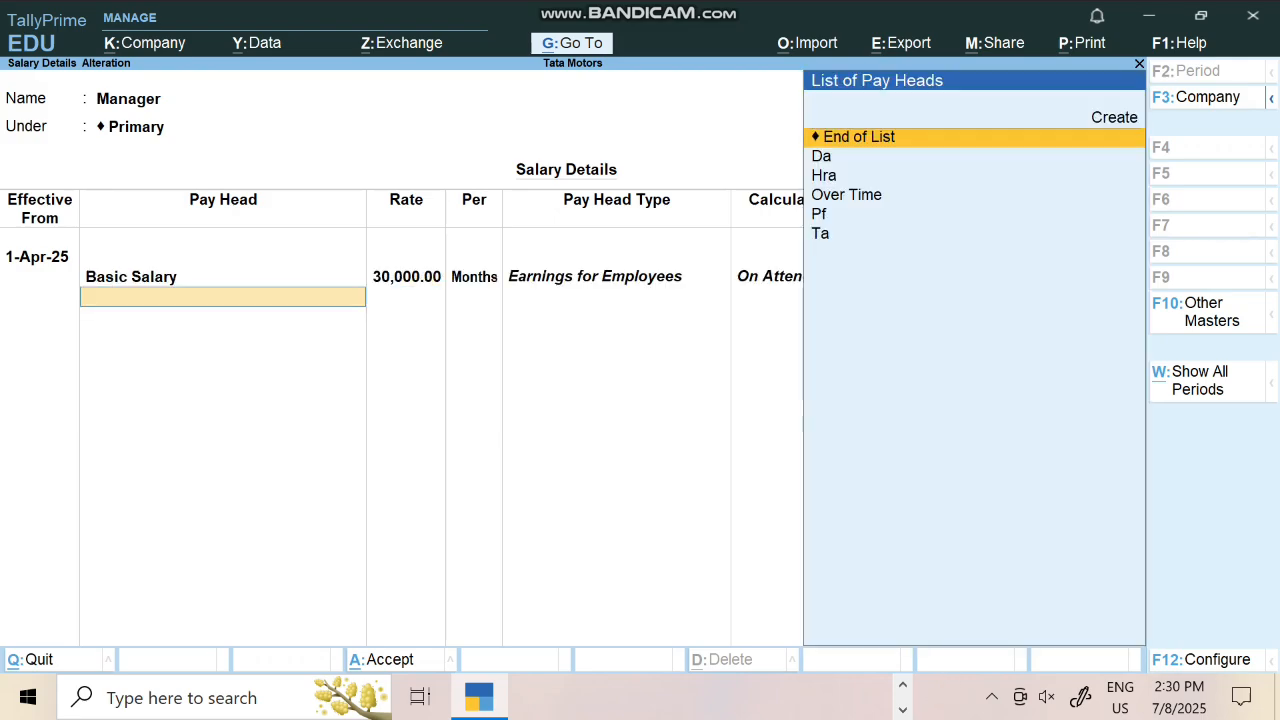
key("Down")
key("Return")
key("Down")
key("Return")
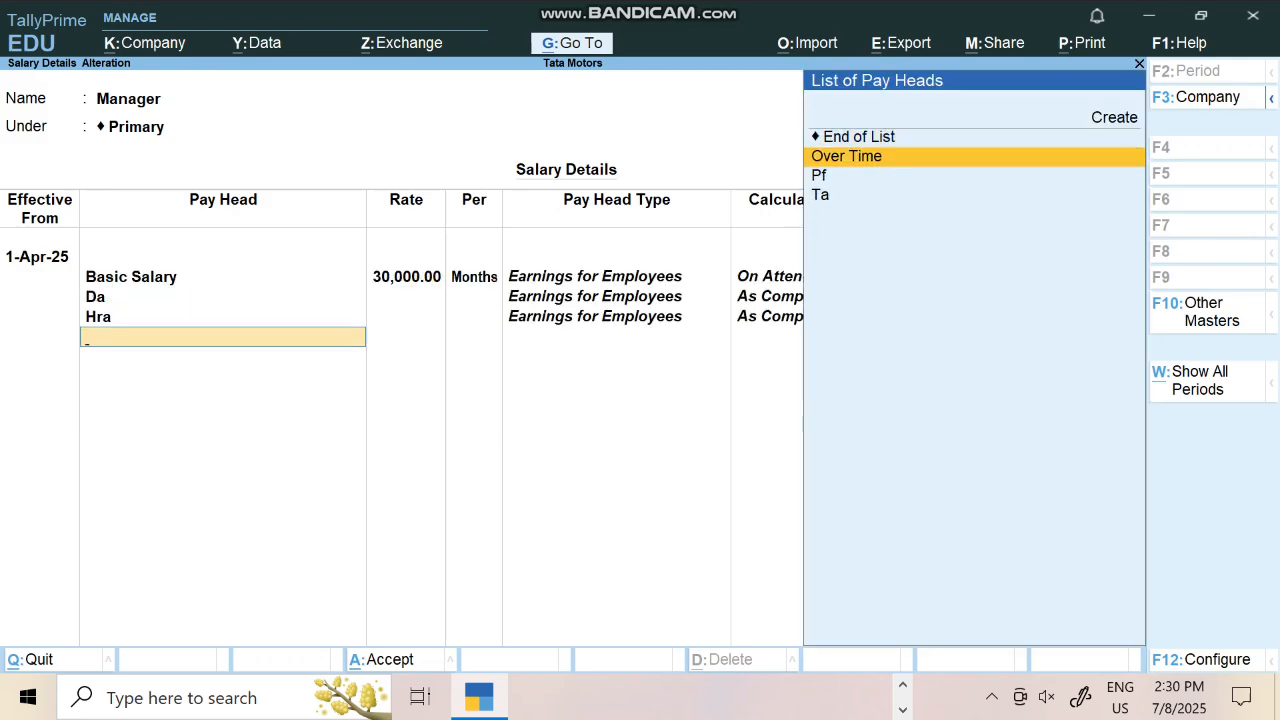
key("Return")
type("30")
key("Return")
key("Return")
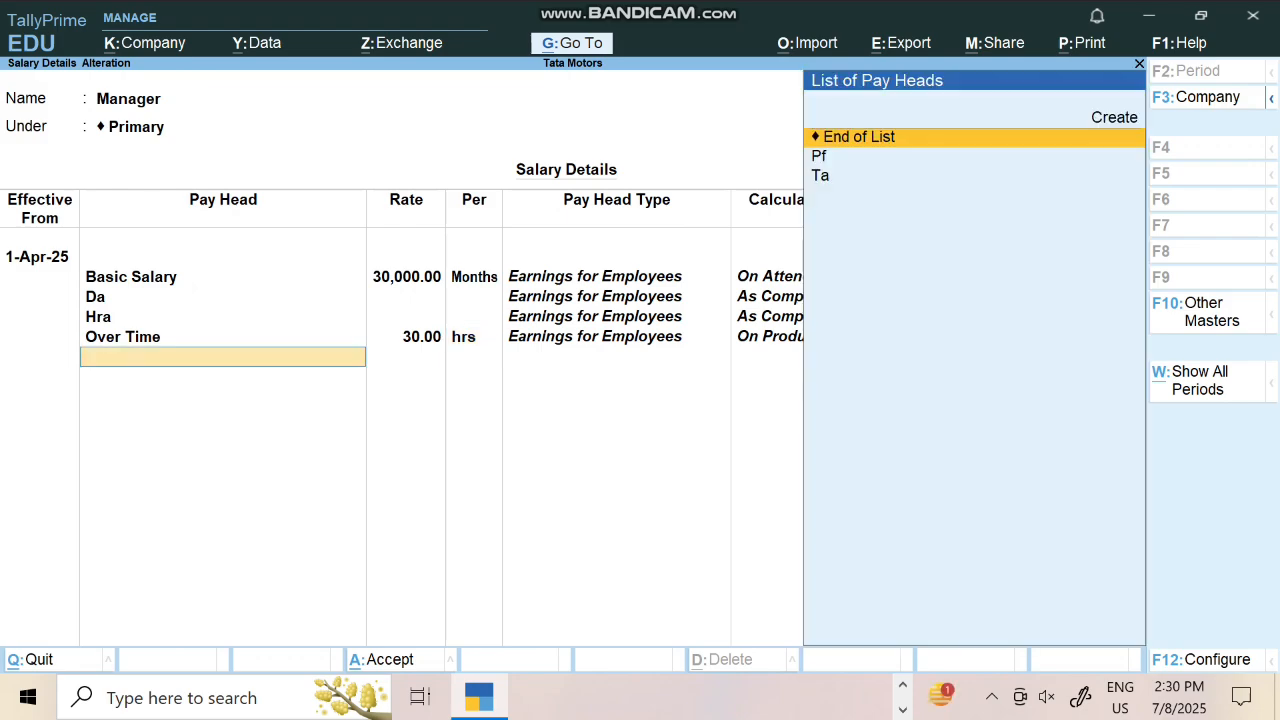
key("Down")
key("Return")
key("Down")
key("Return")
key("Return")
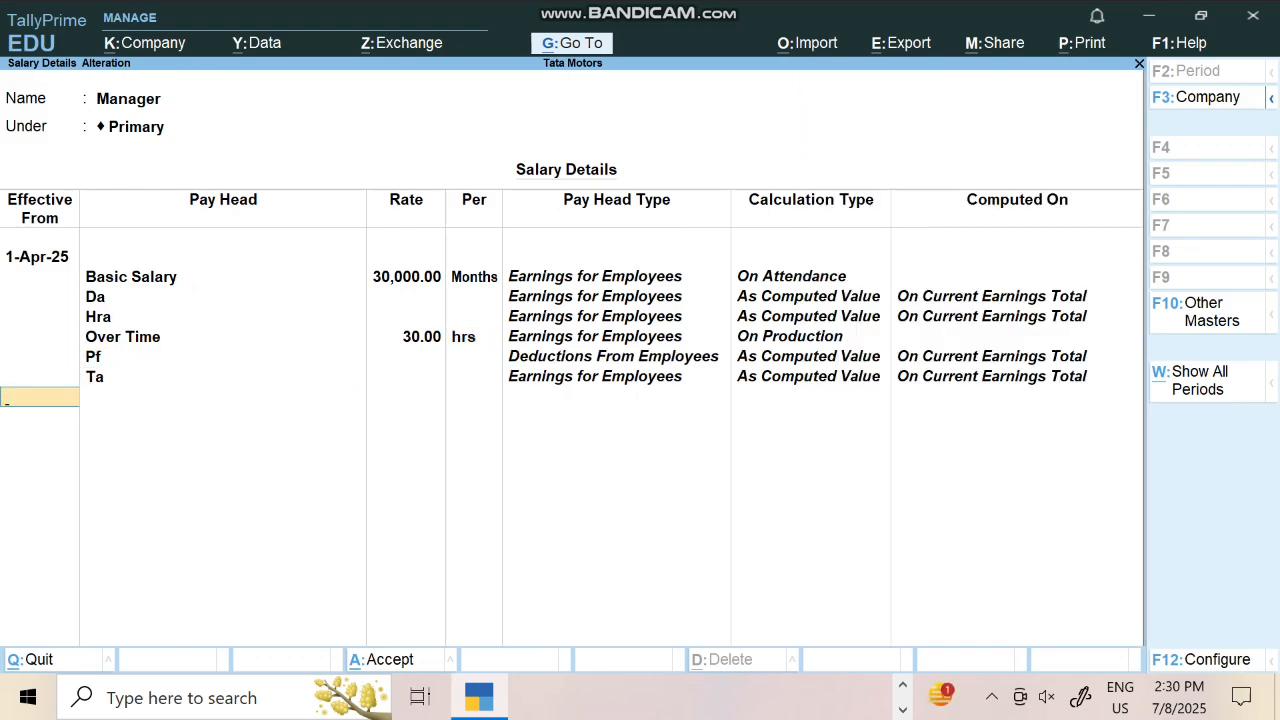
key("Return")
key("Return")
key("Down")
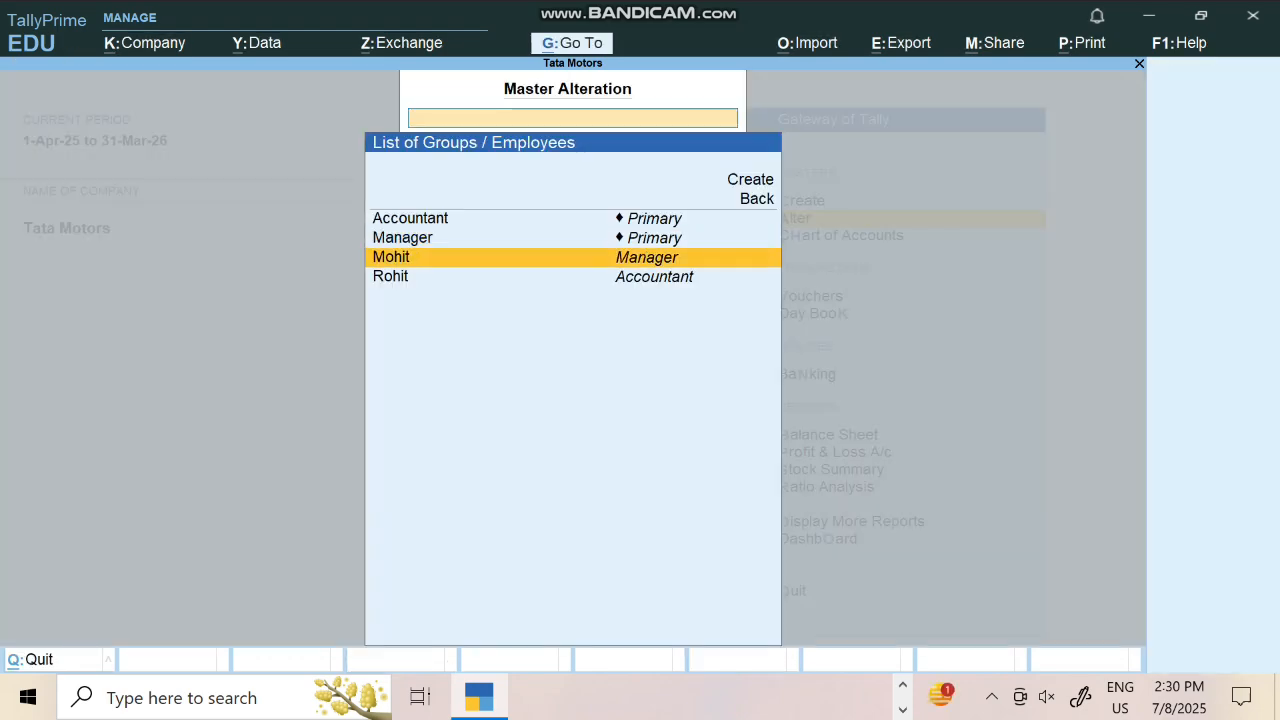
Copy Mohit's salary structure from the Manager group effective 1-Apr-25 and save it
key("Return")
type("1")
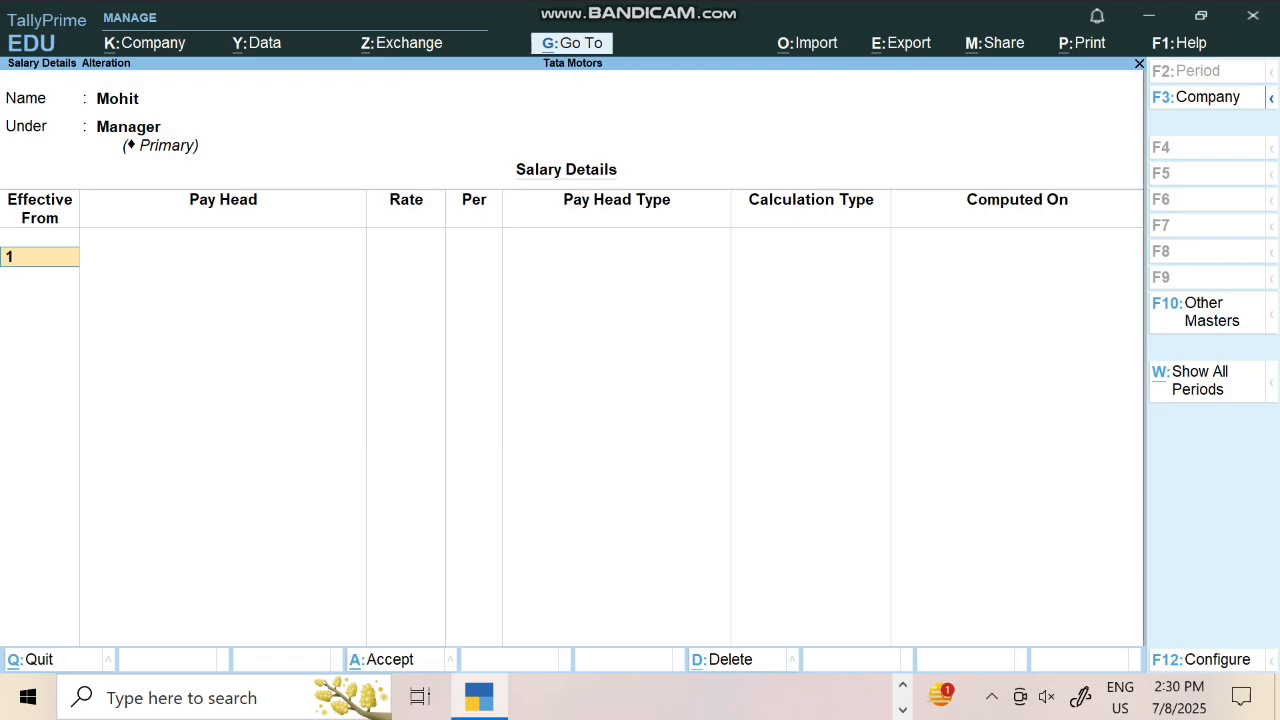
type("-4")
key("Return")
key("Down")
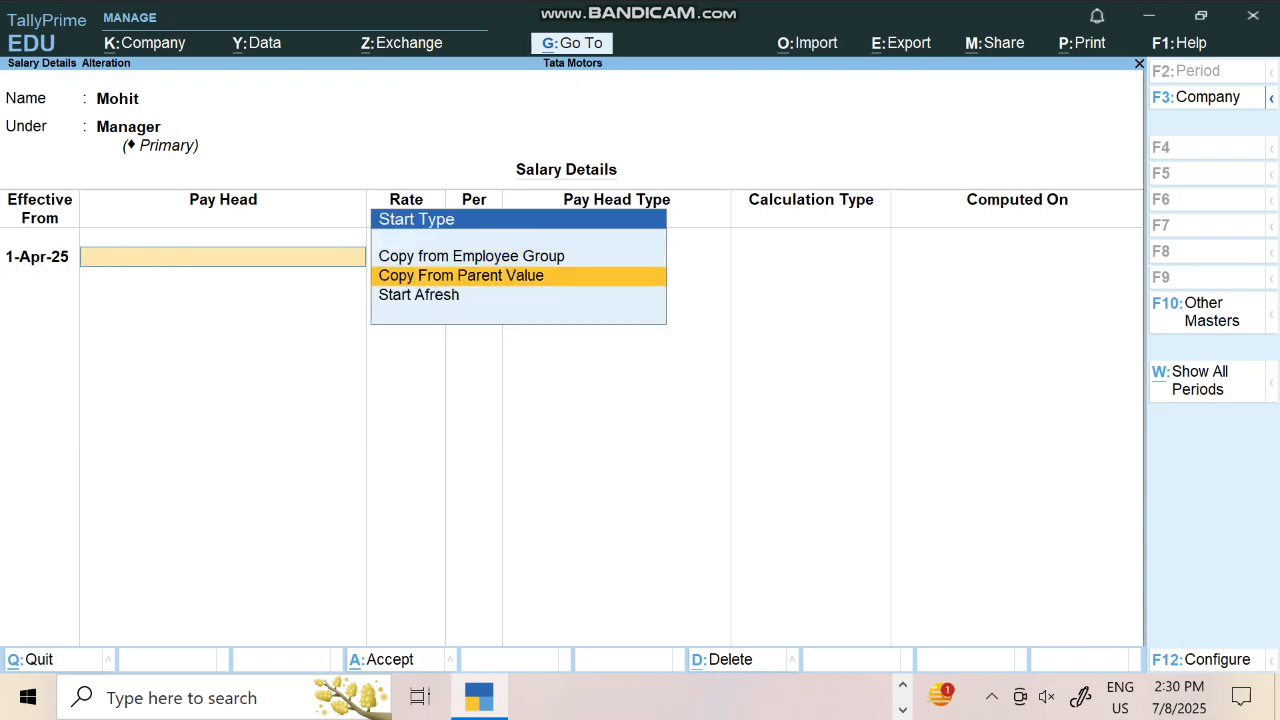
key("Return")
key("Return")
key("Return")
key("Return")
key("Return")
key("Return")
key("Return")
key("Return")
key("Return")
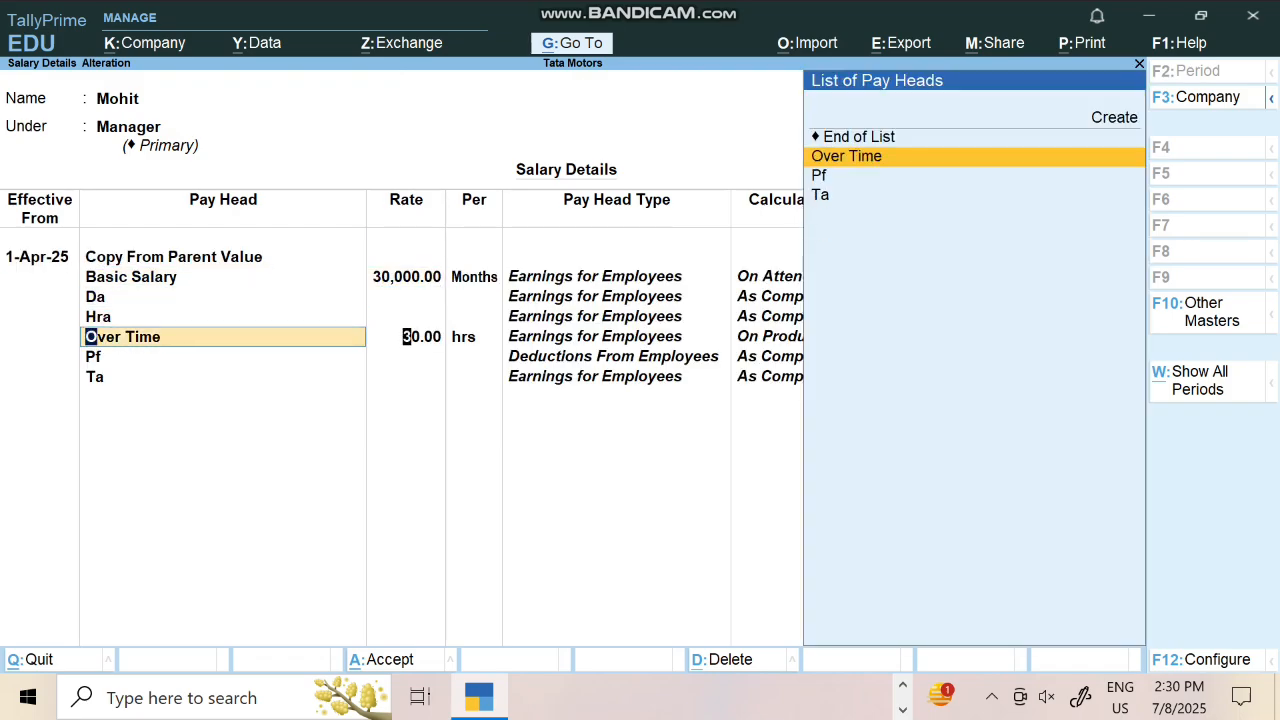
key("Return")
key("Return")
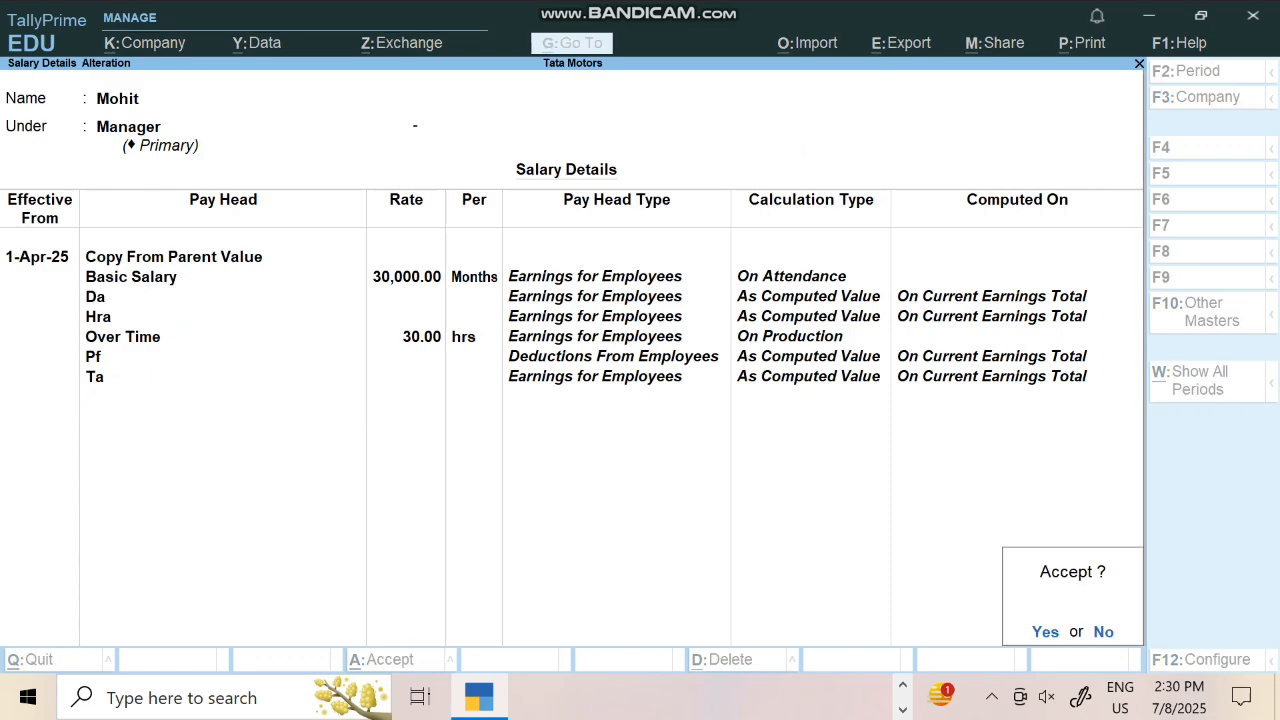
key("Return")
key("Down")
Copy Rohit's salary structure from the Accountant group effective 1-Apr-25, save, and return to Gateway
key("Return")
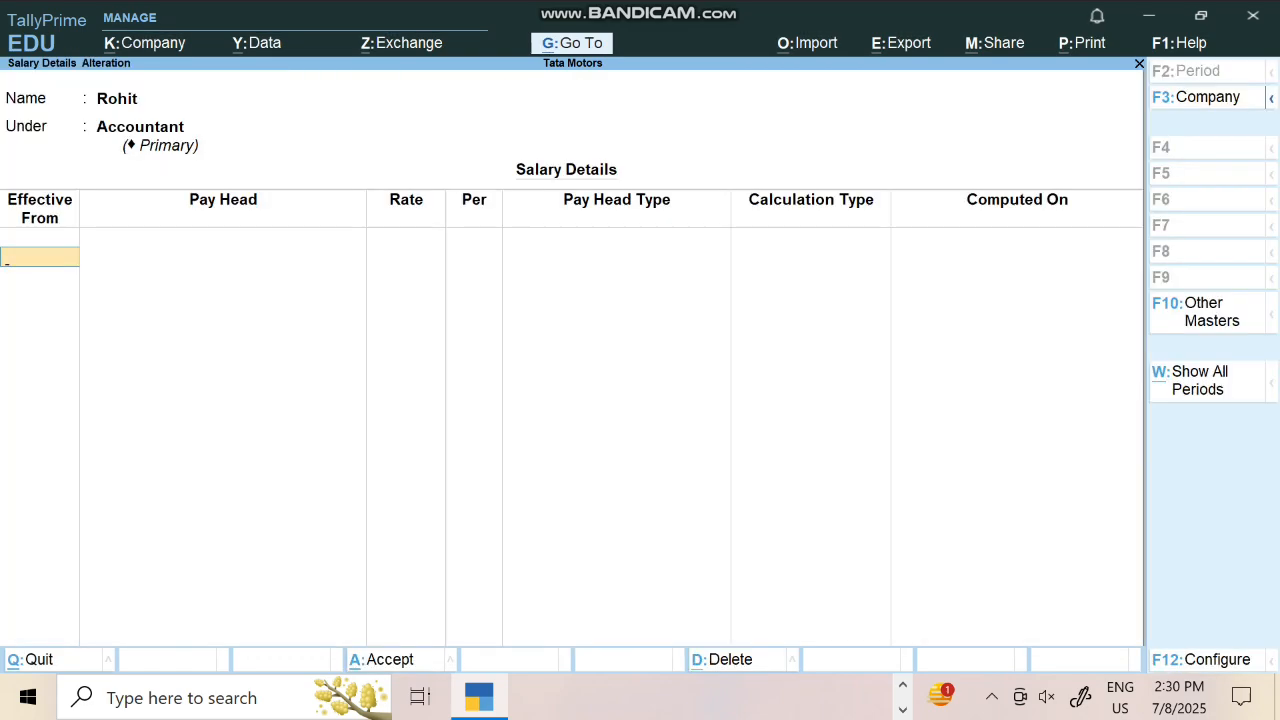
type("19")
key("BackSpace")
type("-4")
key("Return")
key("Down")
key("Return")
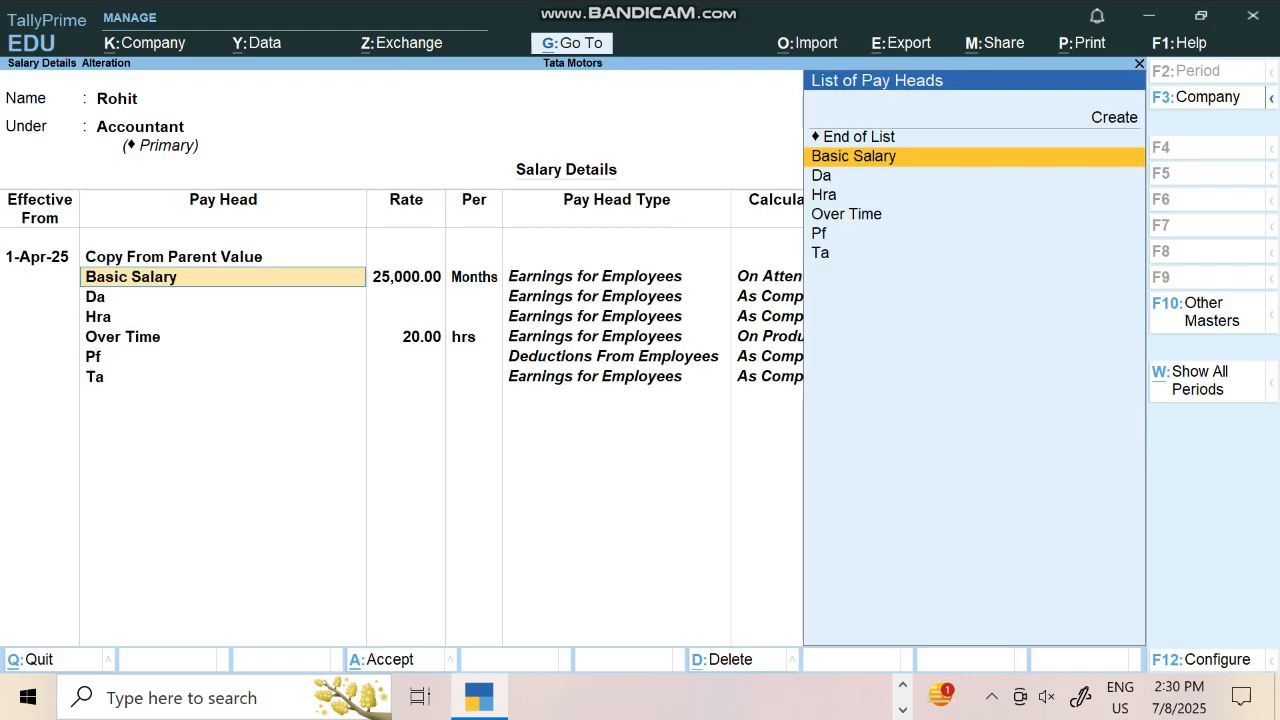
key("Return")
key("Return")
key("Return")
key("Return")
key("Return")
key("Return")
key("Return")
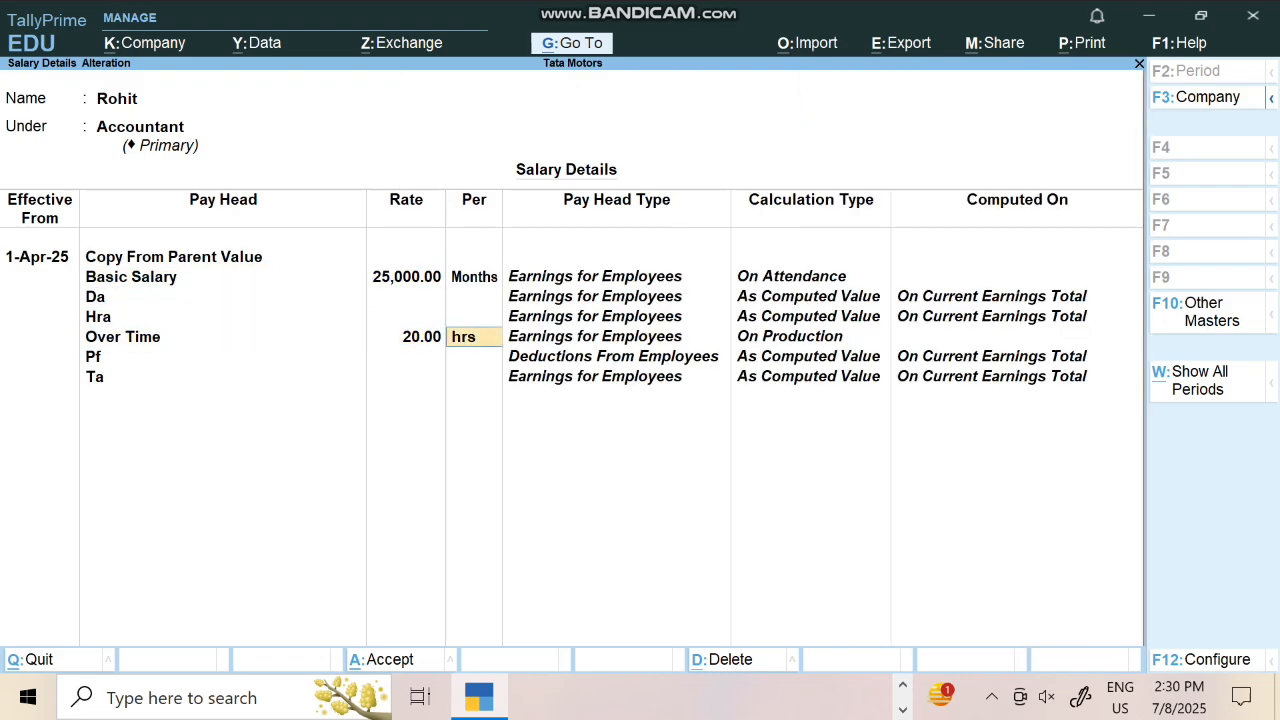
key("Return")
key("Return")
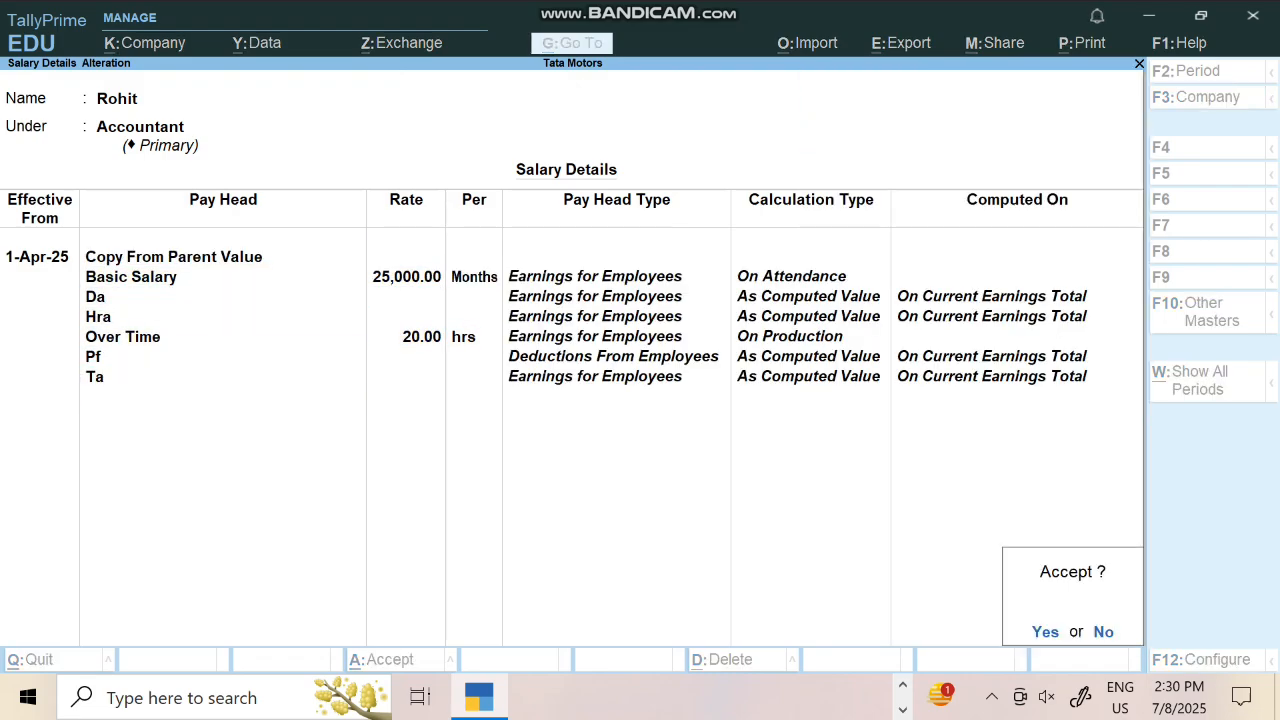
key("Return")
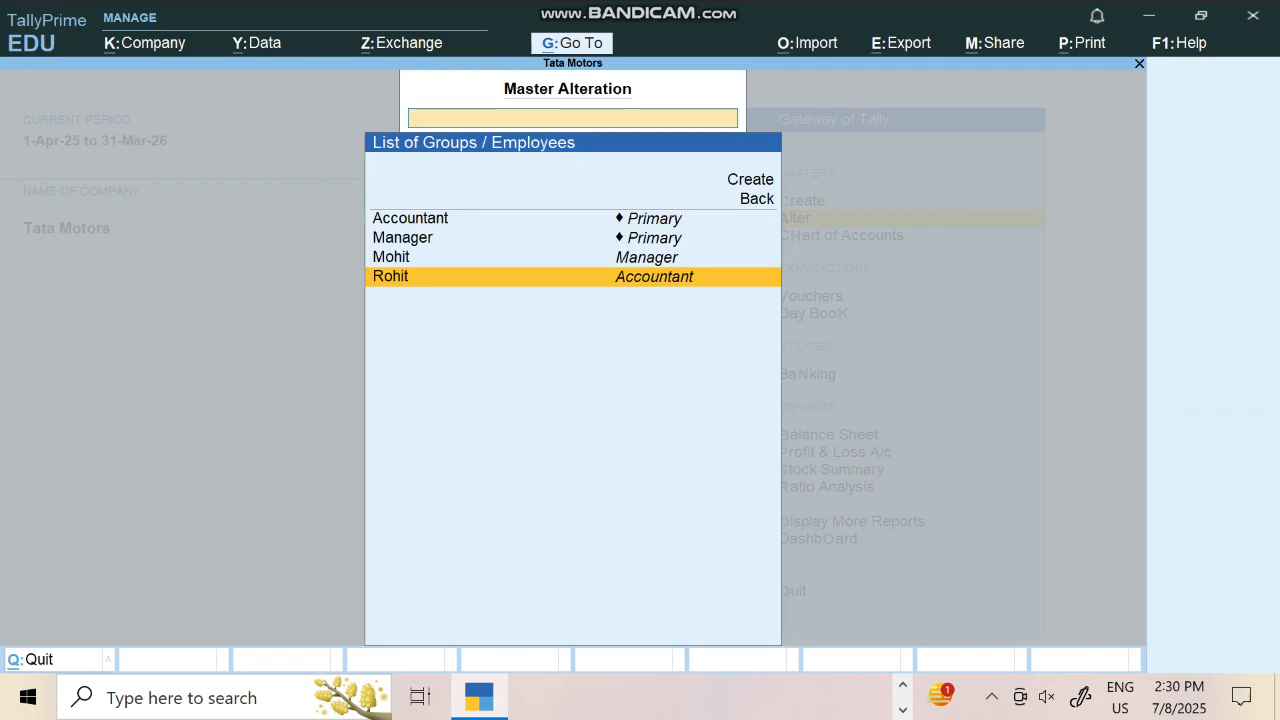
key("Escape")
key("Escape")
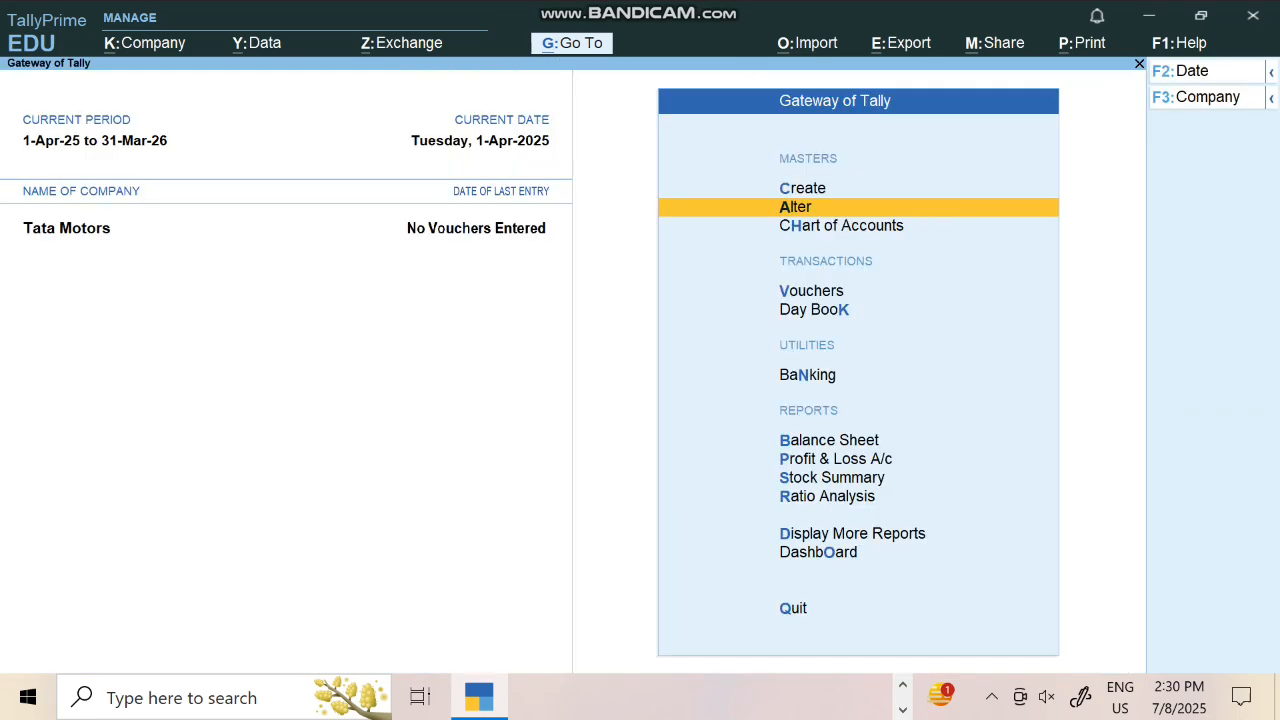
Start a new Attendance voucher from the Gateway of Tally voucher entry
key("Down")
key("Down")
key("Down")
key("Up")
key("Return")
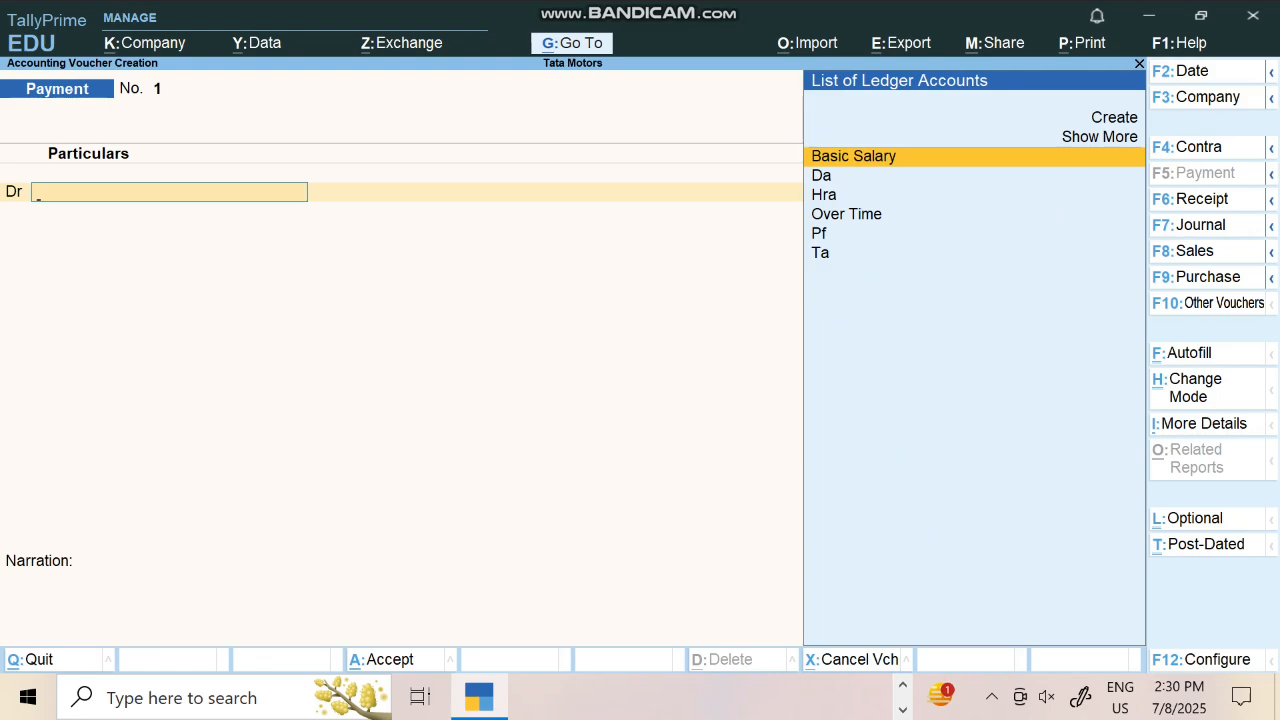
key("F10")
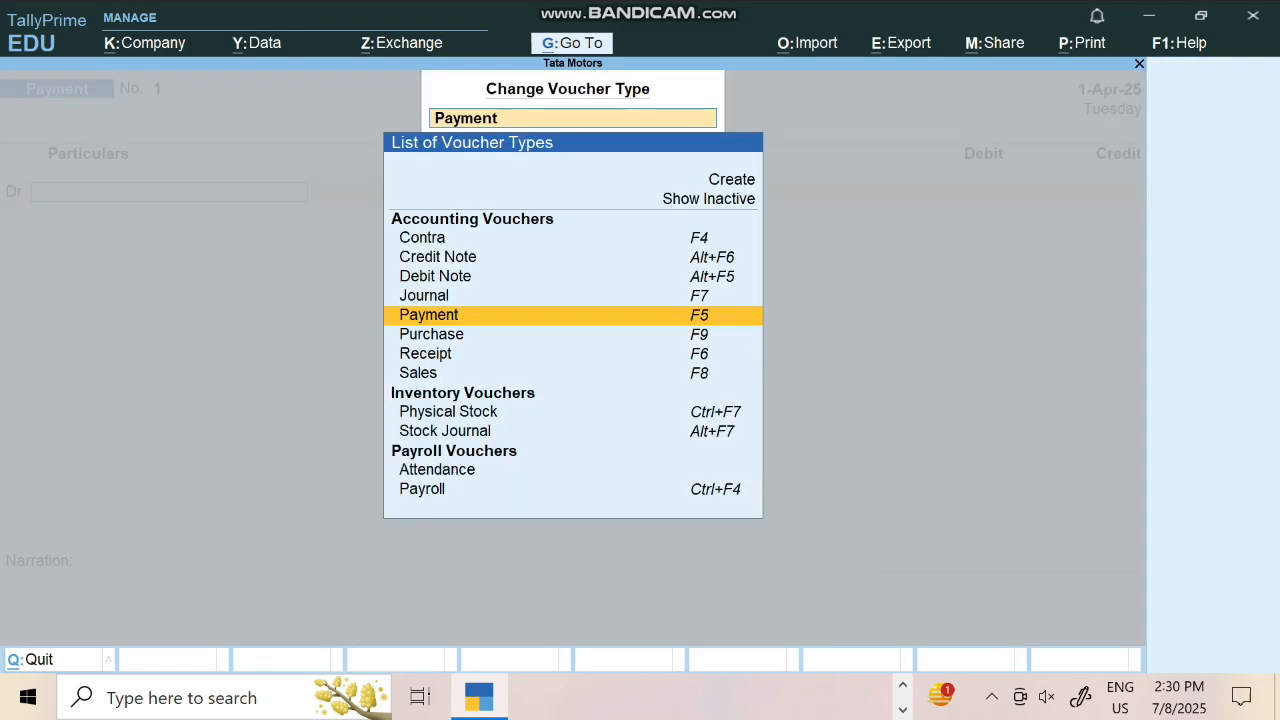
key("Down")
key("Down")
key("Down")
key("Down")
key("Down")
key("Down")
key("Return")
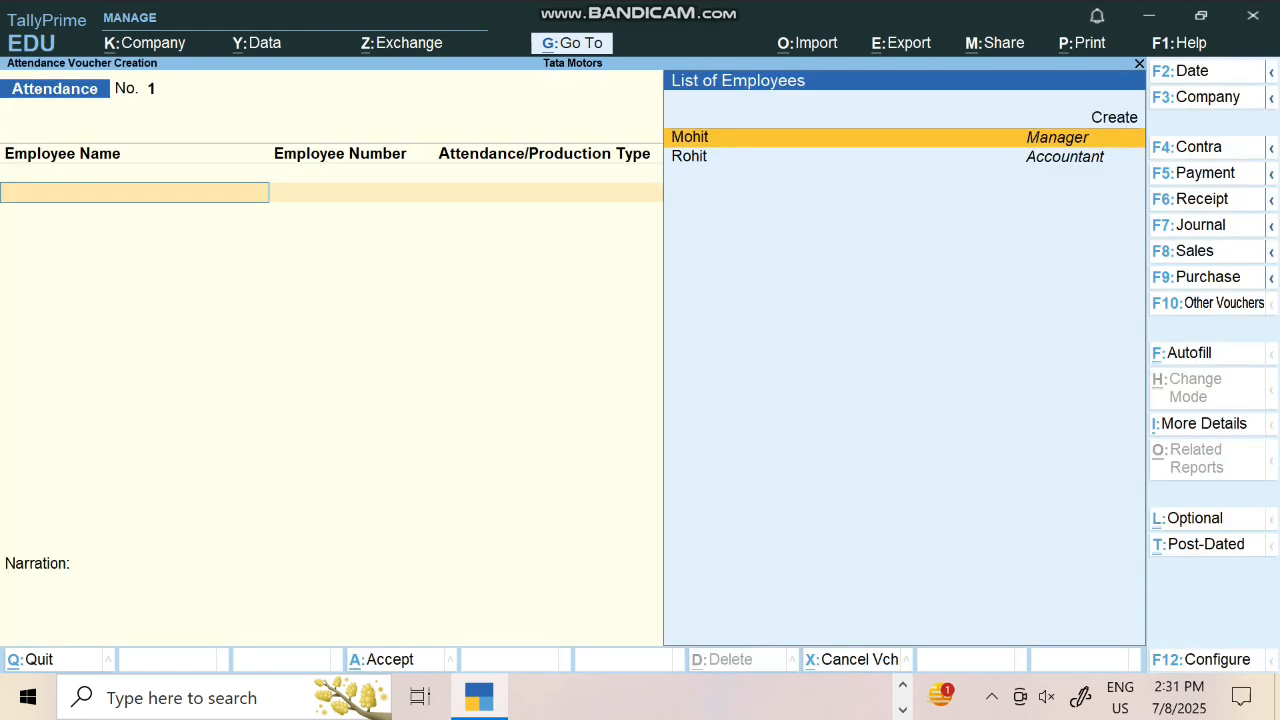
Record Mohit's 2 absent days and 30 hours of overtime
key("Return")
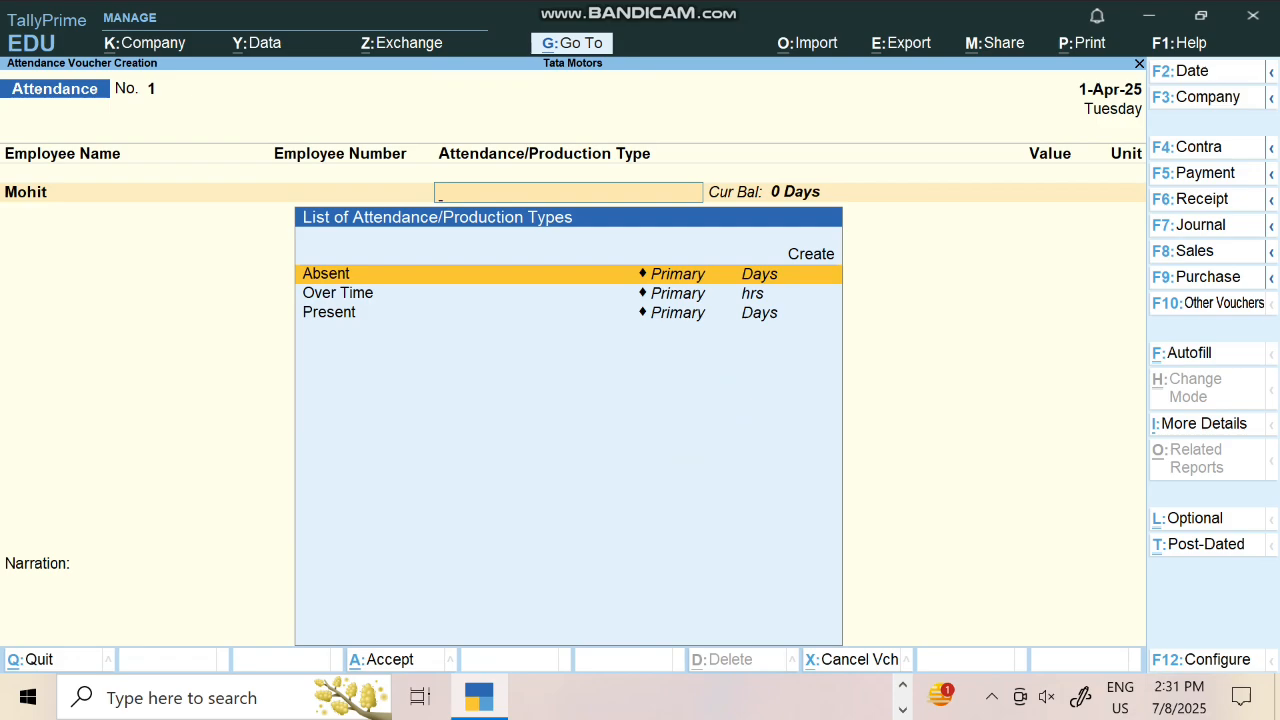
key("Return")
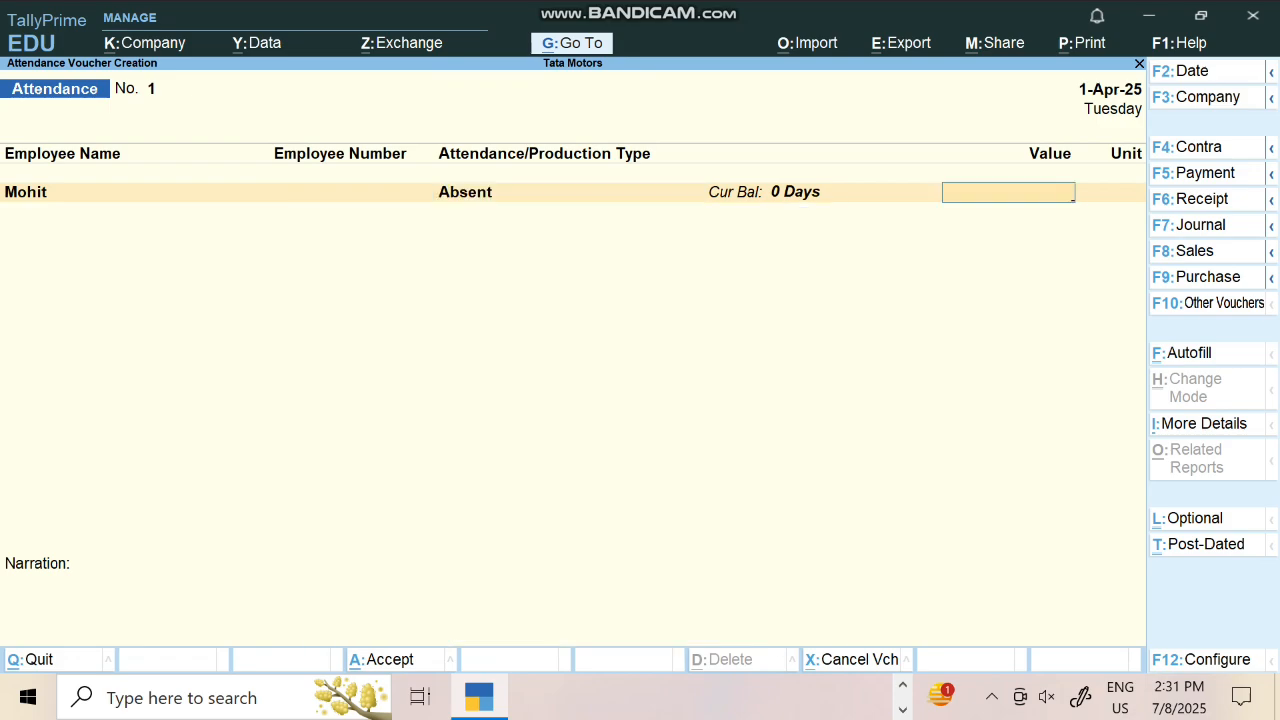
key("Return")
key("Down")
key("Return")
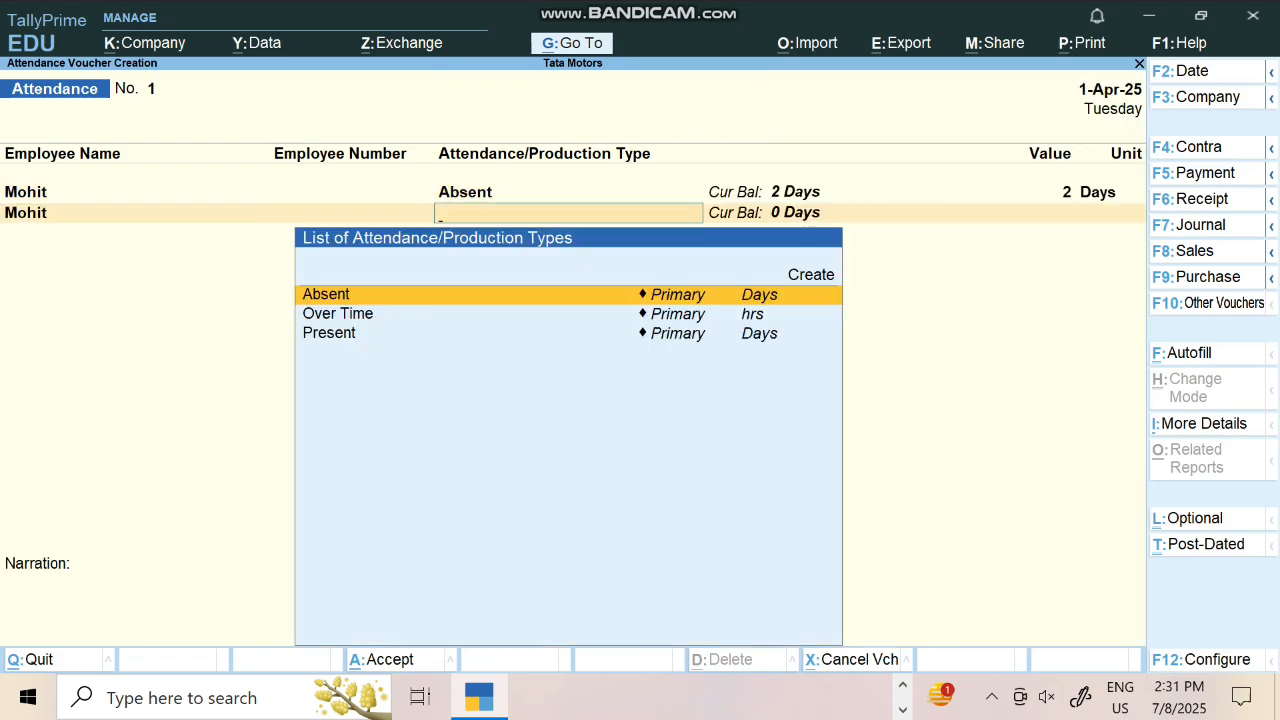
key("Down")
key("Return")
type("30")
key("Return")
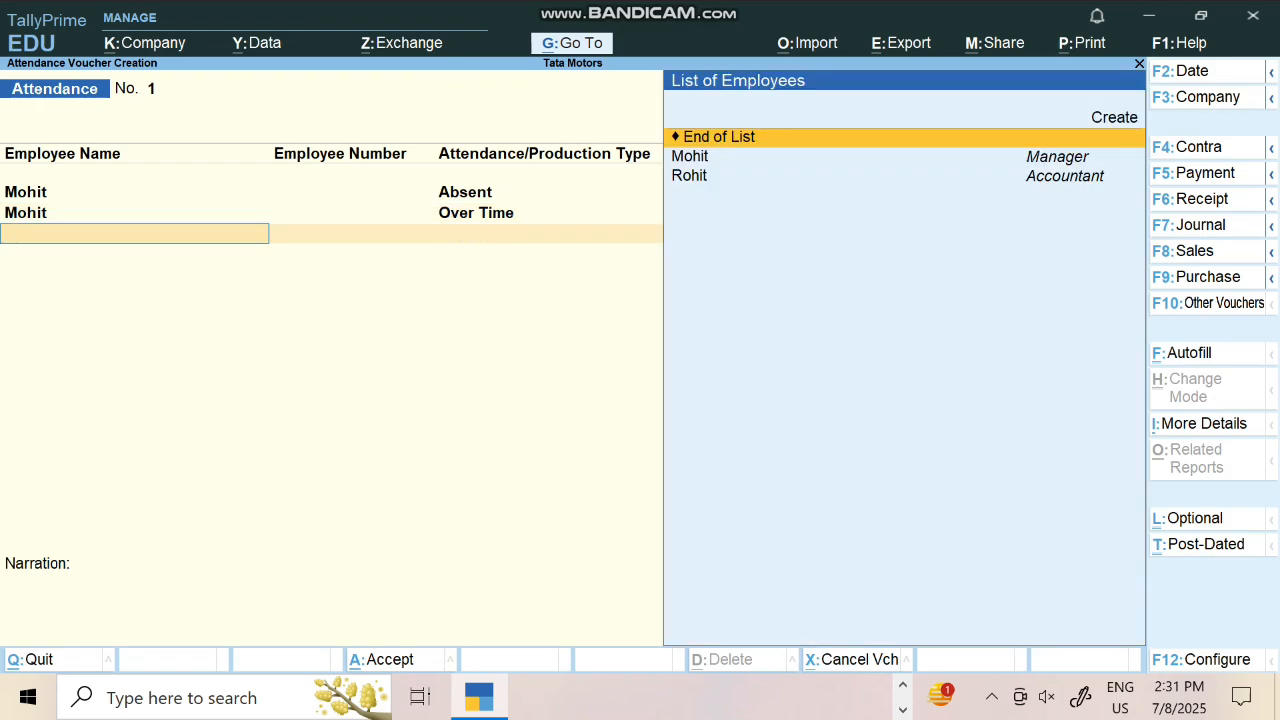
Record Mohit as present for 28 days
key("Down")
key("Down")
key("Up")
key("Return")
key("Down")
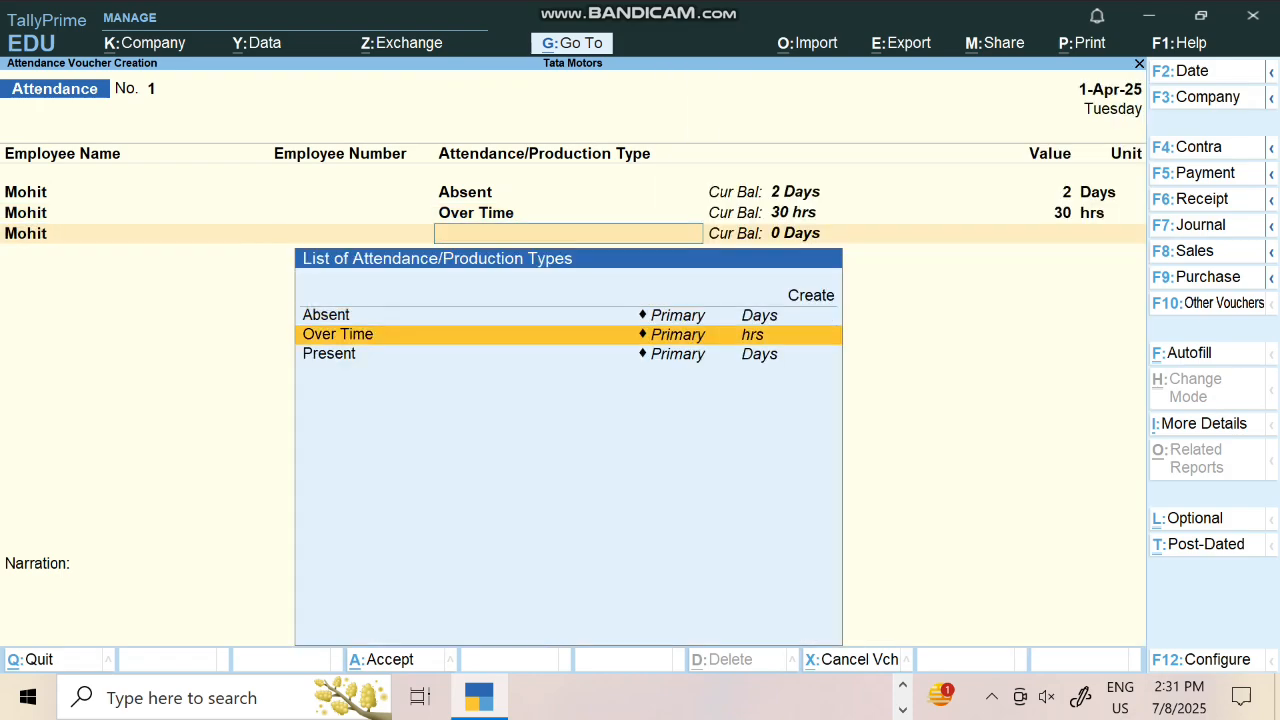
key("Down")
key("Return")
key("Return")
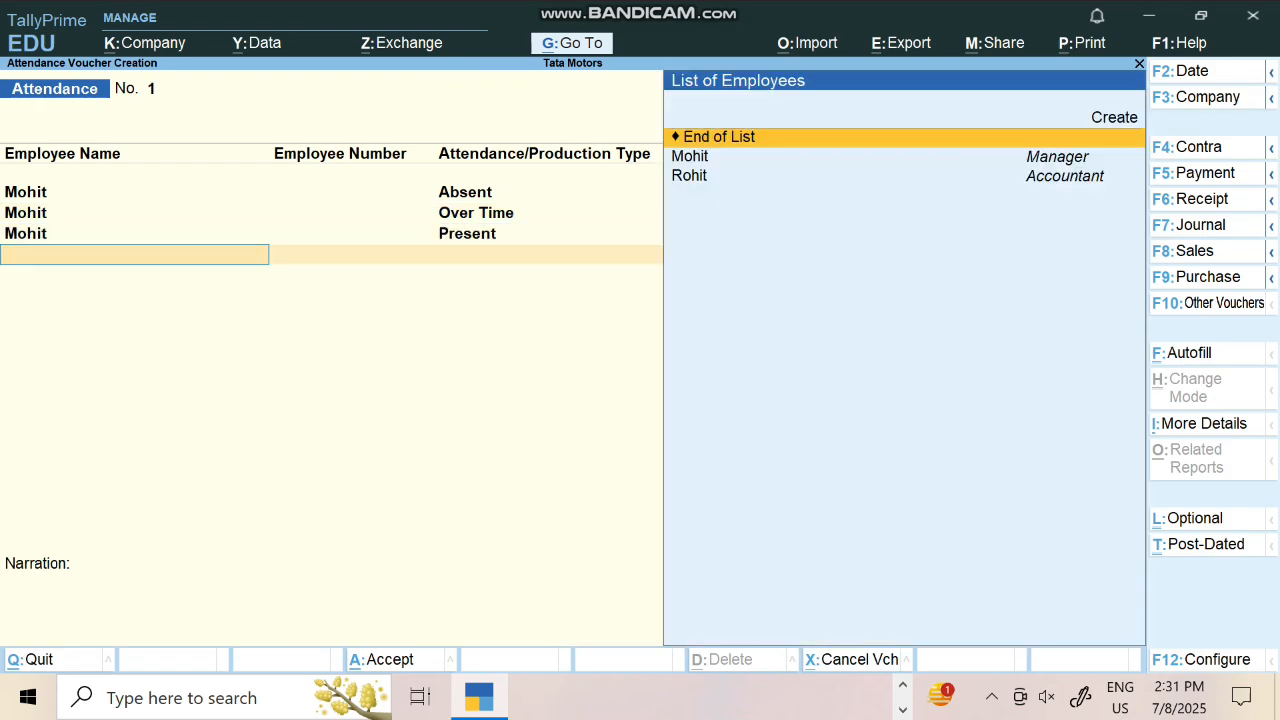
key("Return")
Add Rohit's rows with 3 absent days and 20 hours of overtime
key("BackSpace")
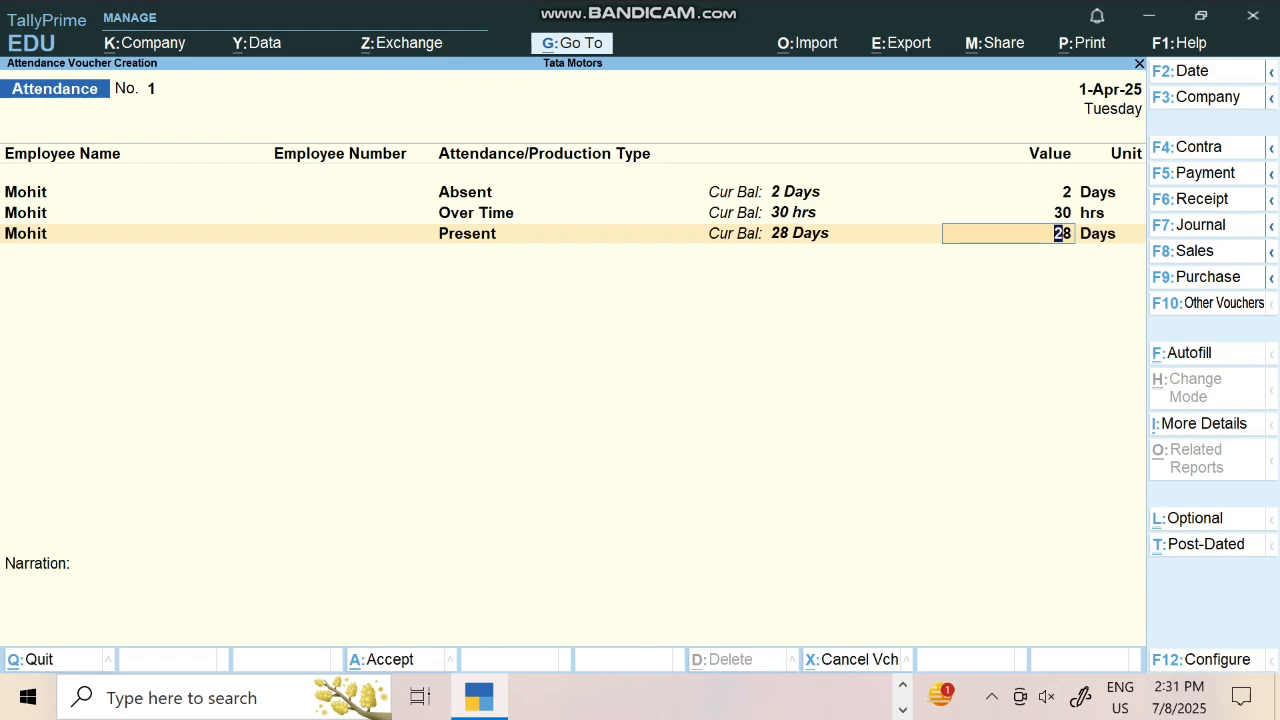
key("Return")
key("Down")
key("Down")
key("Return")
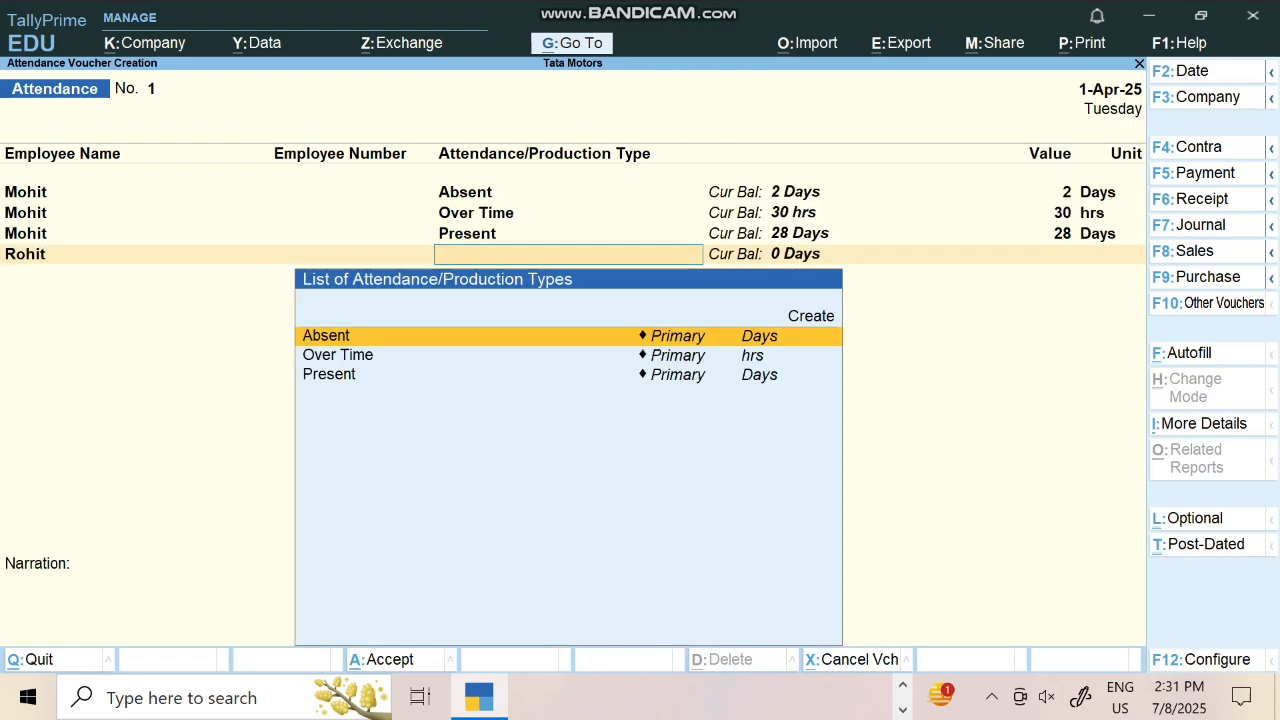
key("Return")
type("3")
key("Return")
key("Down")
key("Down")
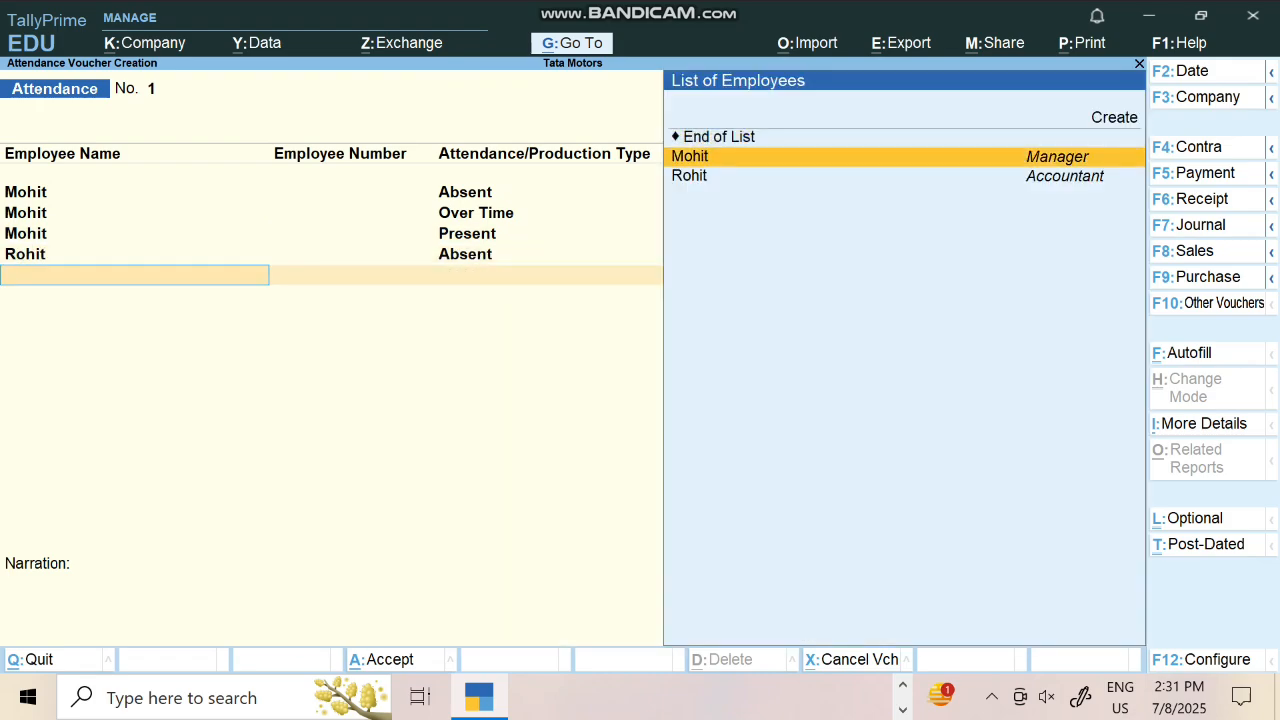
key("Return")
key("Down")
key("Return")
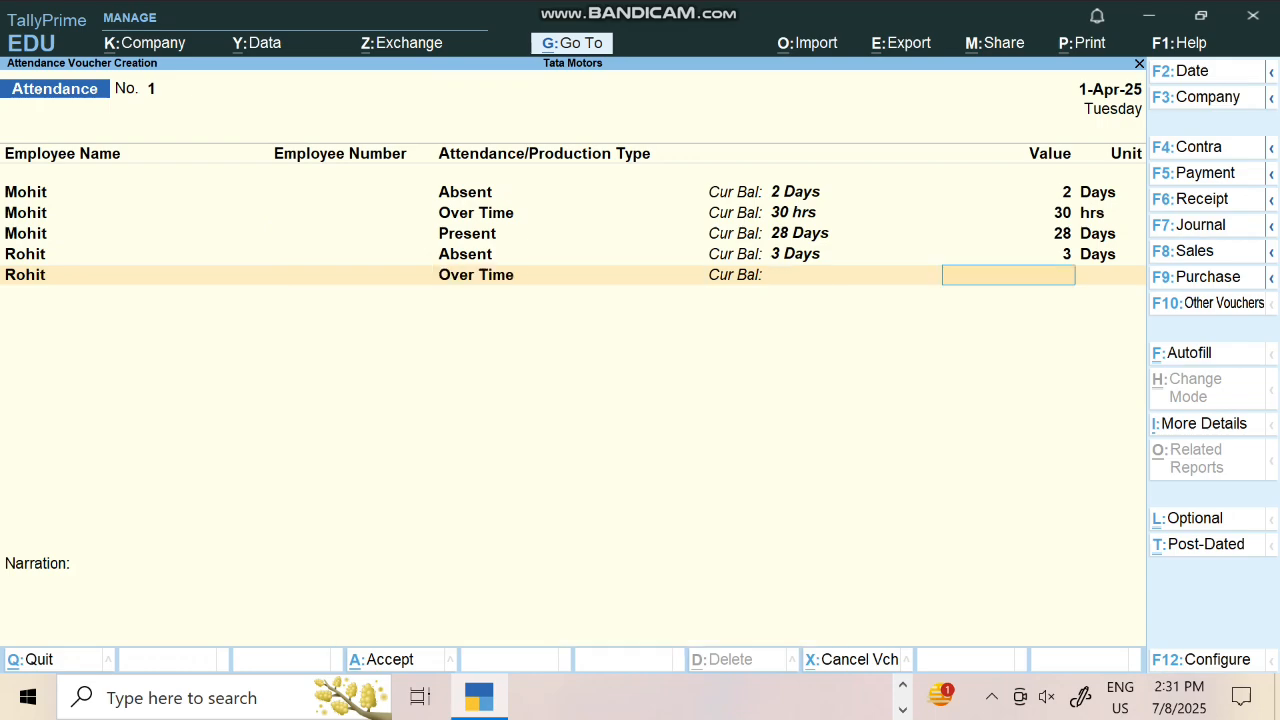
type("20")
key("Return")
Record Rohit's 25 present days and complete the voucher for saving
key("Return")
key("Down")
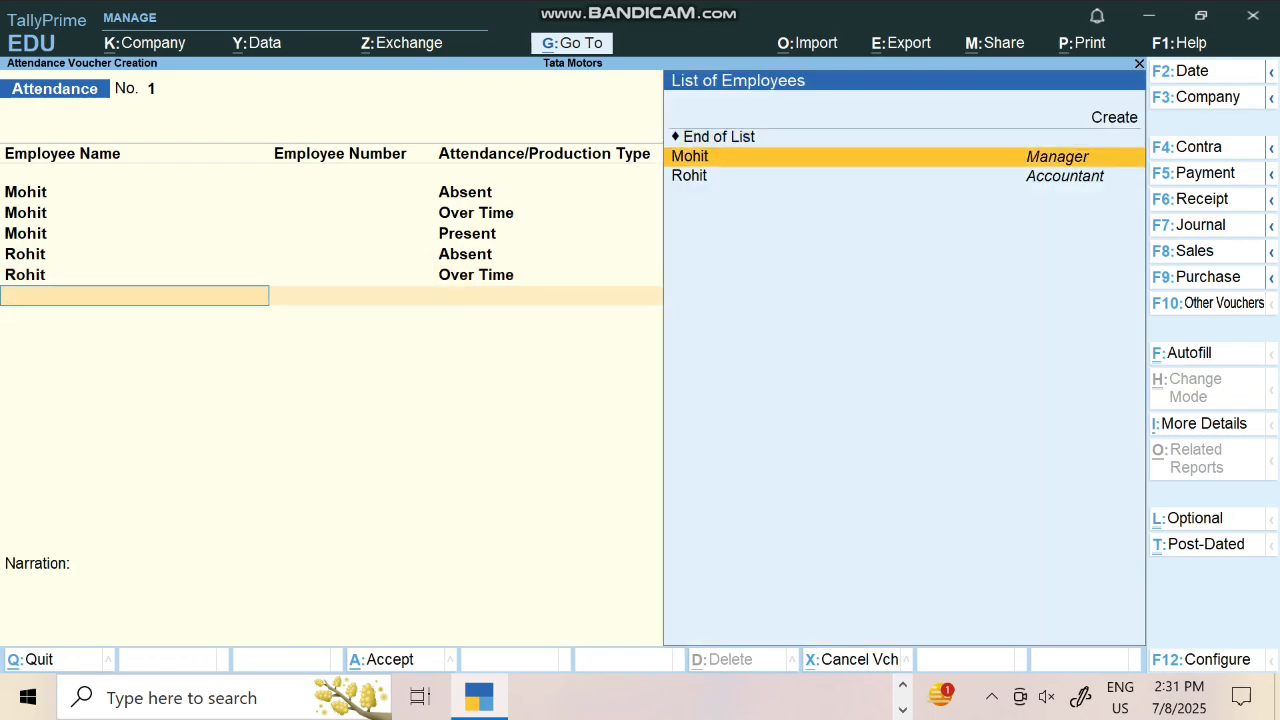
key("Down")
key("Return")
key("Down")
key("Down")
key("Return")
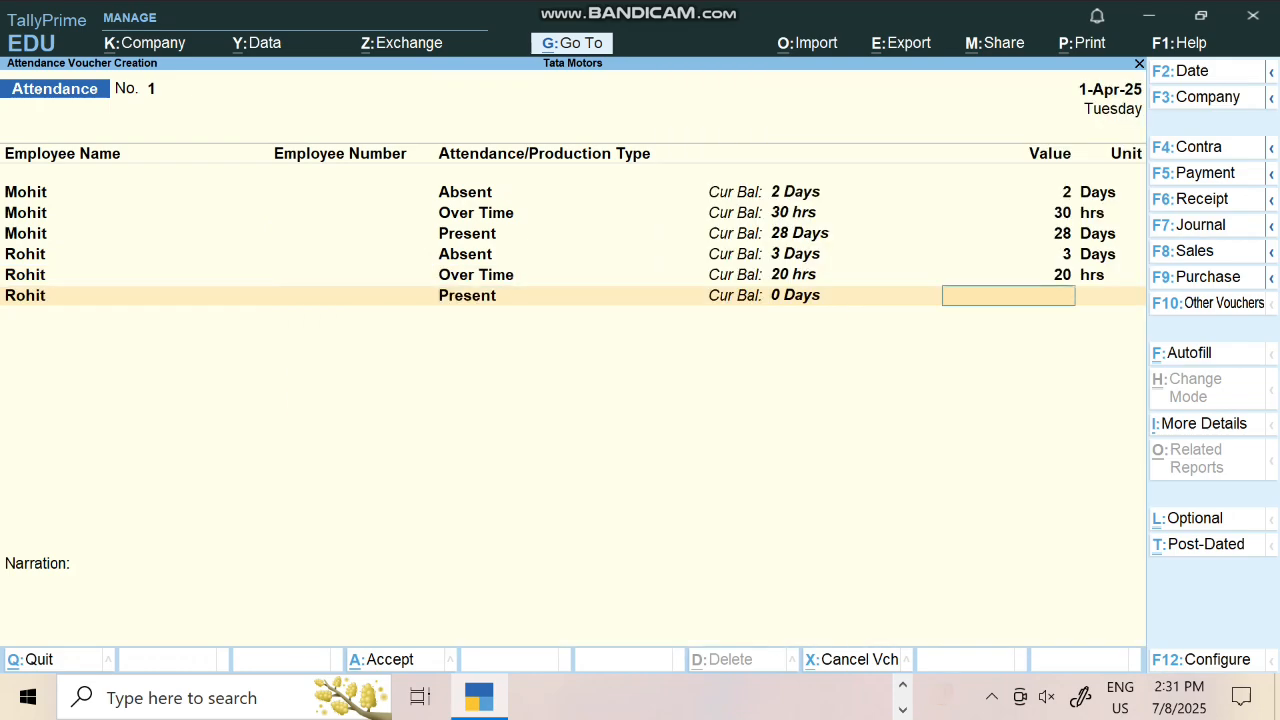
type("25")
key("Return")
key("Return")
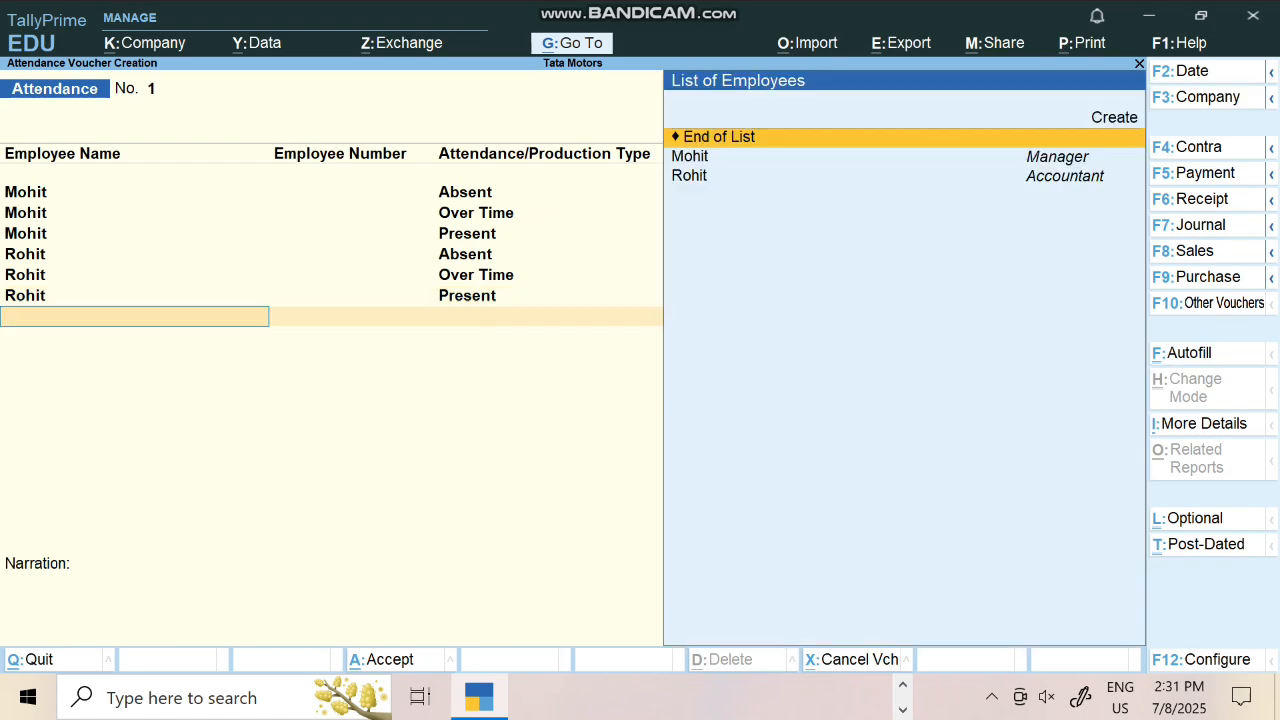
key("Return")
key("Return")
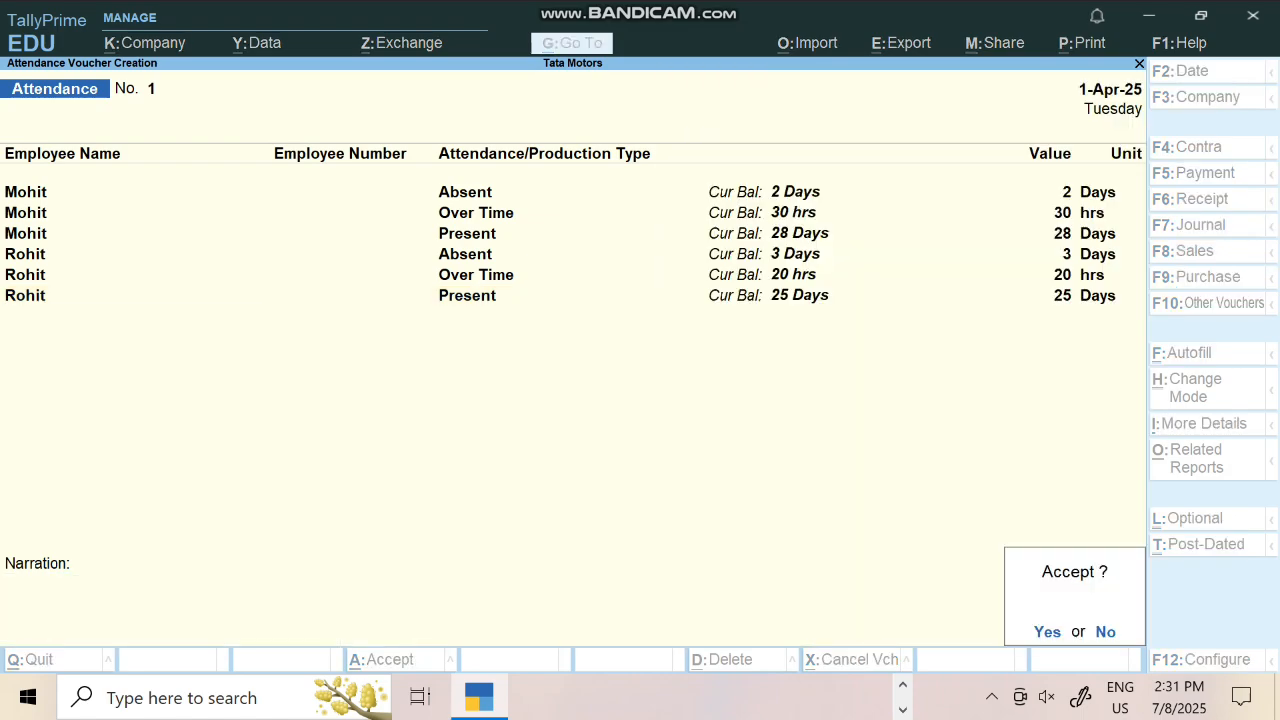
key("Return")
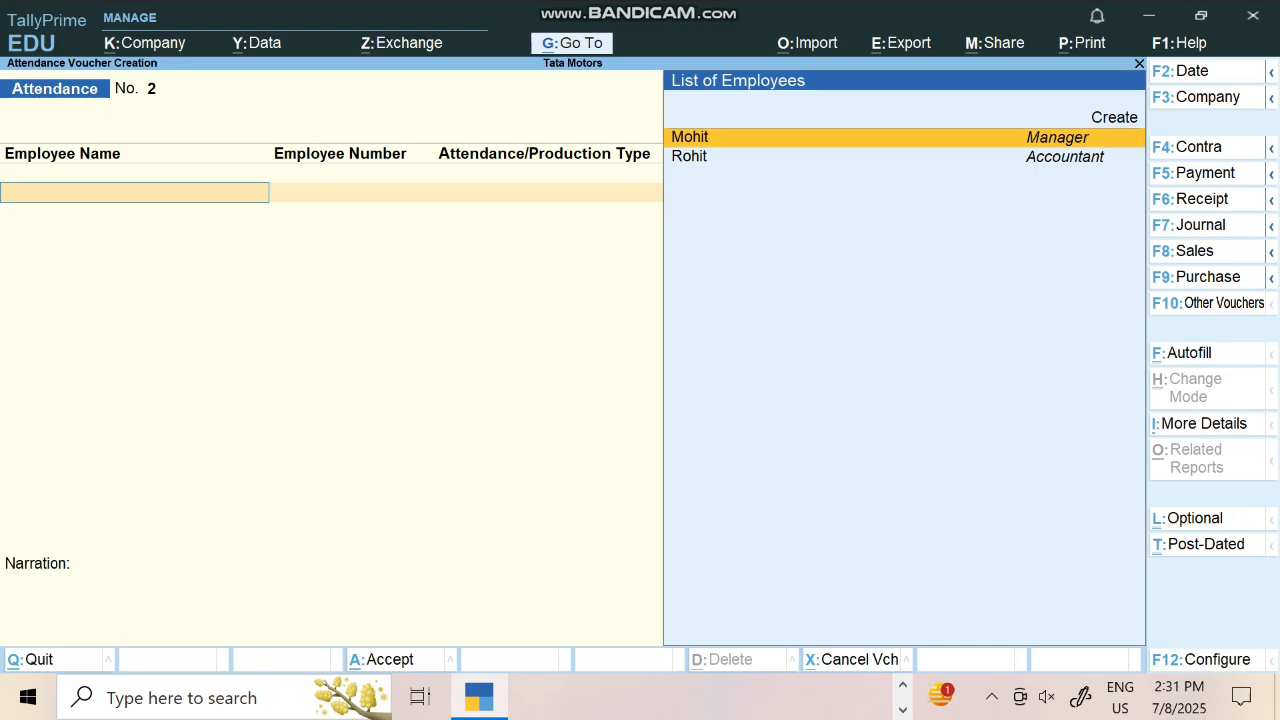
Start a Payroll voucher and choose Payroll Autofill with the Salary process
key("ctrl")
key("ctrl+F4")
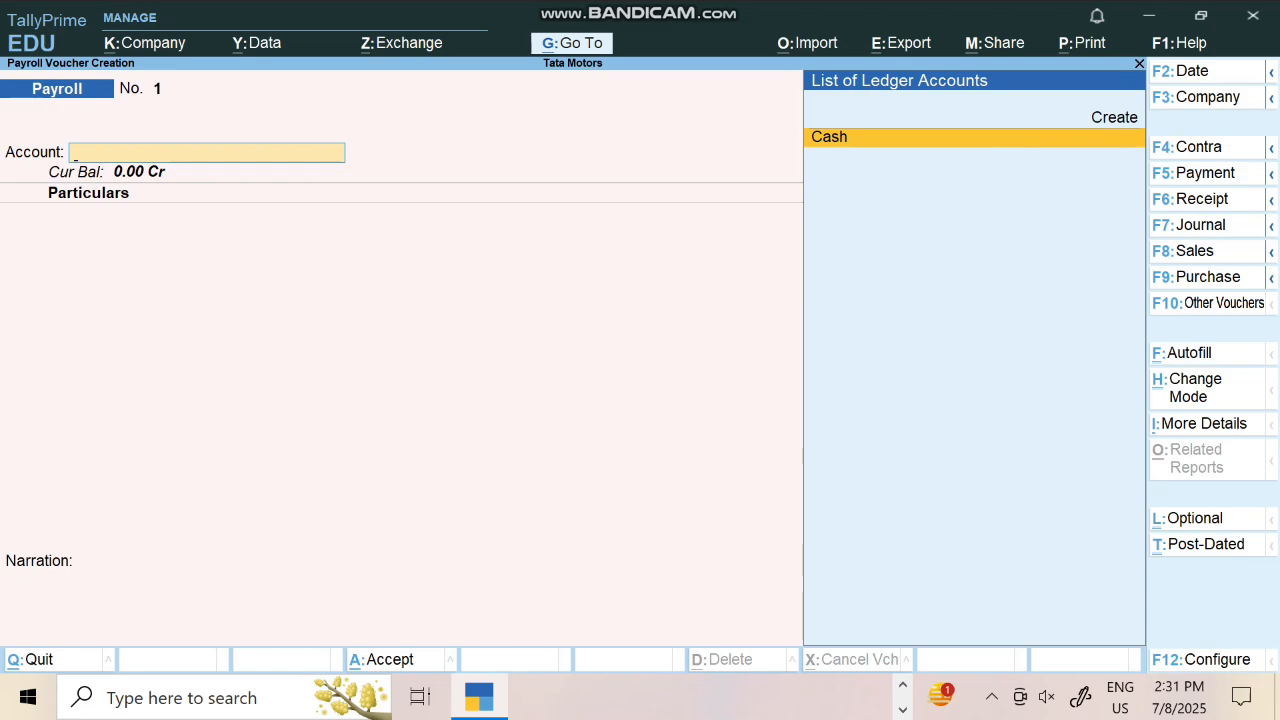
key("ctrl")
key("ctrl+f")
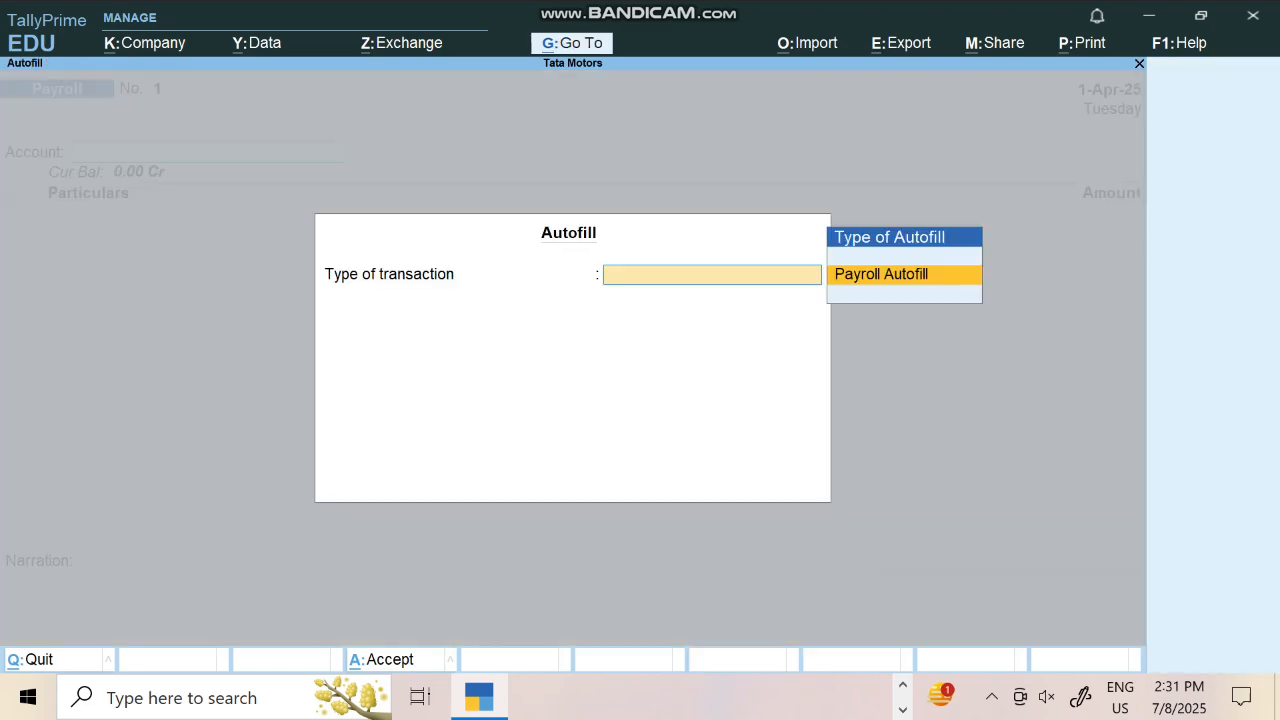
key("Return")
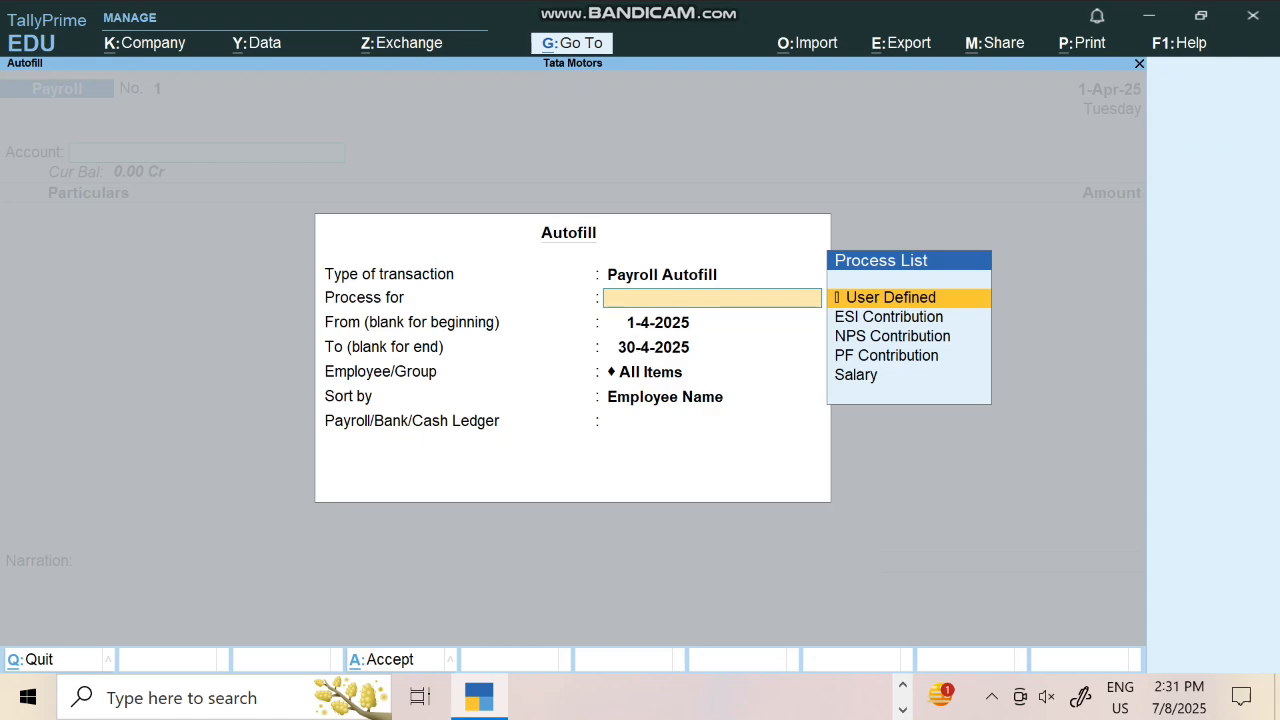
key("Down")
key("Down")
key("Down")
key("Down")
key("Return")
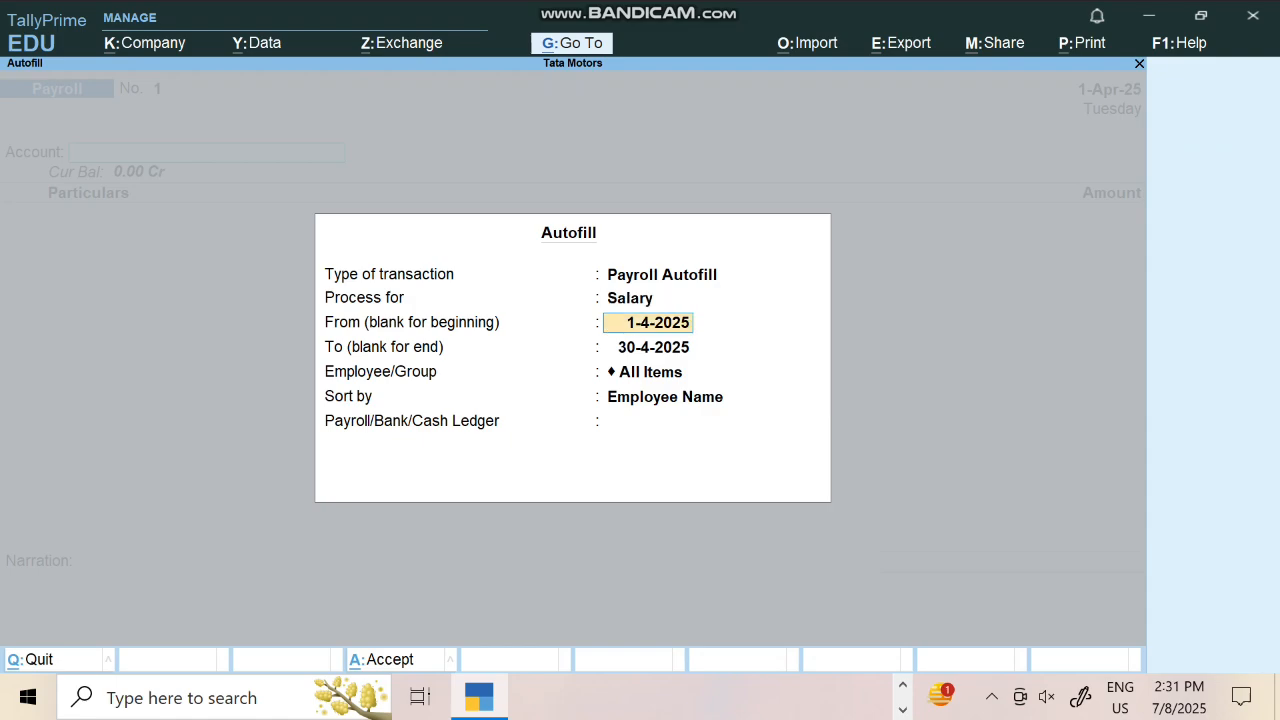
Autofill salaries from 1-4-2025 to 1-5-2025 for all employees, sorted by name
key("Return")
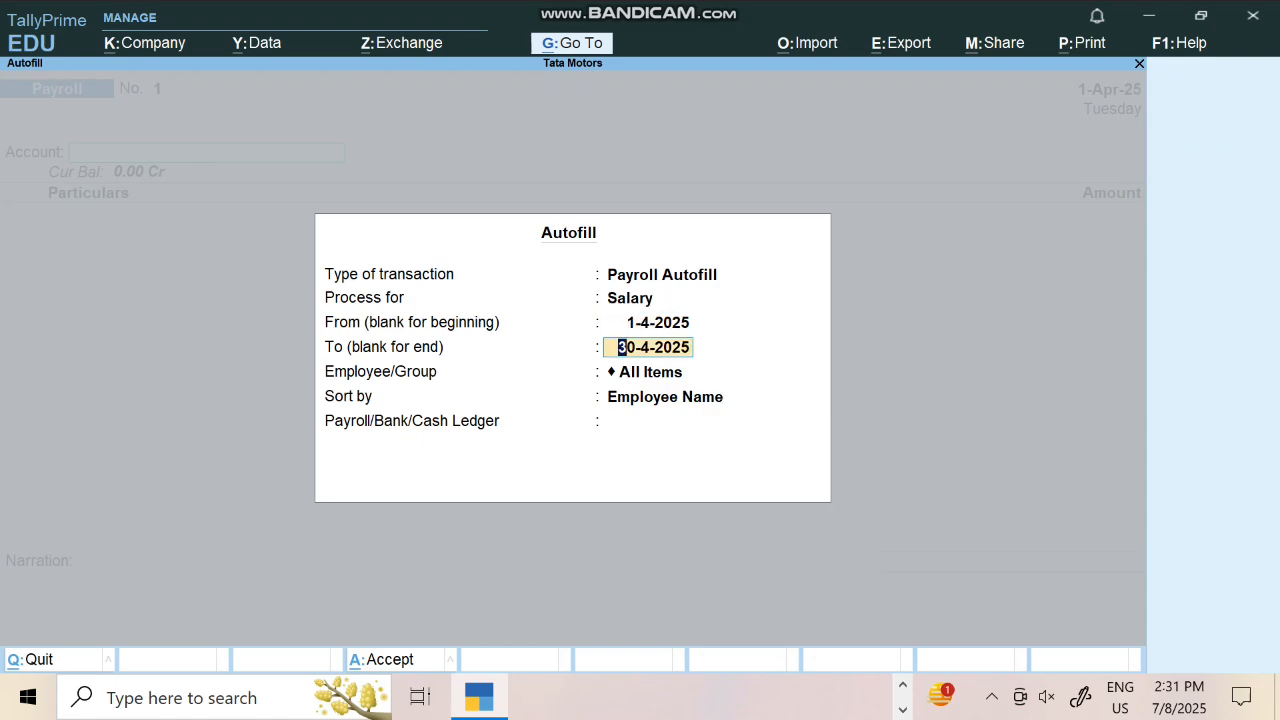
type("1-5")
key("Return")
key("Return")
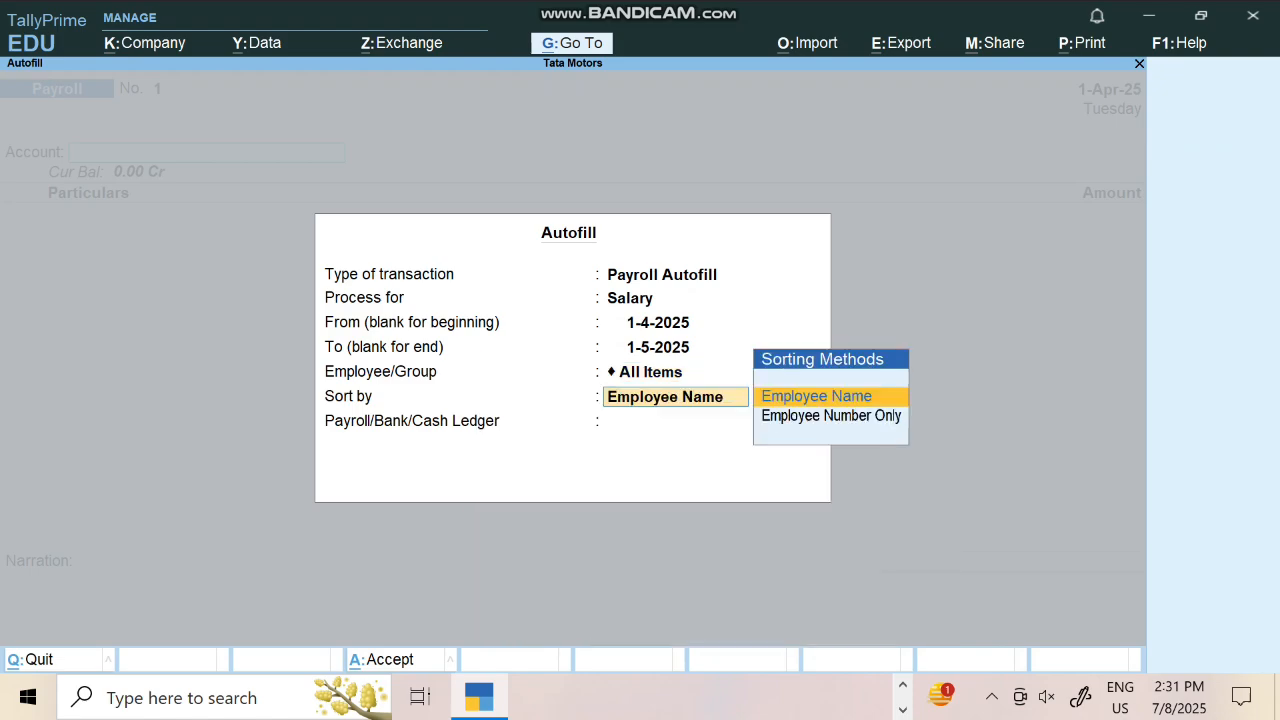
key("Return")
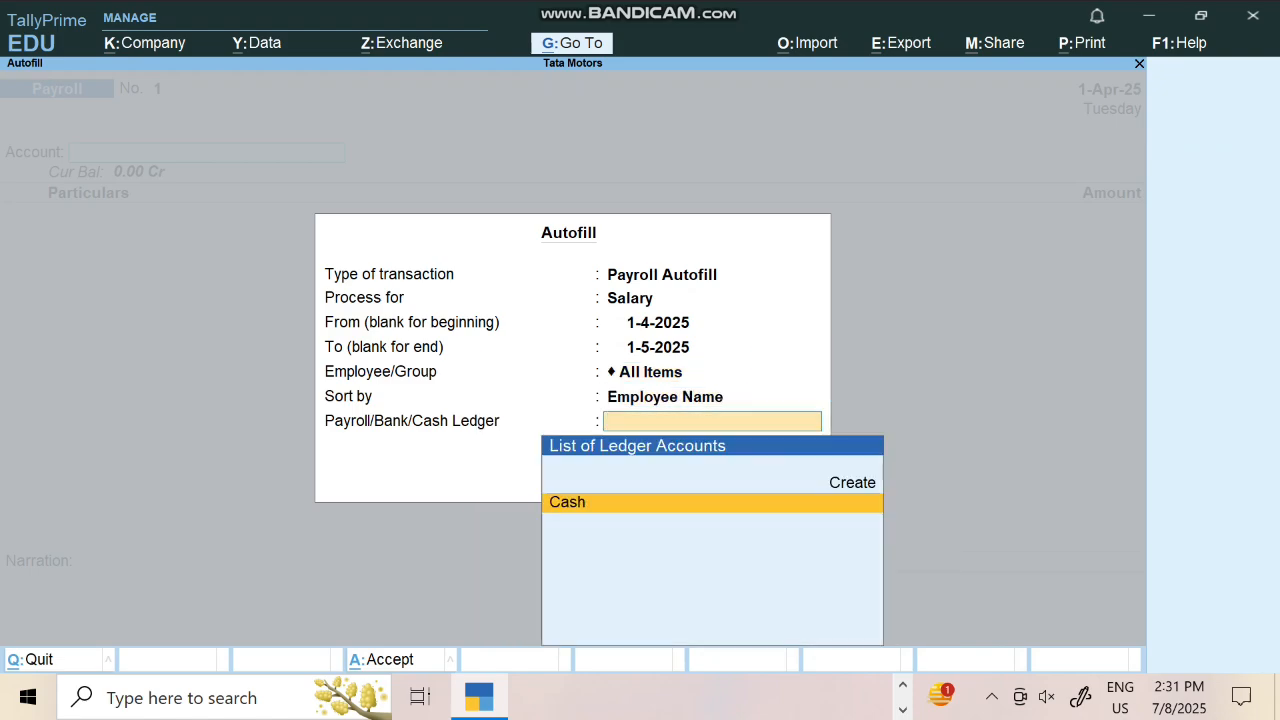
key("Return")
key("Return")
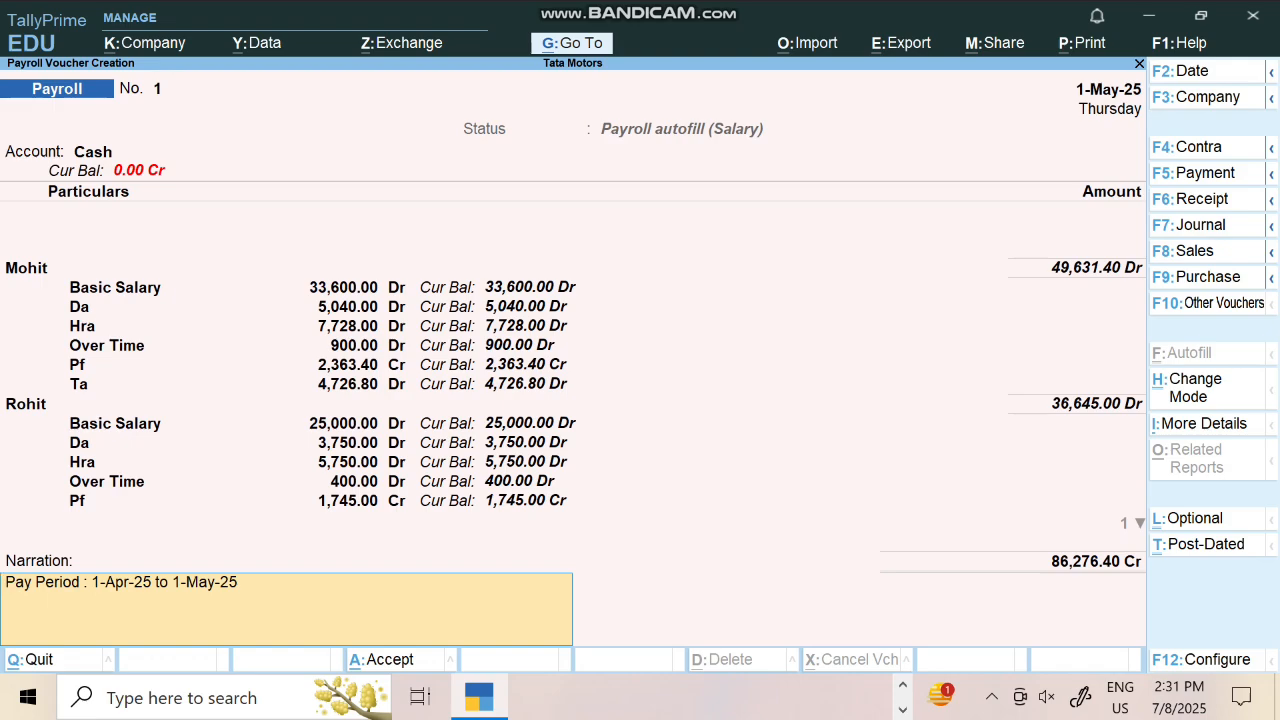
key("Return")
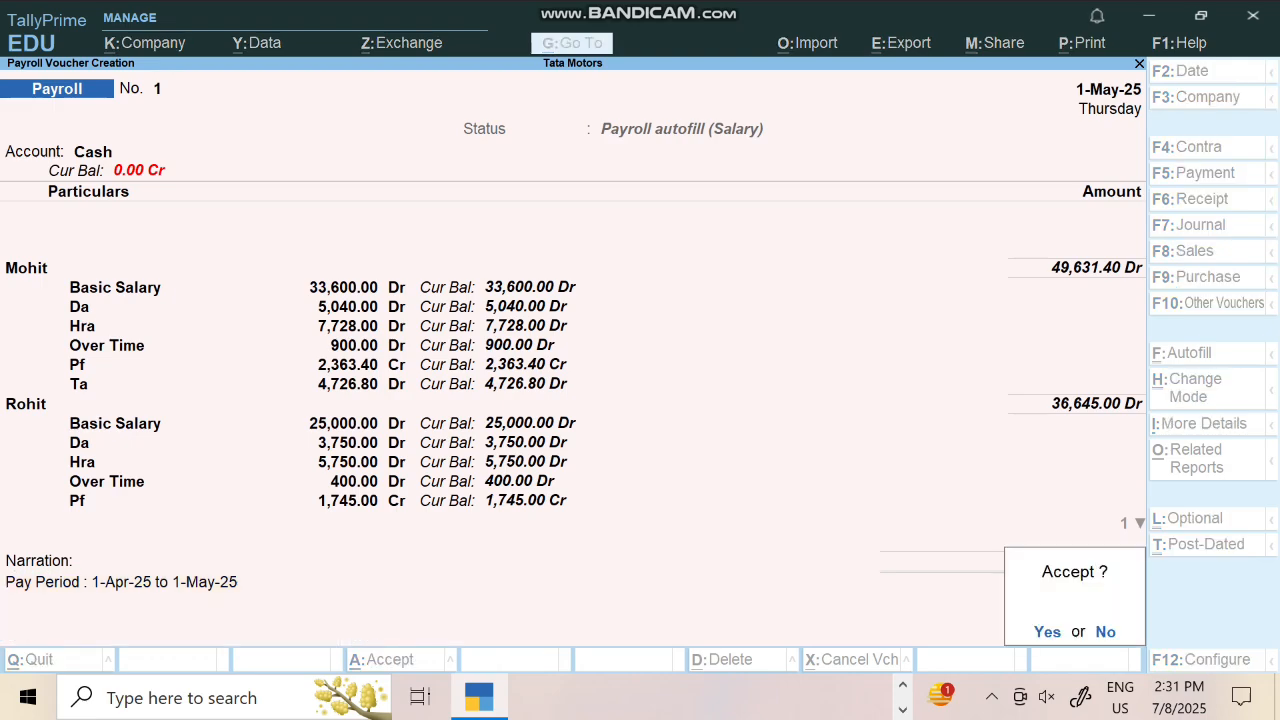